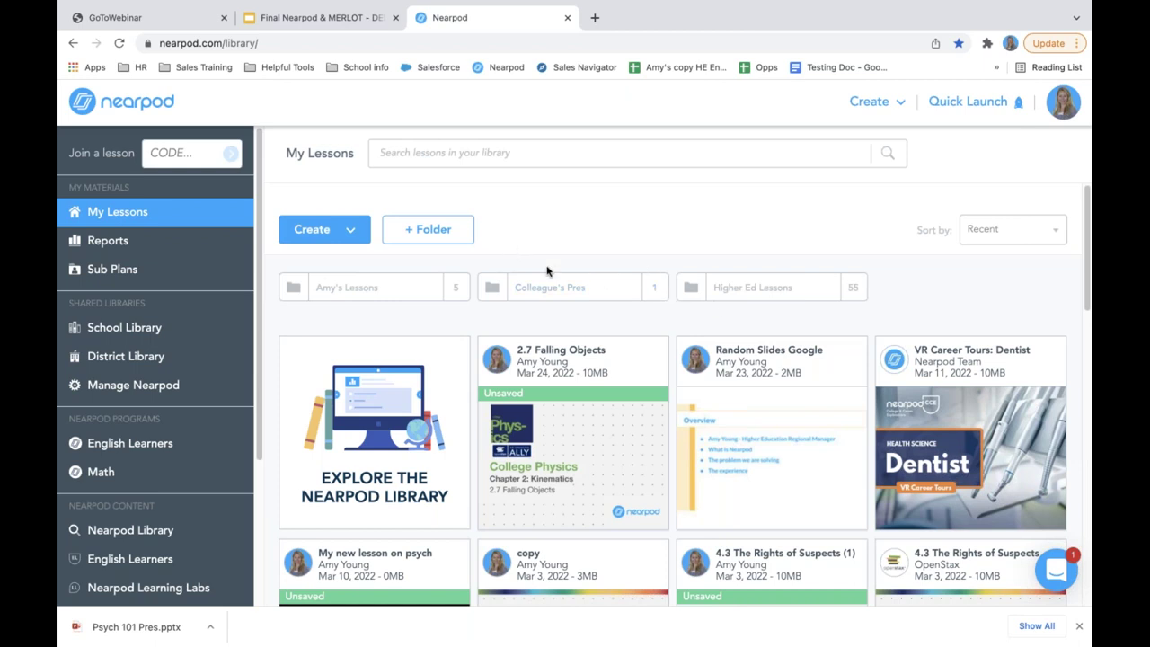
# Create a new lesson and upload Psych 101 Pres.pptx from the computer's Documents folder into it
pyautogui.click(312, 232)
pyautogui.click(337, 268)
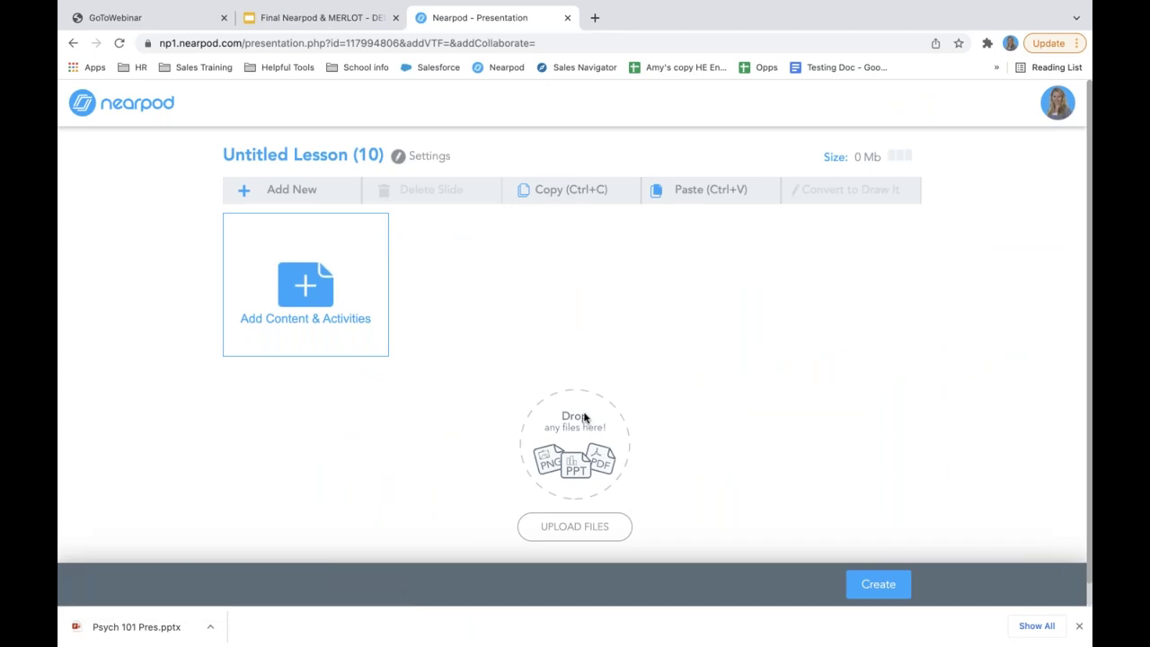
pyautogui.click(564, 528)
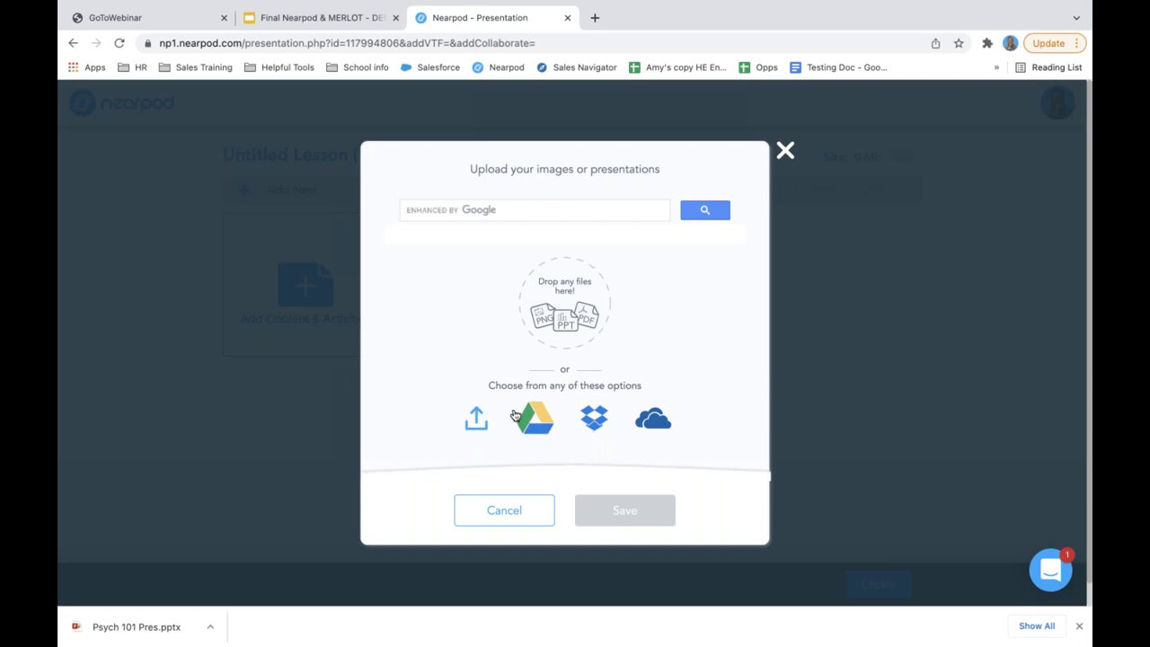
pyautogui.click(487, 421)
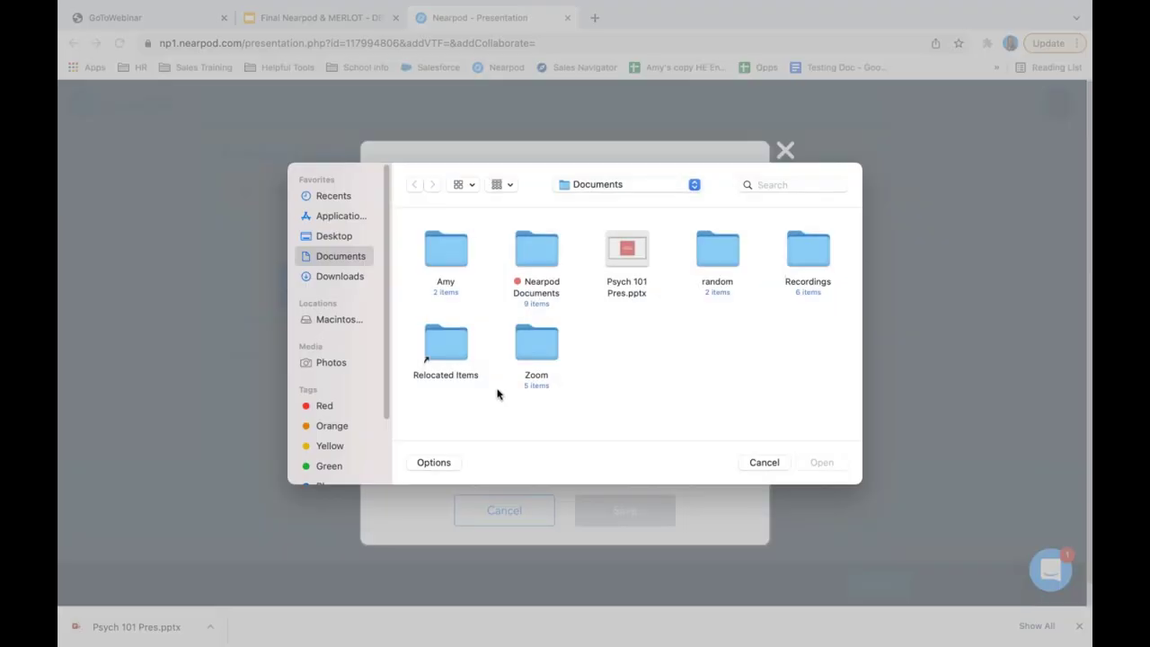
pyautogui.click(620, 256)
pyautogui.click(810, 464)
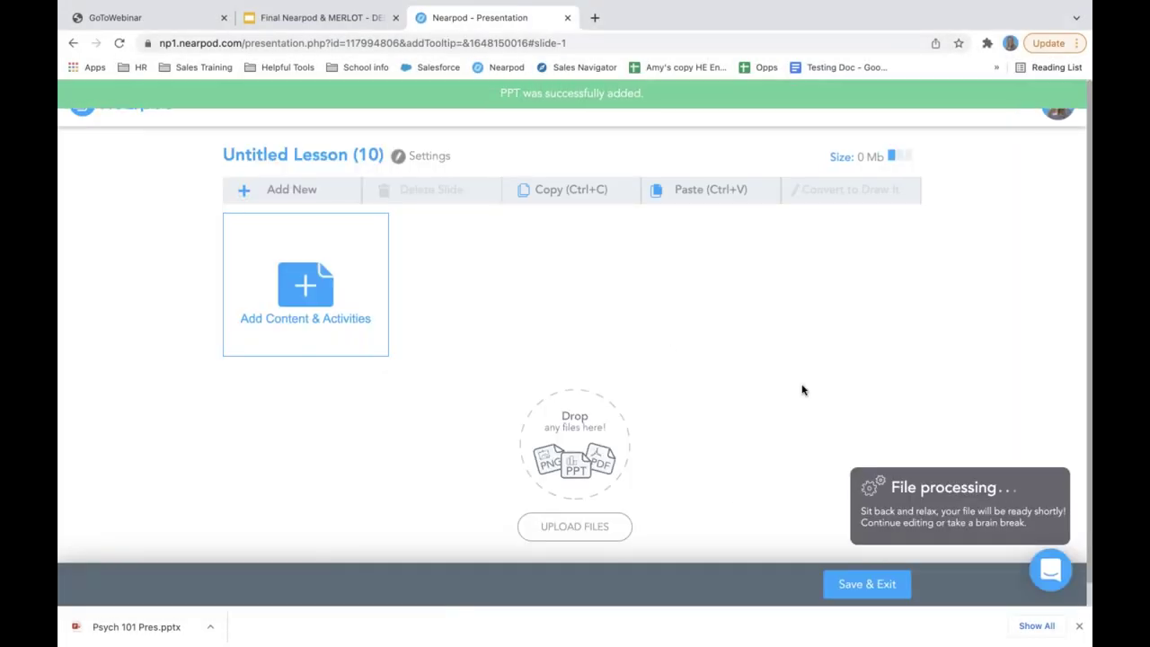
# Rename the untitled lesson as New Psych Lesson 101
pyautogui.click(378, 153)
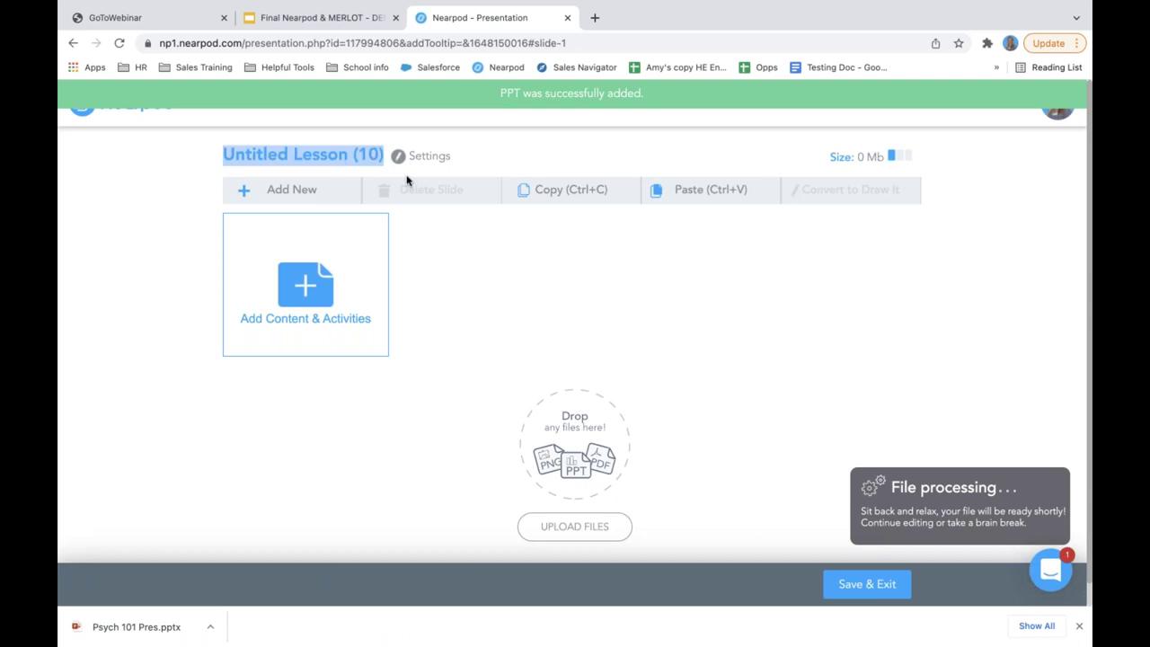
pyautogui.write('New Psyc')
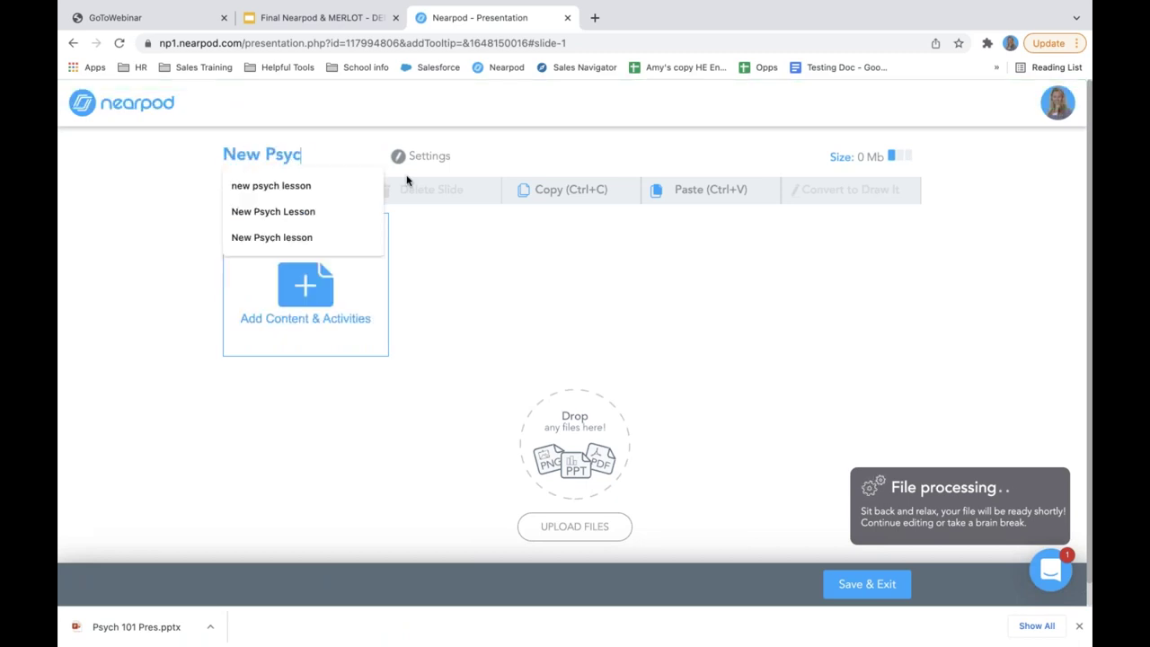
pyautogui.write('h Lesson 101')
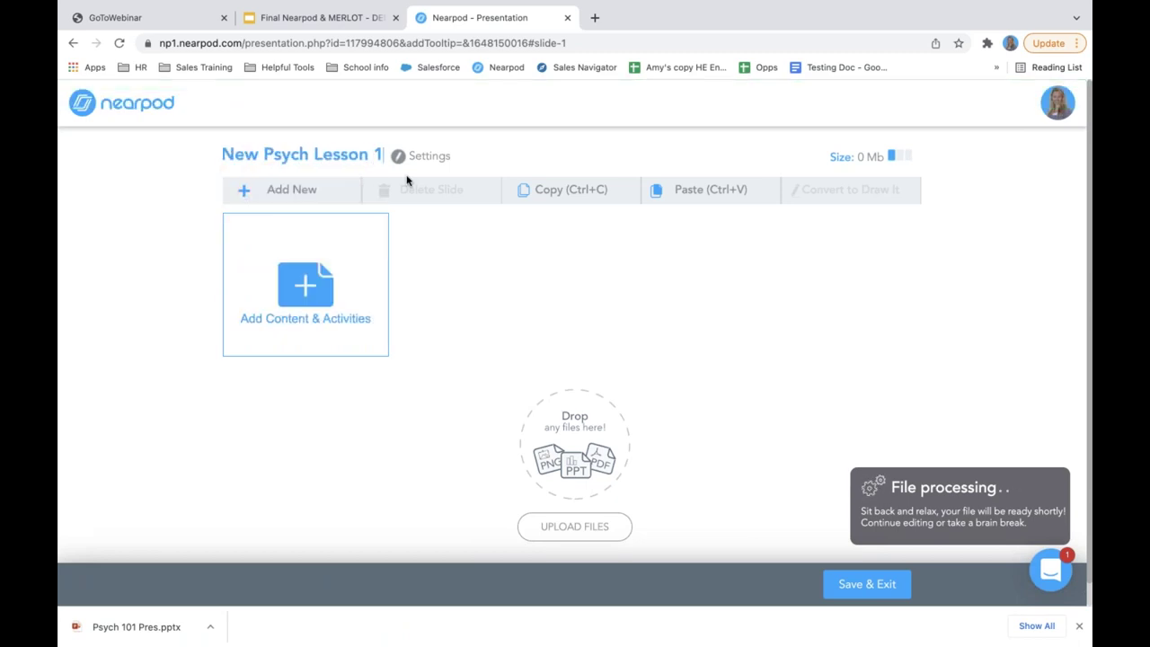
pyautogui.click(543, 320)
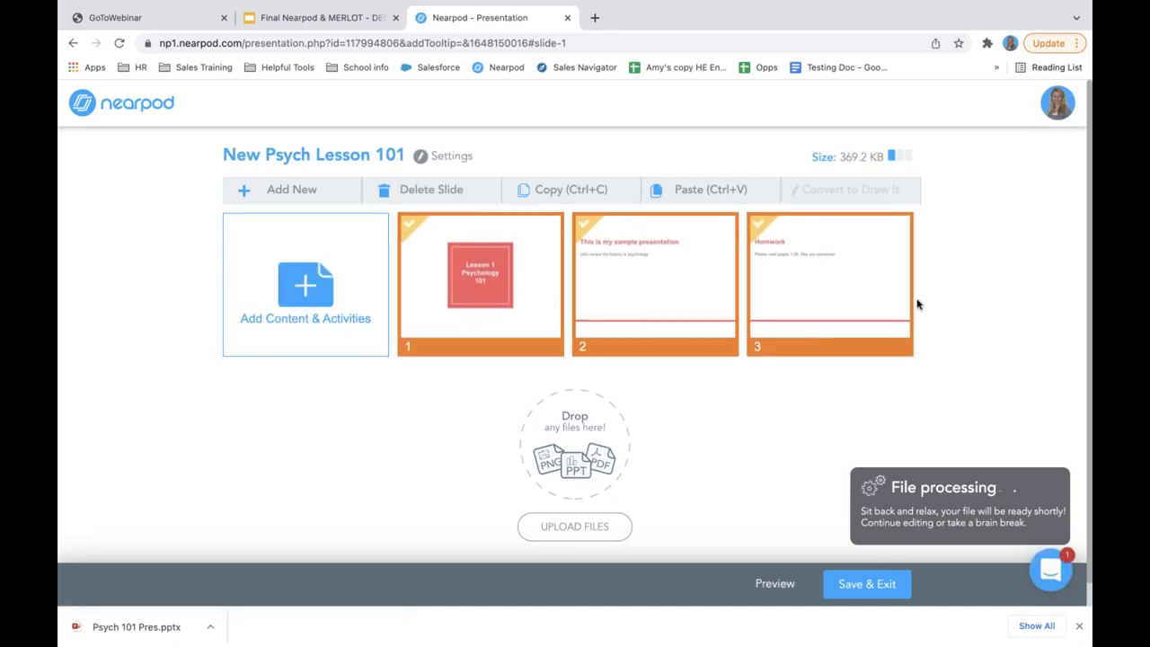
# Add video content to the lesson by searching the video library for psychology and choosing the Crash Course Cognition episode
pyautogui.click(276, 318)
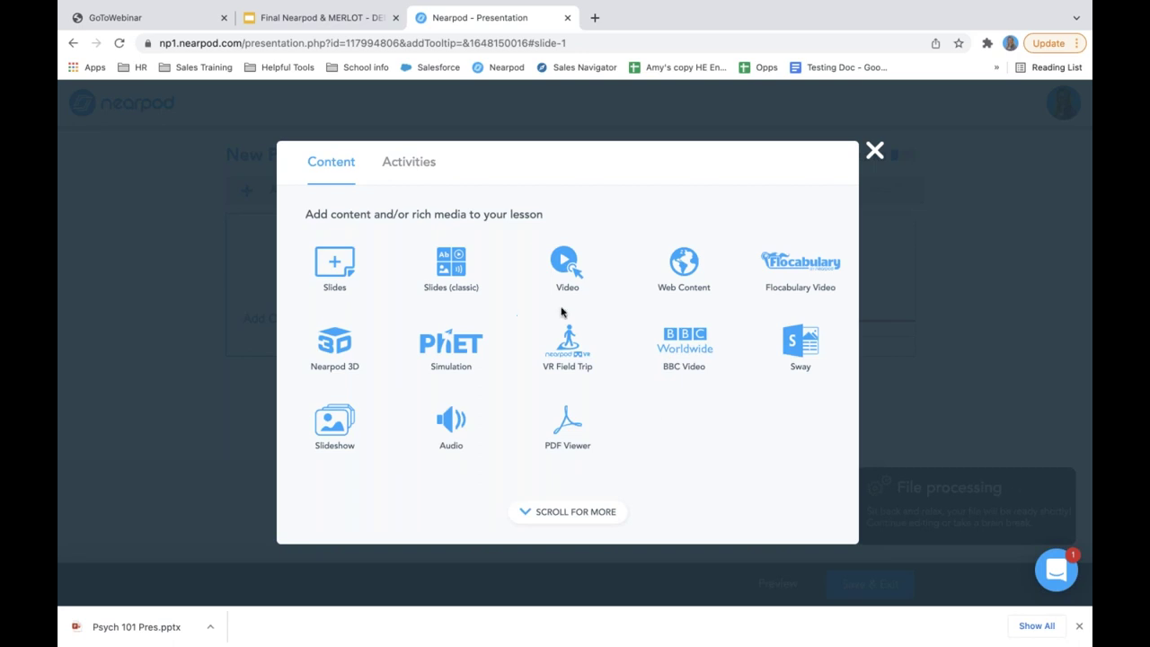
pyautogui.click(555, 268)
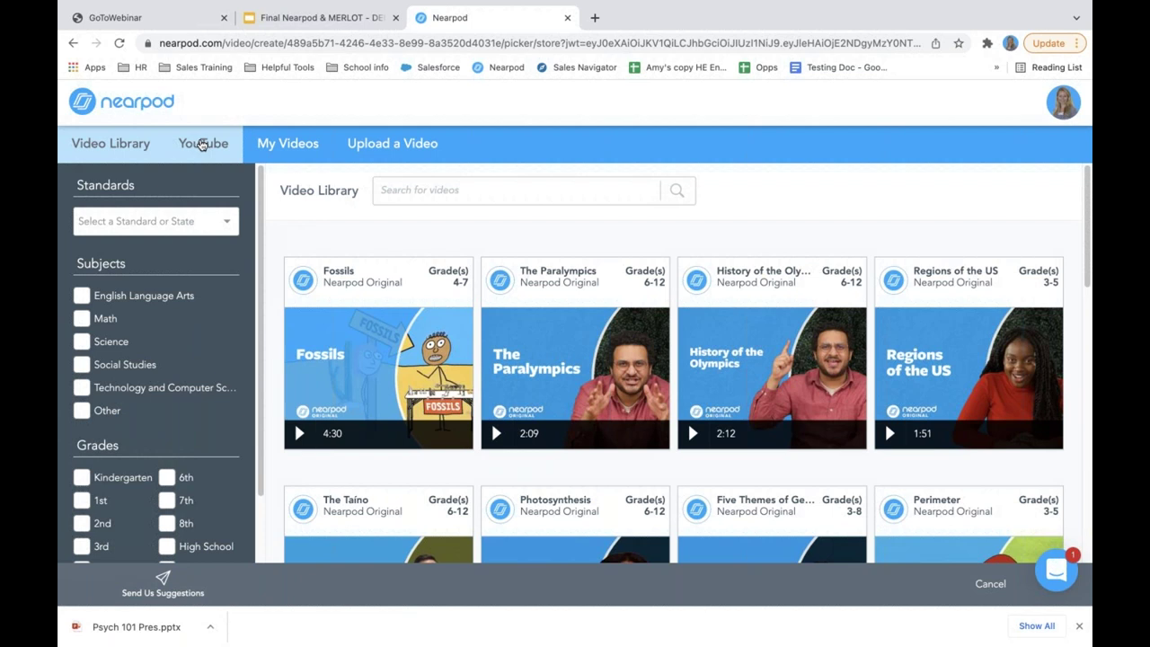
pyautogui.click(419, 187)
pyautogui.write('psychology')
pyautogui.press('Return')
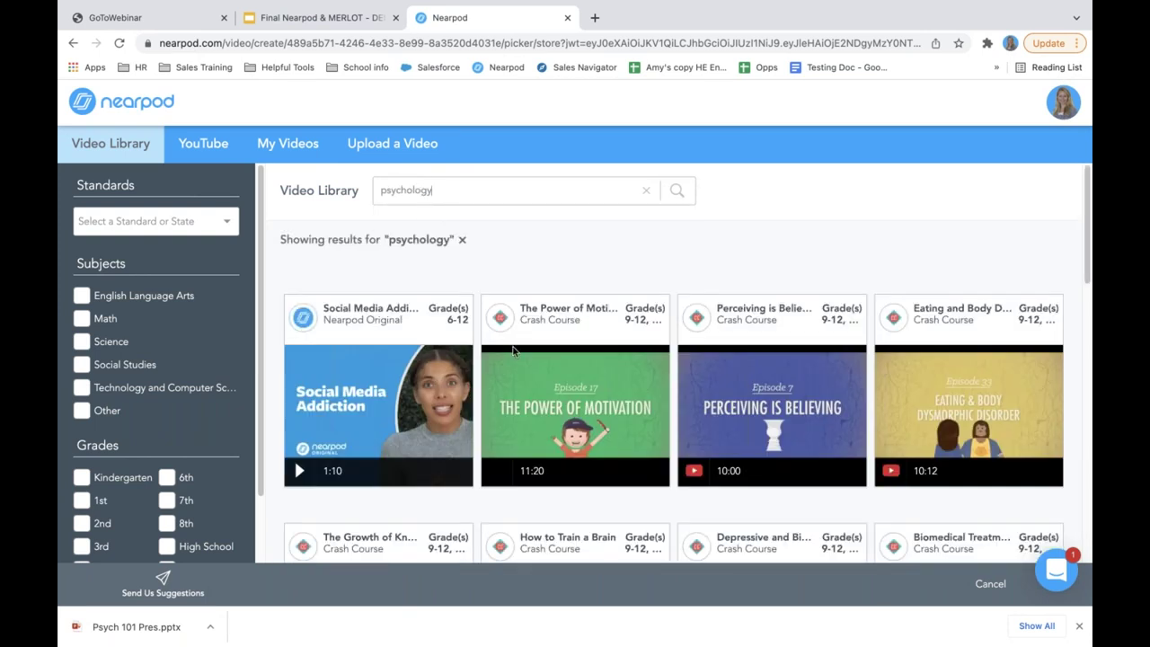
pyautogui.scroll(-5, 644, 432)
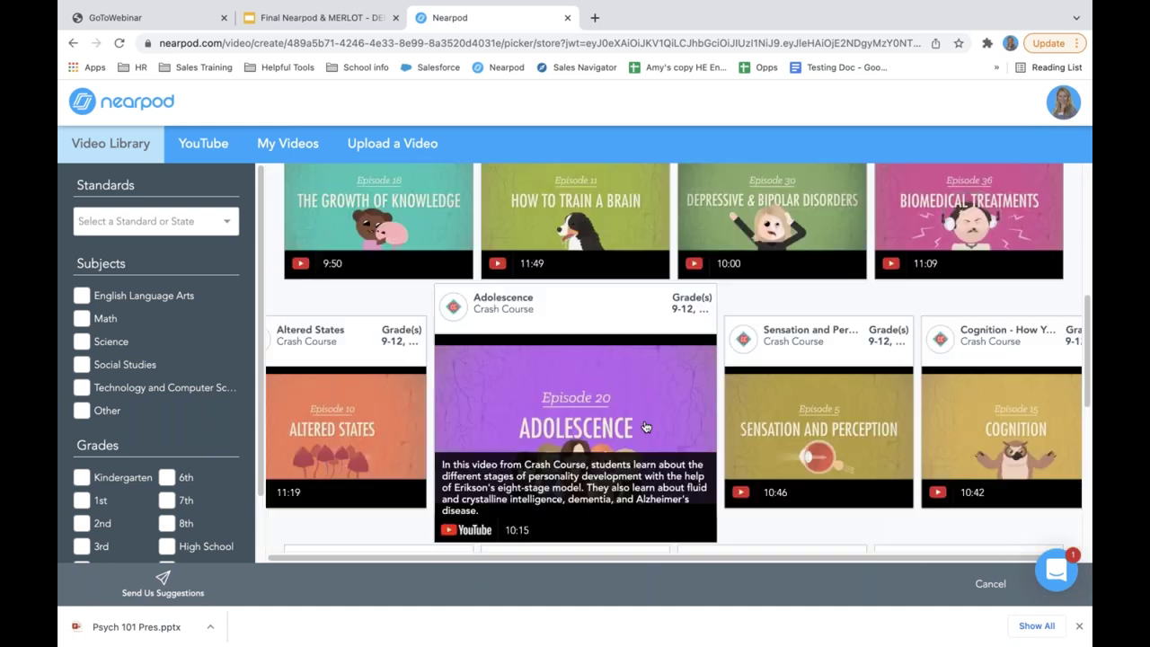
pyautogui.moveTo(948, 413)
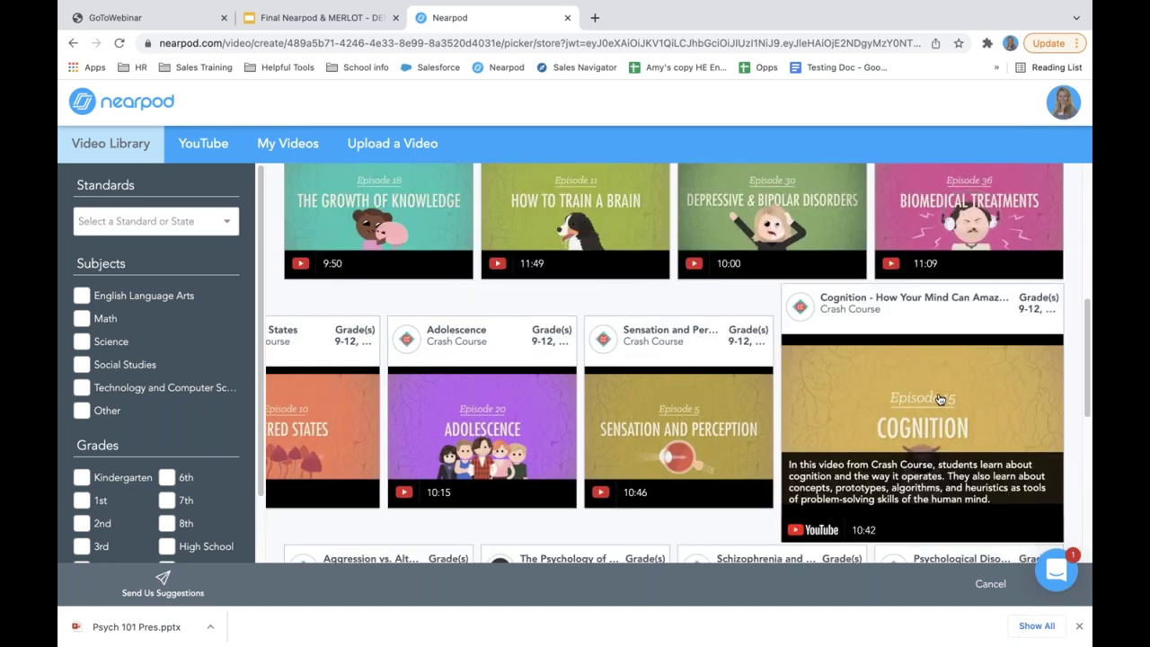
pyautogui.click(879, 395)
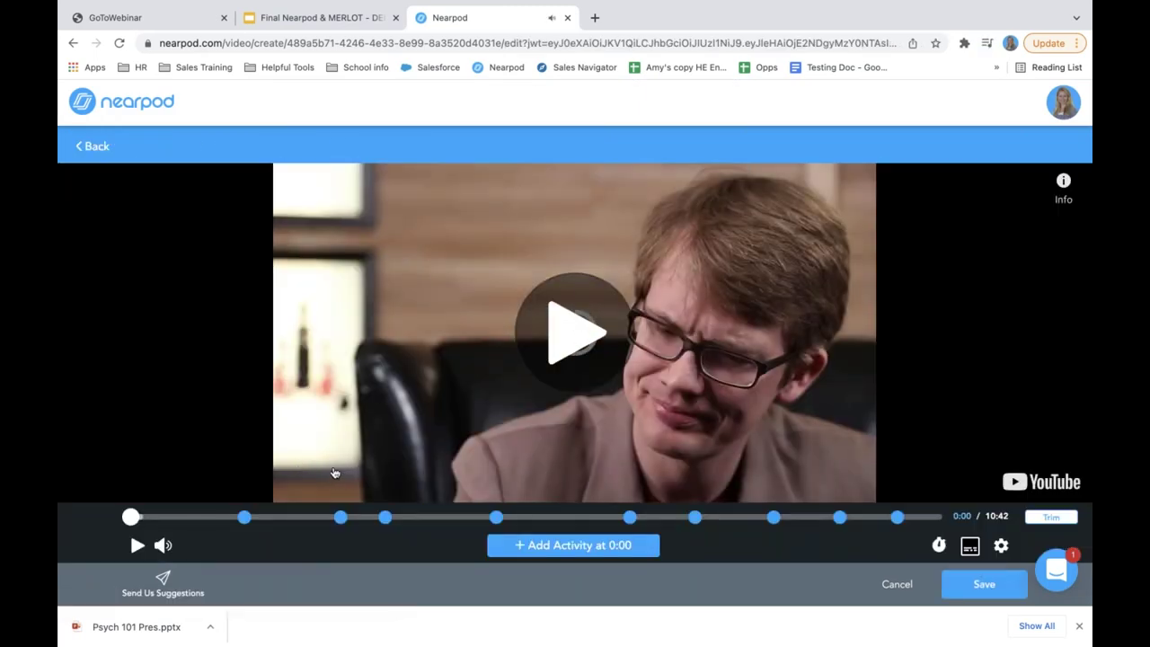
# Delete the first open-ended question, at 1:29 on the Cognition video's timeline
pyautogui.moveTo(245, 519)
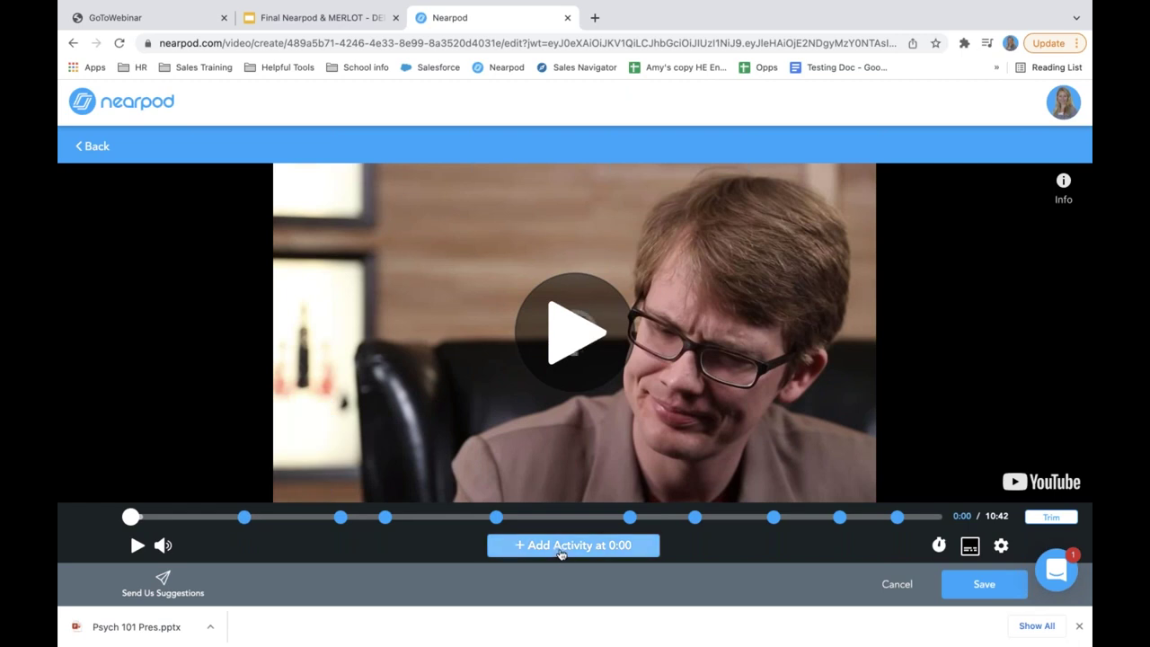
pyautogui.click(245, 518)
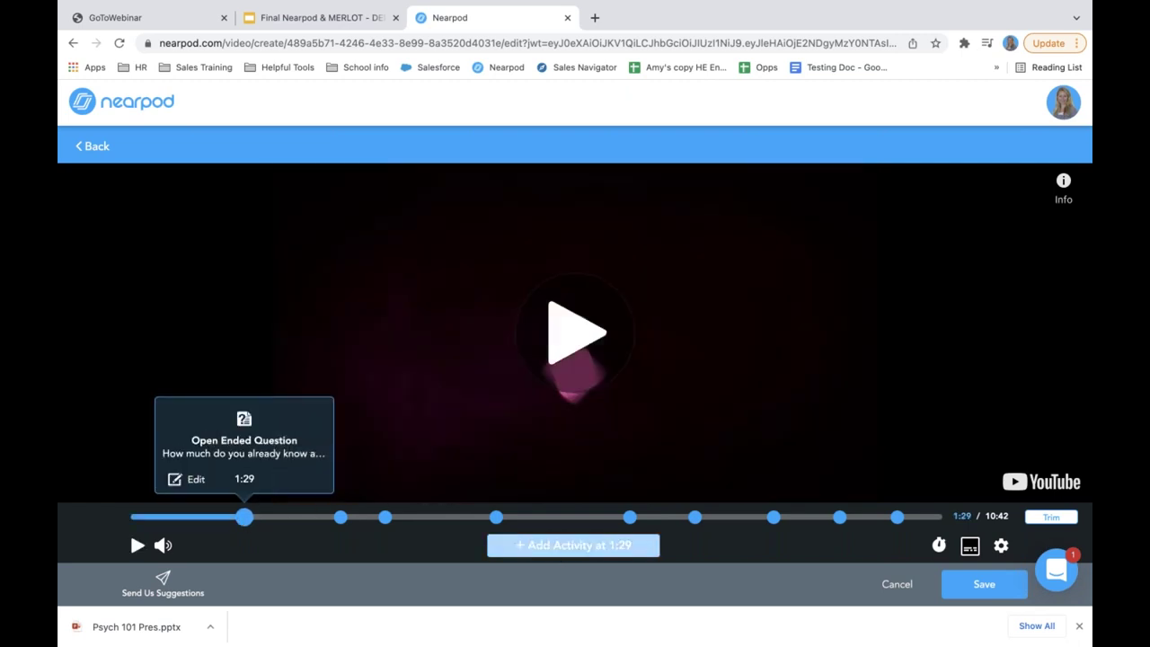
pyautogui.click(194, 482)
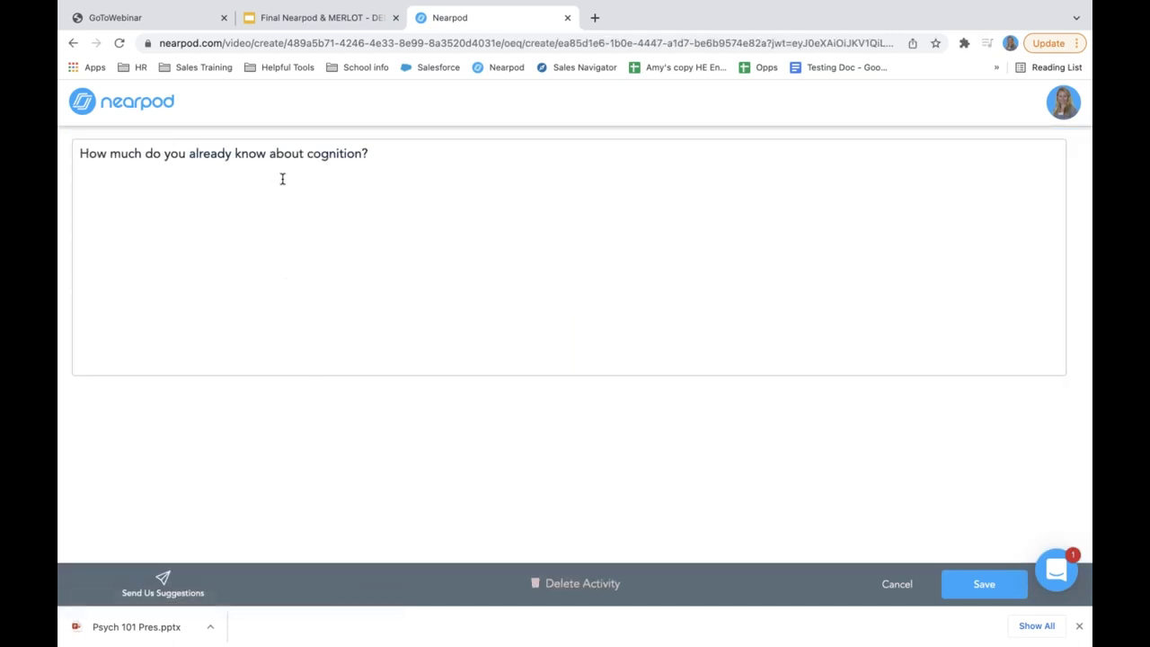
pyautogui.click(580, 586)
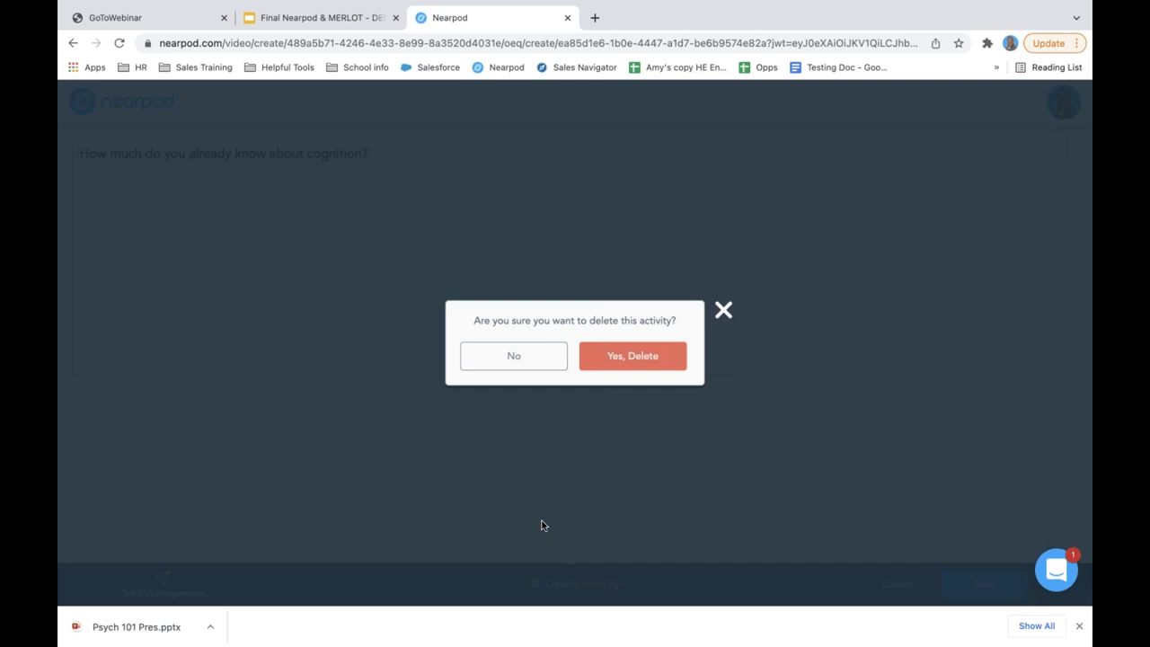
pyautogui.click(646, 360)
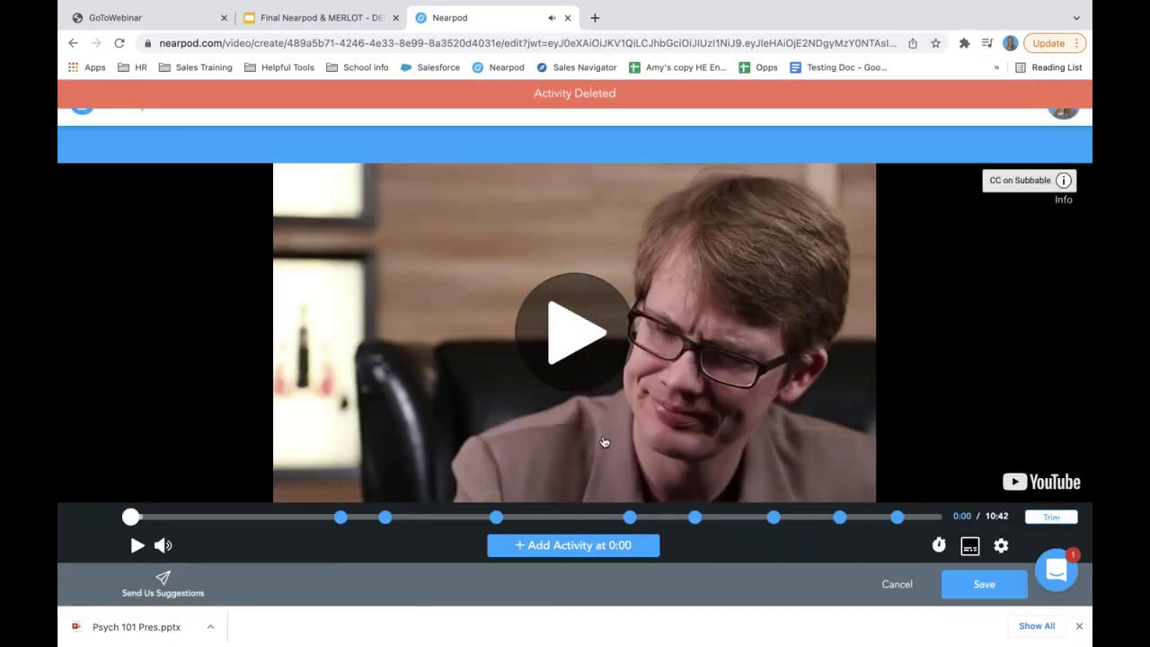
# Save the Cognition video to the lesson and move it directly after the title slide as slide 2
pyautogui.click(971, 593)
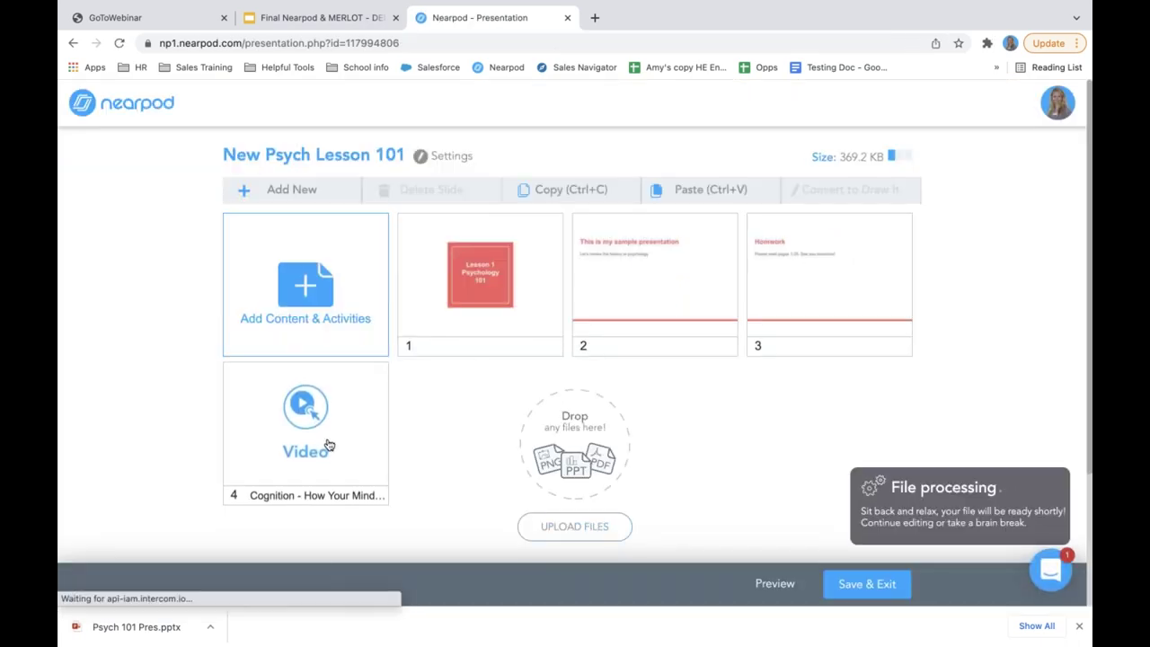
pyautogui.moveTo(341, 435); pyautogui.dragTo(673, 290)
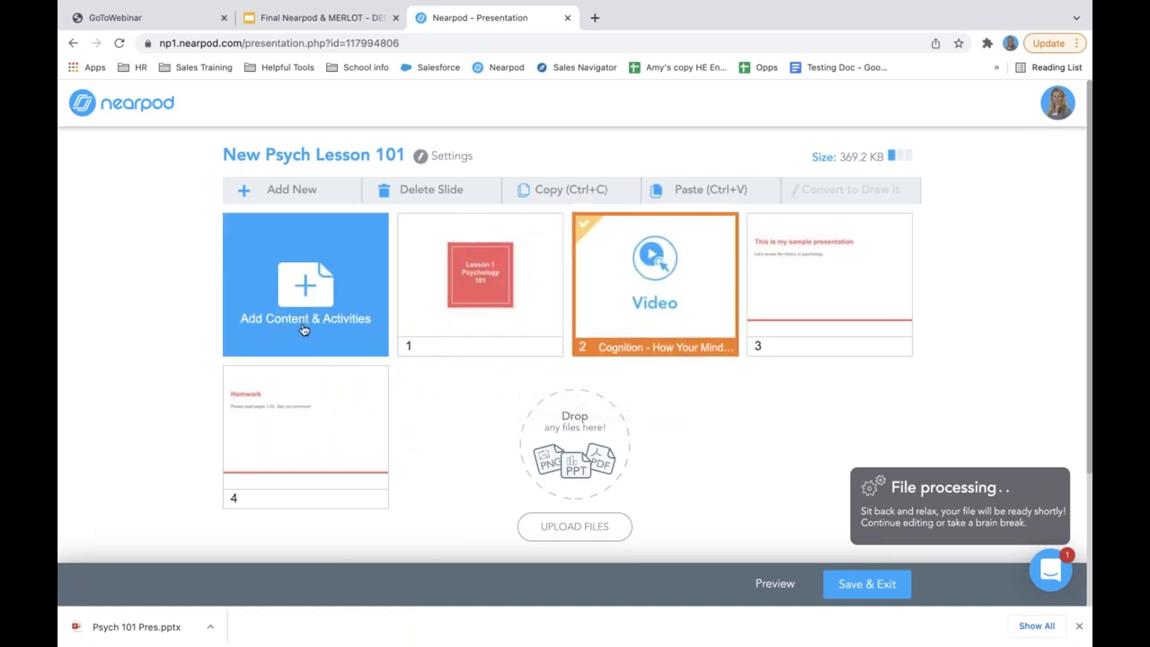
# Add a Drag & Drop activity, search its library for brain label, and choose Labeling Parts of the Brain
pyautogui.click(281, 183)
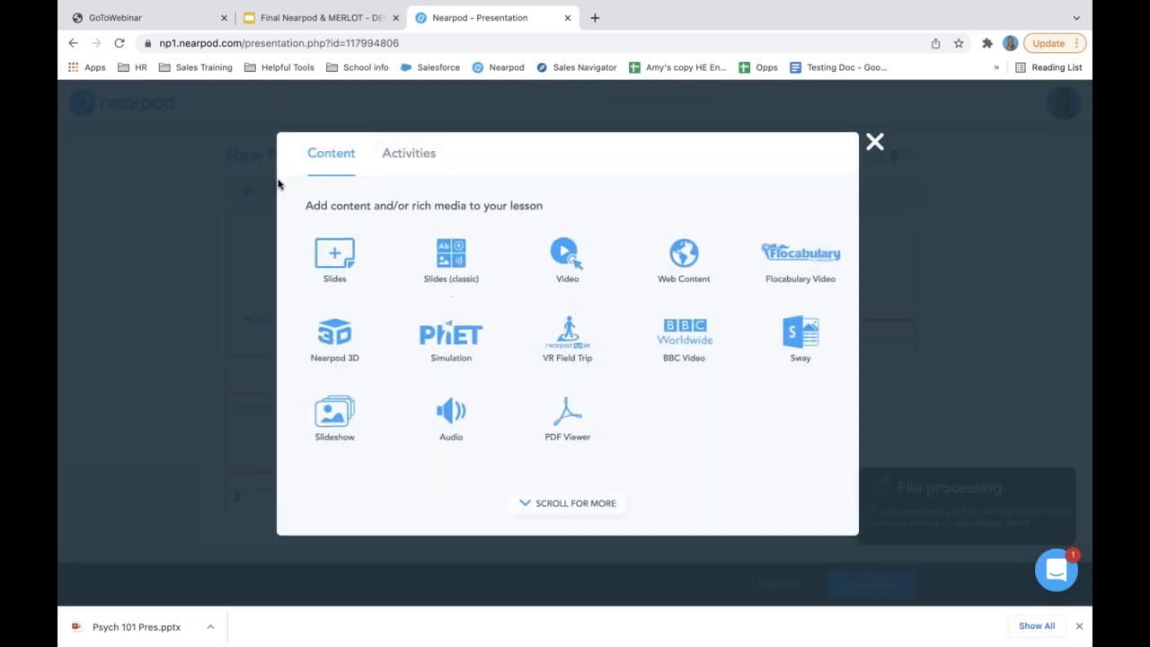
pyautogui.click(398, 169)
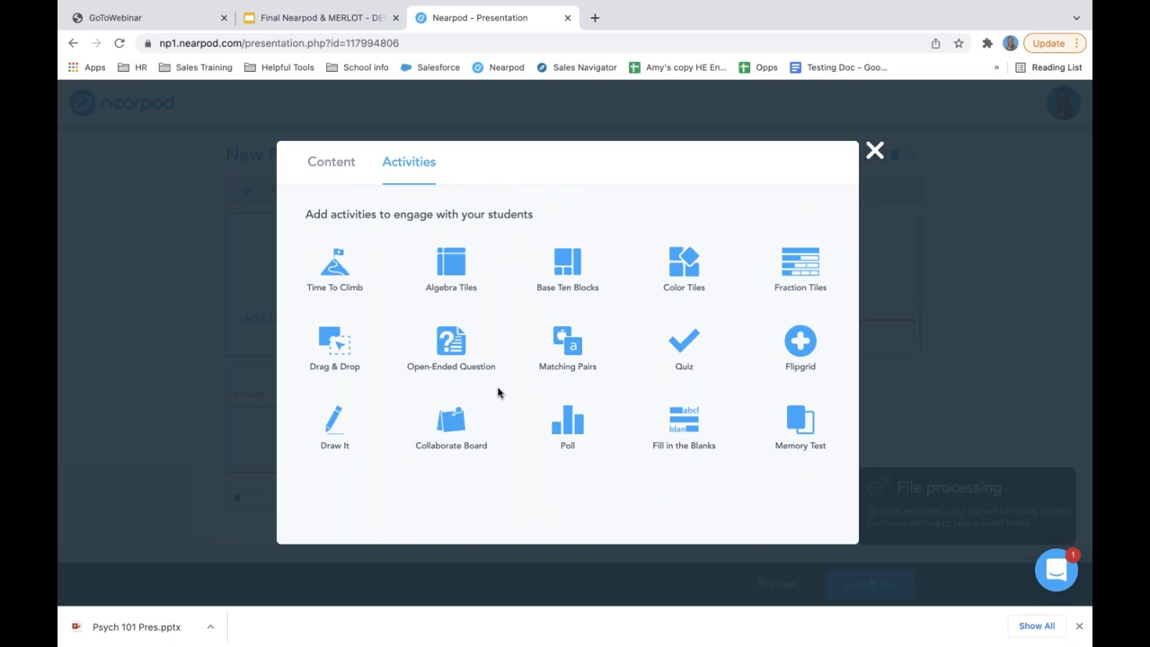
pyautogui.click(348, 343)
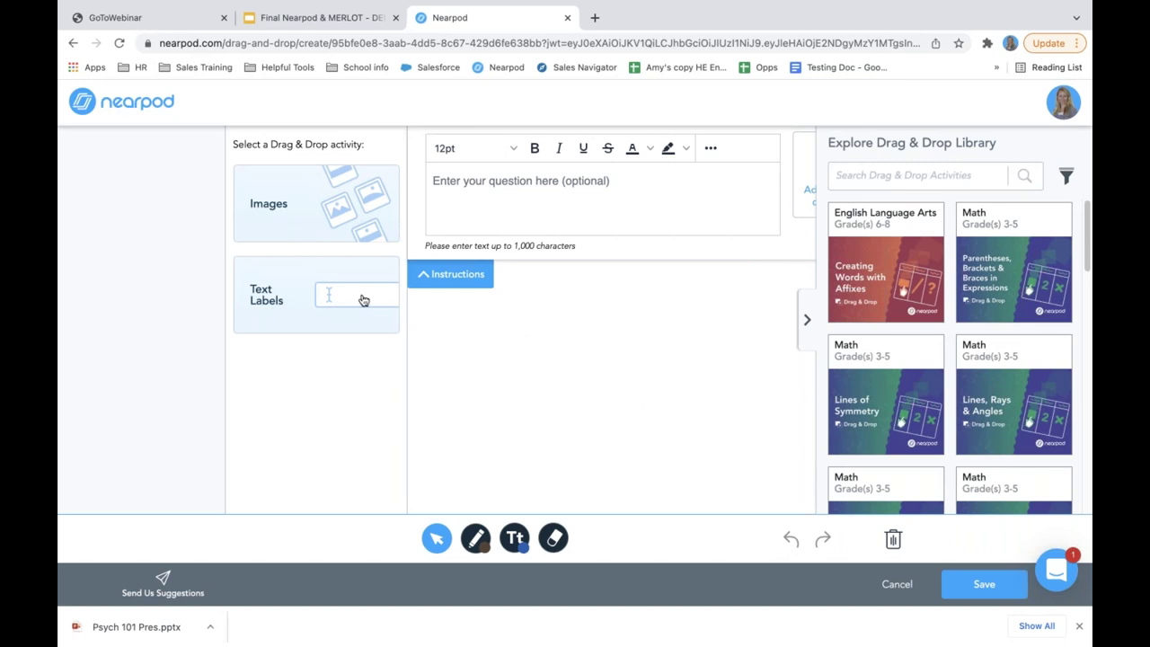
pyautogui.click(864, 177)
pyautogui.write('brain br')
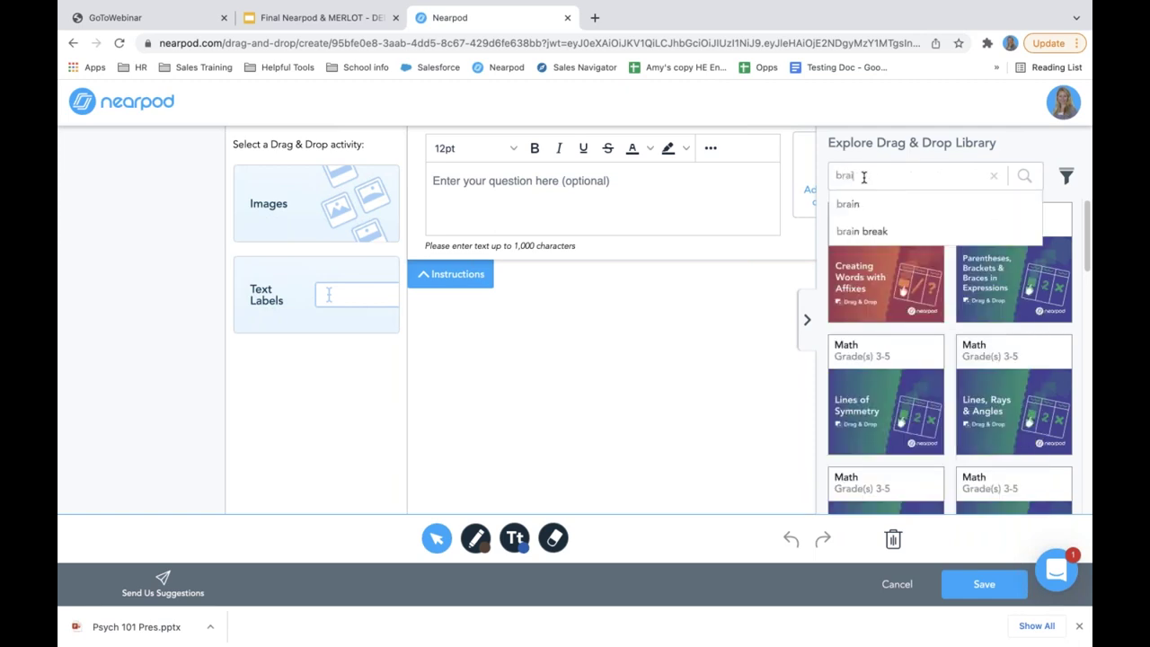
pyautogui.press('Return')
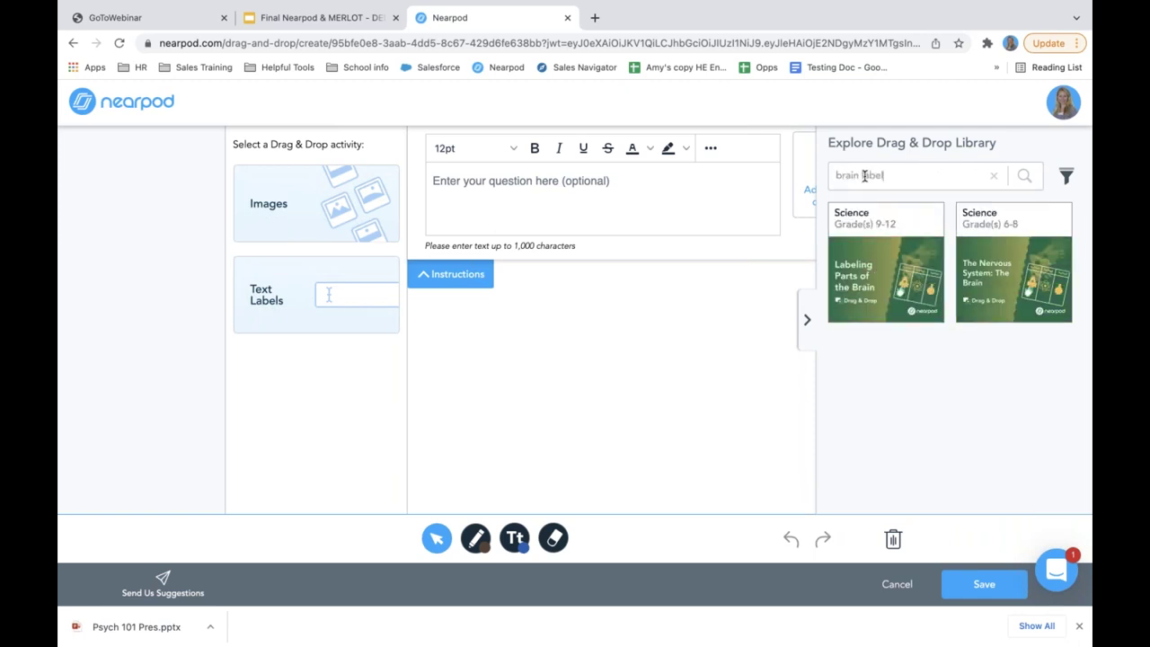
pyautogui.click(896, 293)
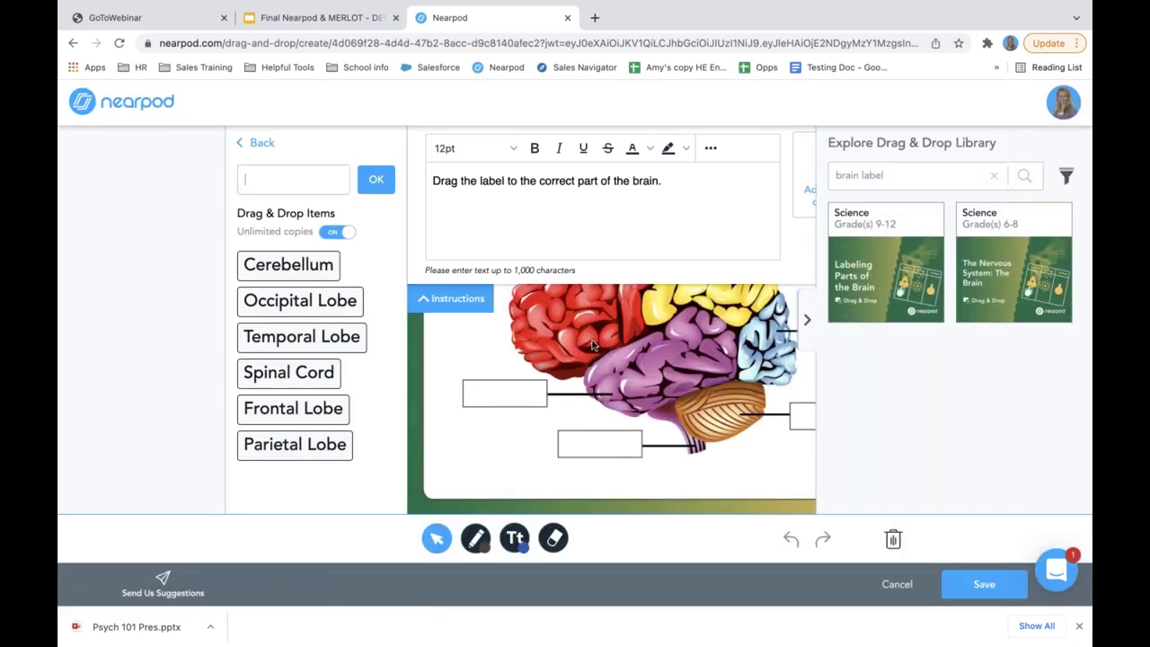
# Save the brain labeling activity, move it ahead of the homework slide, and save and exit the lesson
pyautogui.click(444, 302)
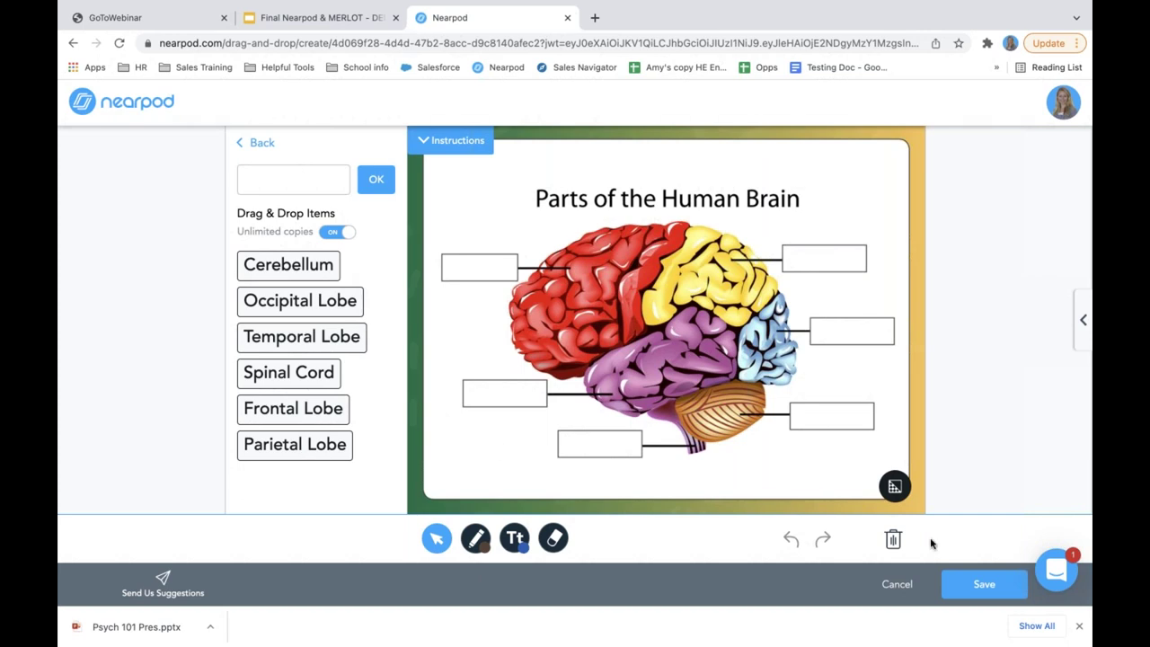
pyautogui.click(963, 584)
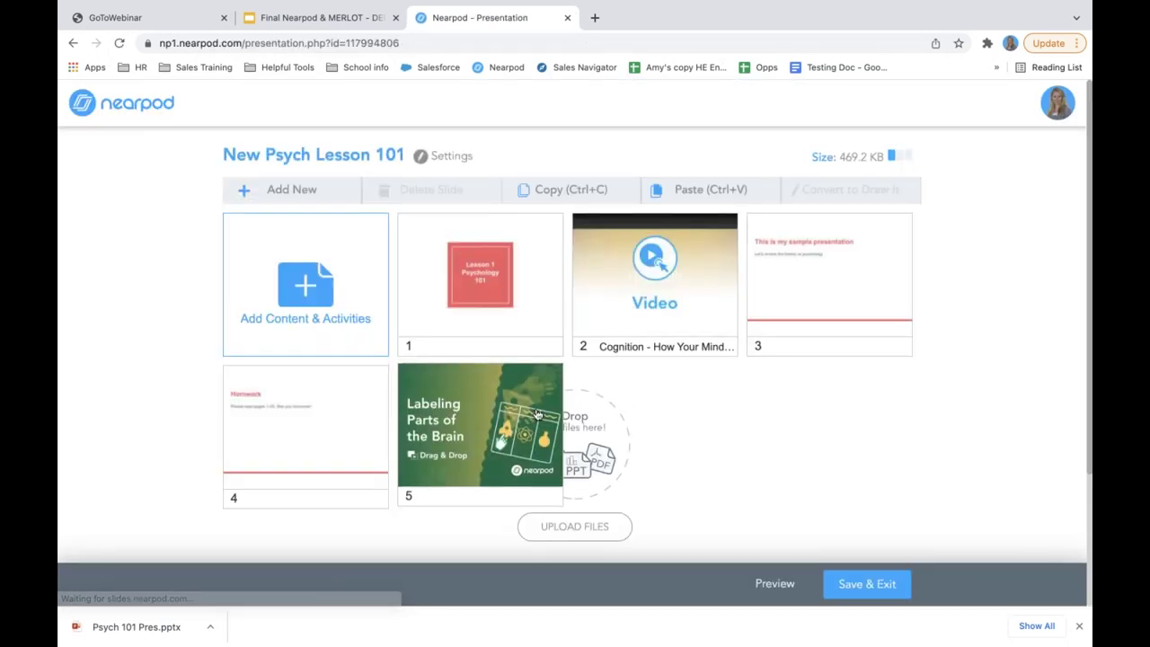
pyautogui.moveTo(498, 440); pyautogui.dragTo(330, 438)
pyautogui.click(892, 586)
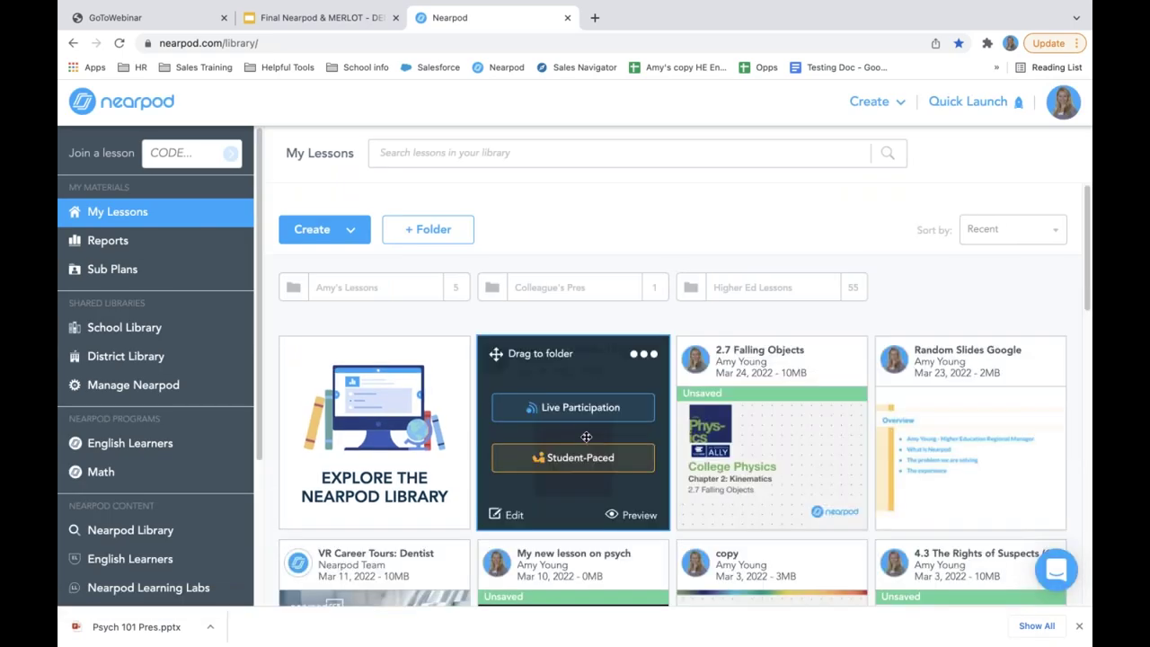
# Open the Nearpod Library and browse its featured content and the collections organized by publisher
pyautogui.scroll(-3, 135, 355)
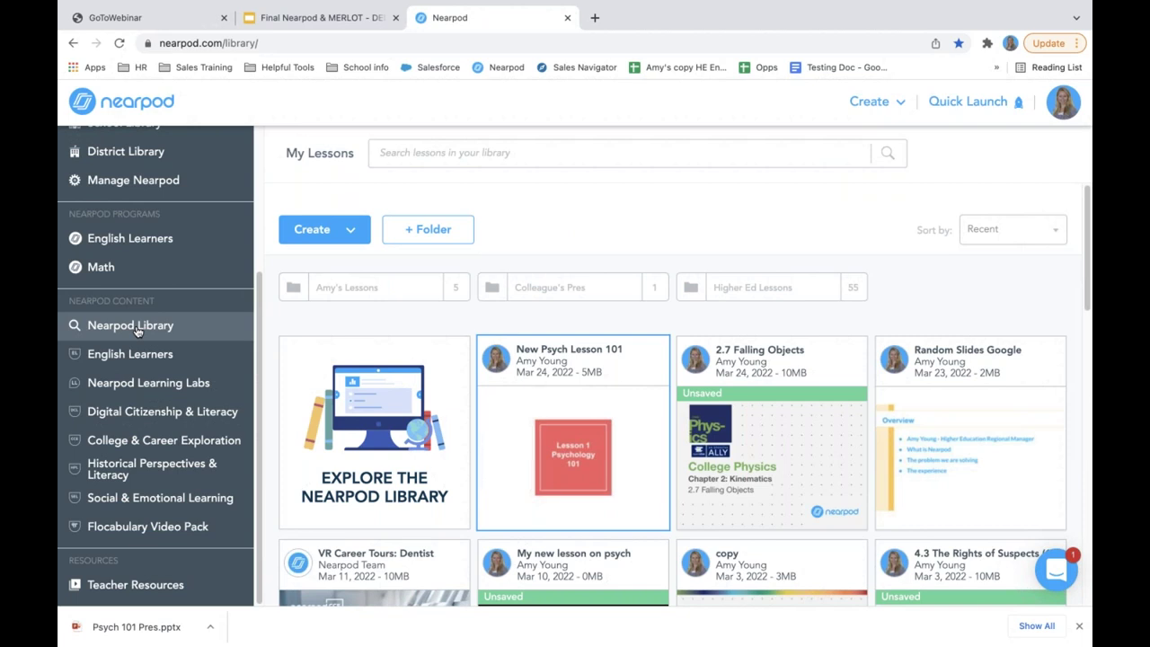
pyautogui.click(135, 326)
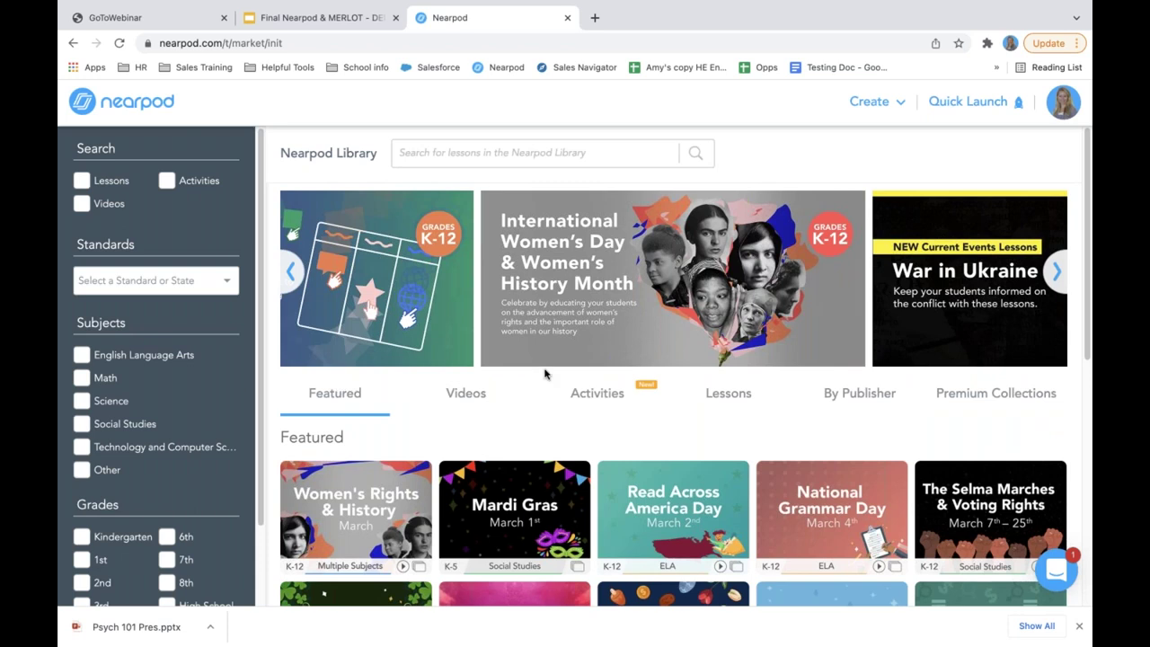
pyautogui.scroll(-3, 608, 437)
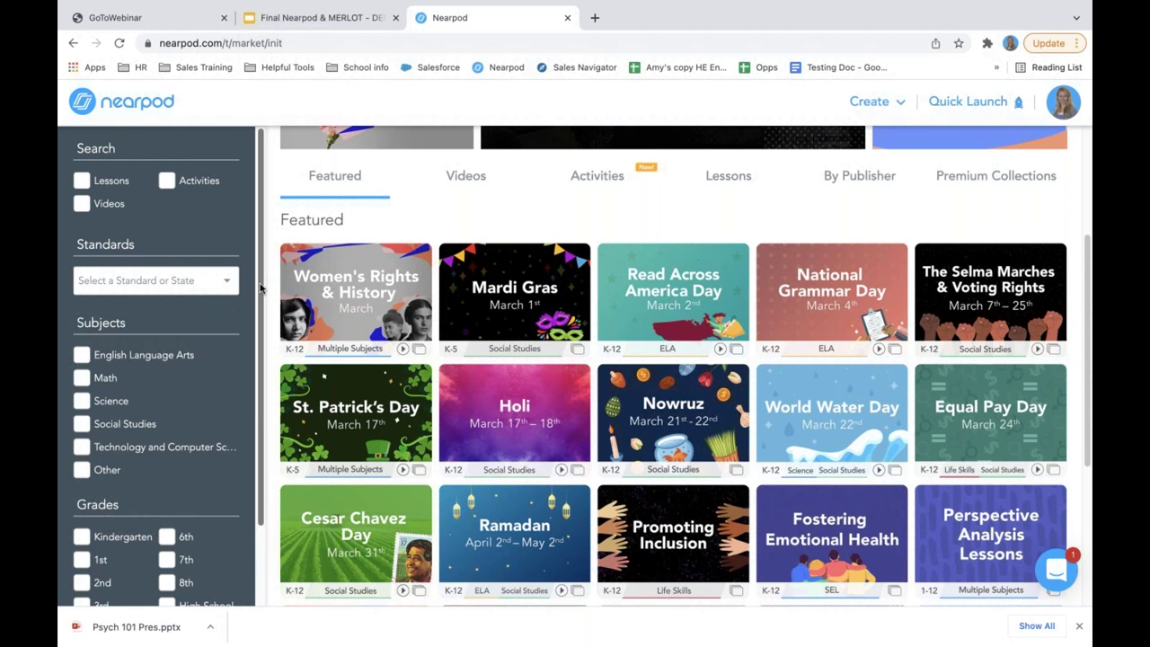
pyautogui.scroll(-2, 264, 289)
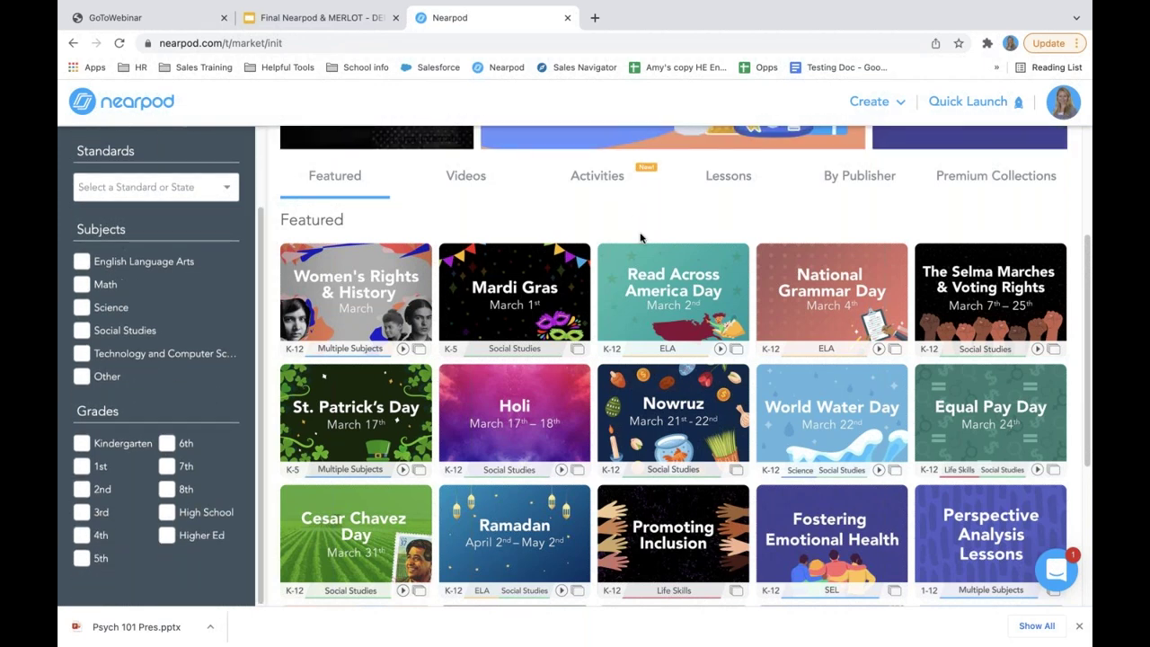
pyautogui.scroll(1, 665, 242)
pyautogui.click(865, 206)
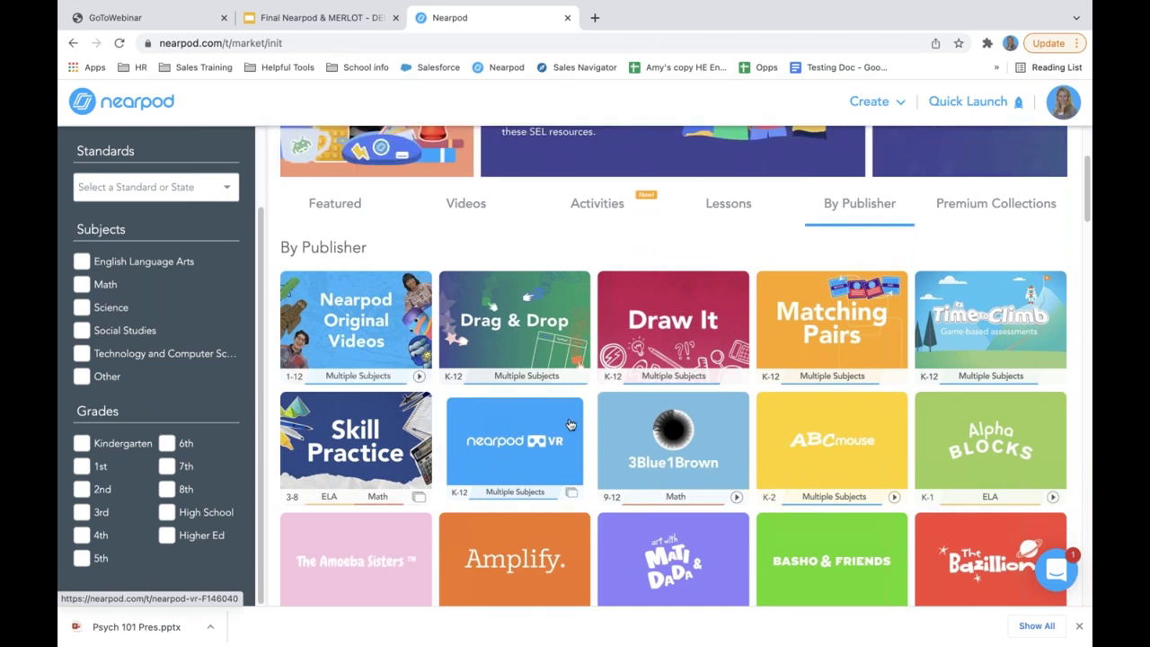
# Find the OpenStax collection among the publishers in the Nearpod Library and open its Chemistry lessons
pyautogui.scroll(-8, 570, 424)
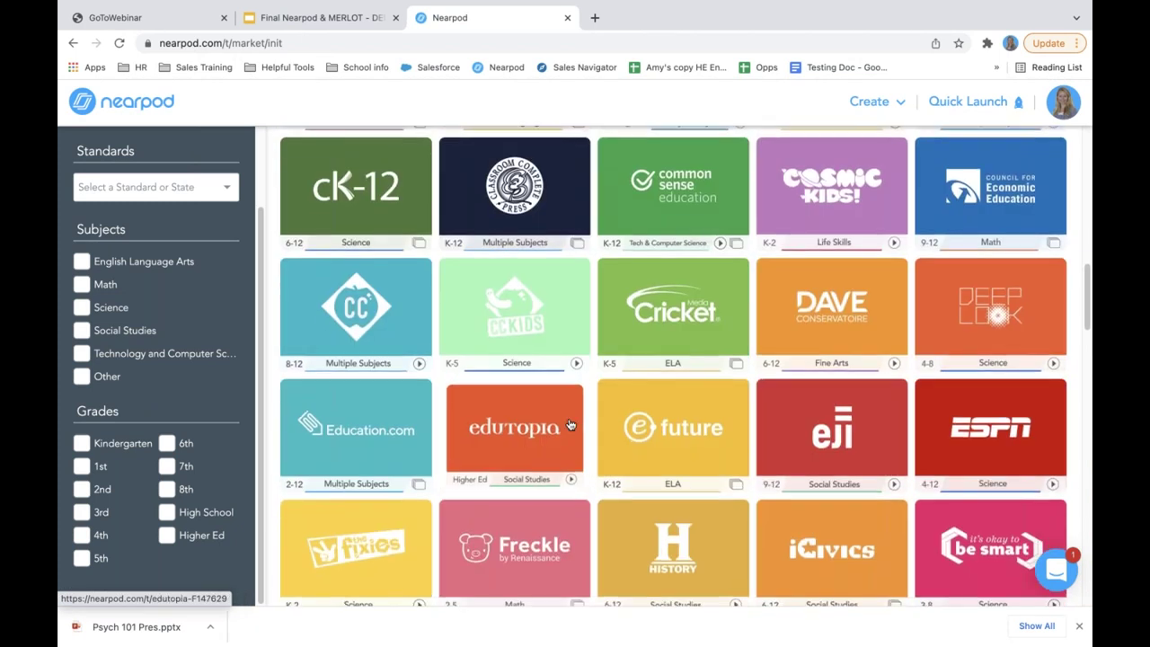
pyautogui.scroll(-10, 570, 424)
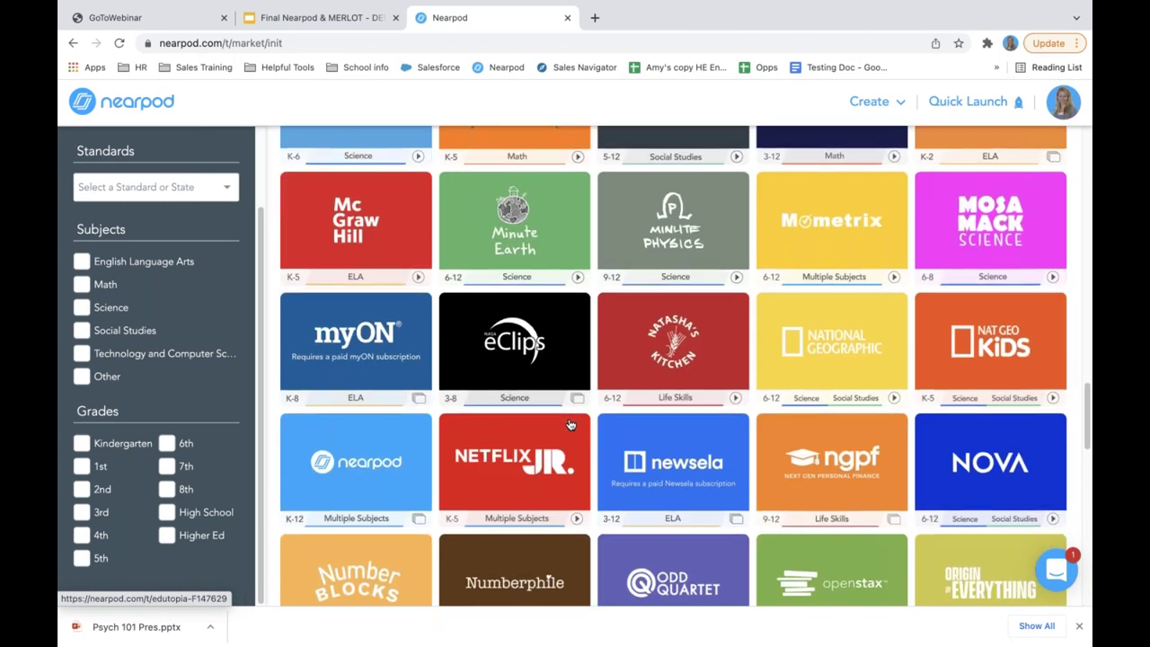
pyautogui.scroll(-2, 570, 424)
pyautogui.click(794, 460)
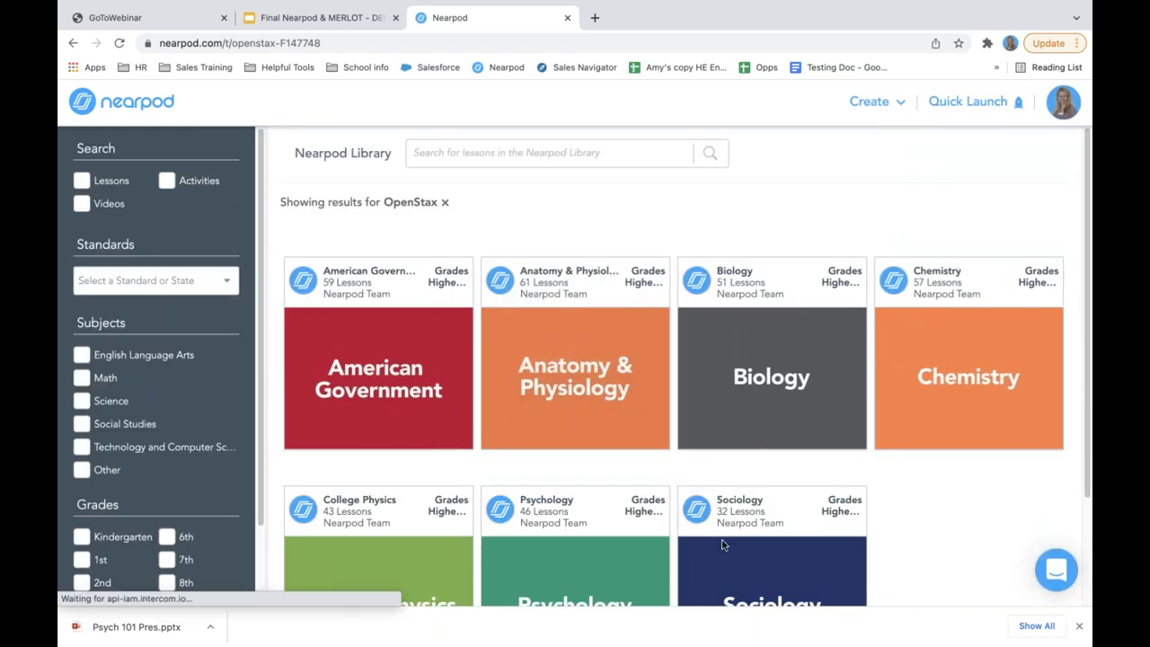
pyautogui.scroll(-2, 943, 524)
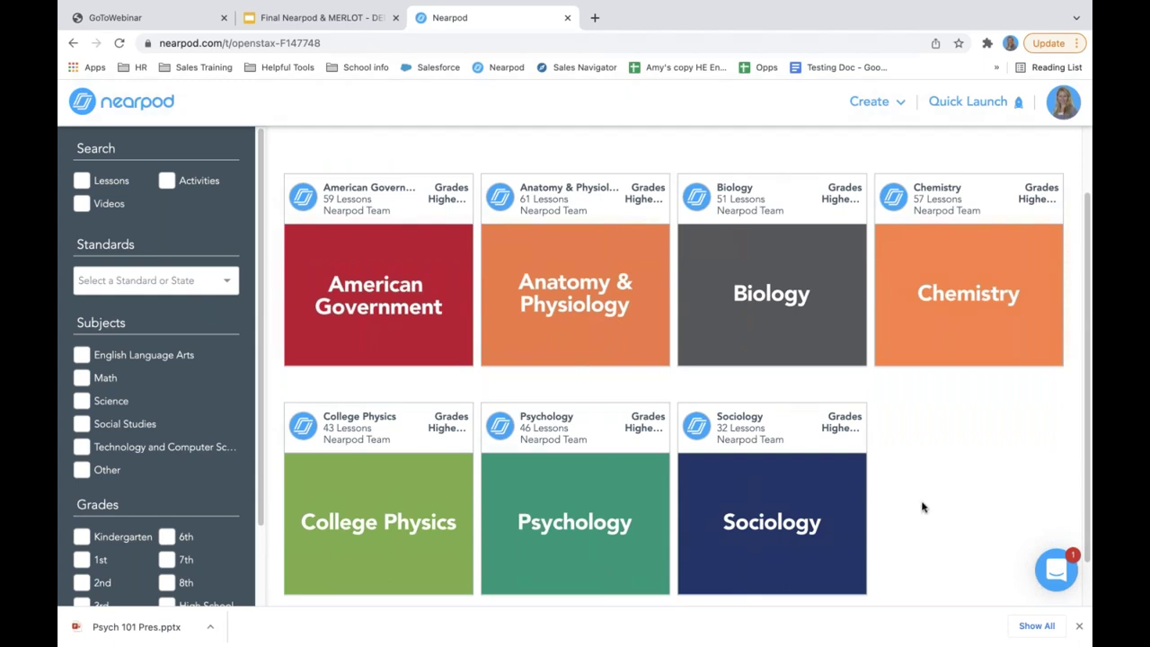
pyautogui.click(925, 369)
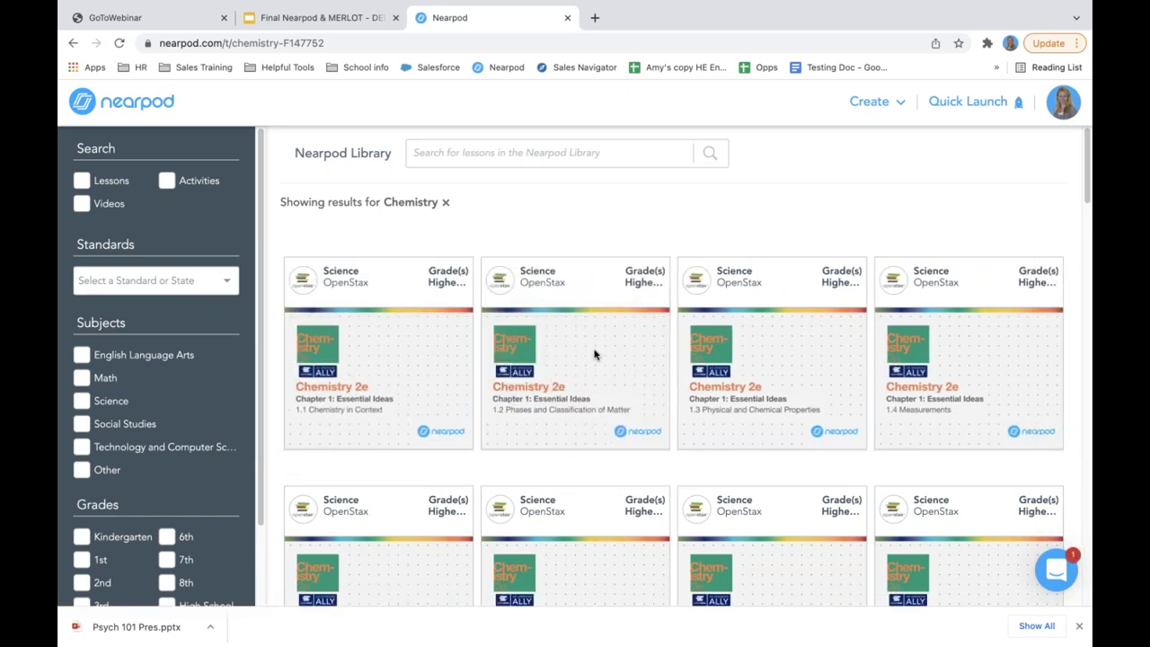
# Preview the Chemistry lesson 2.1 Early Ideas in Atomic Theory through slide 8 and add it to My Lessons
pyautogui.scroll(-3, 593, 357)
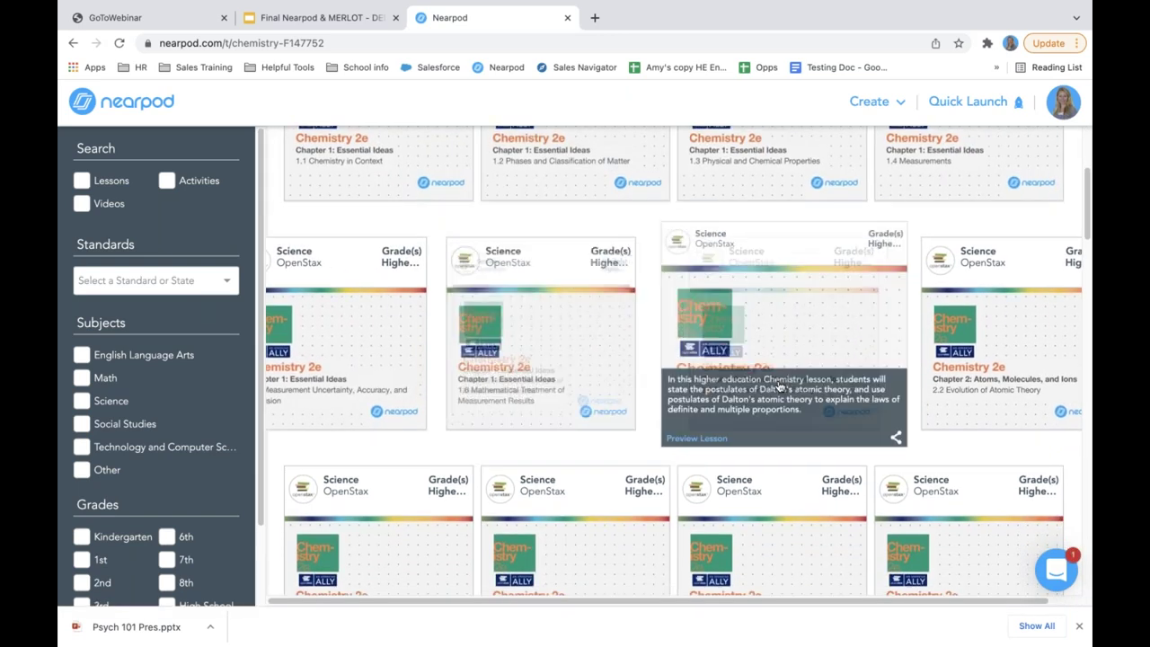
pyautogui.click(779, 384)
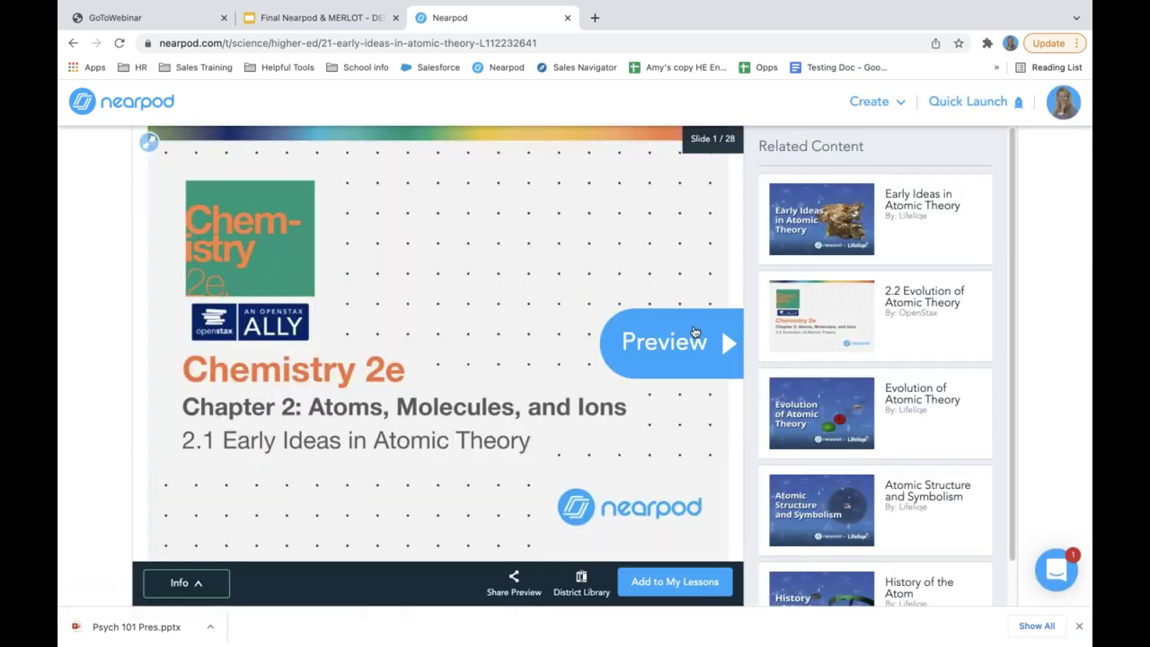
pyautogui.click(695, 332)
pyautogui.click(720, 345)
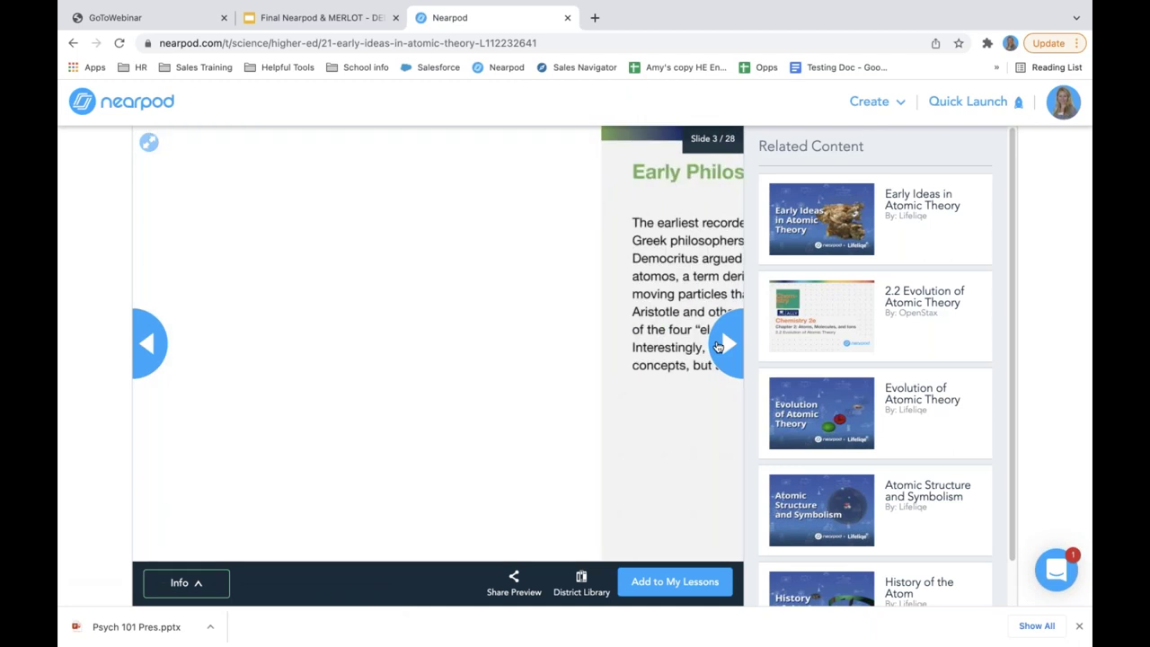
pyautogui.click(722, 351)
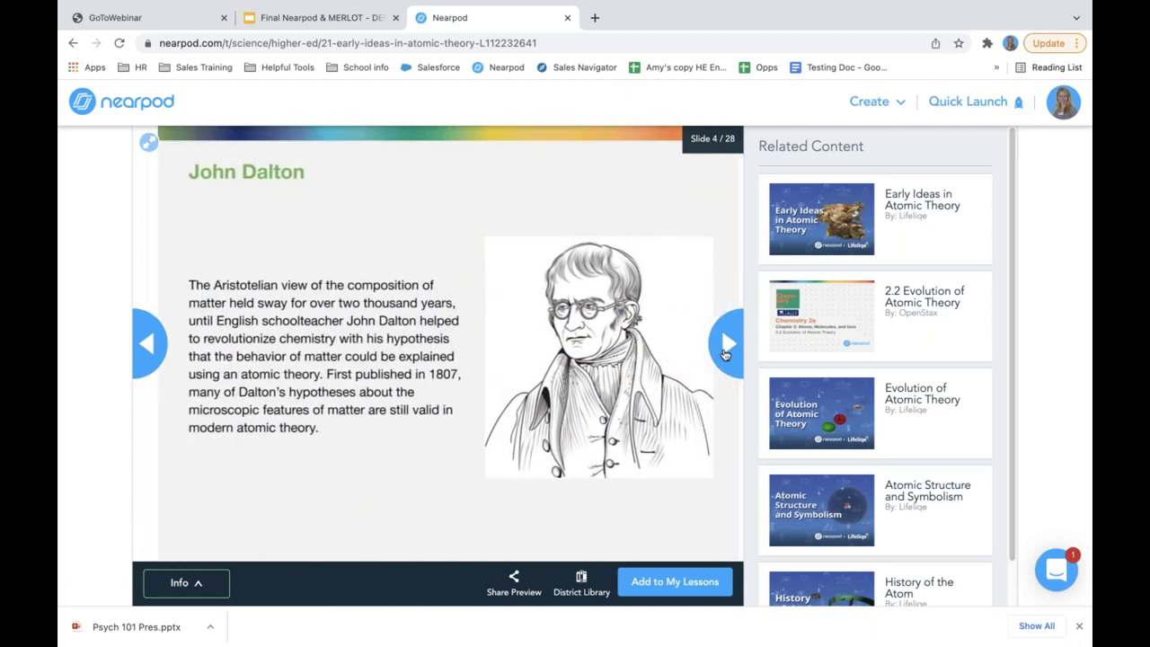
pyautogui.click(725, 350)
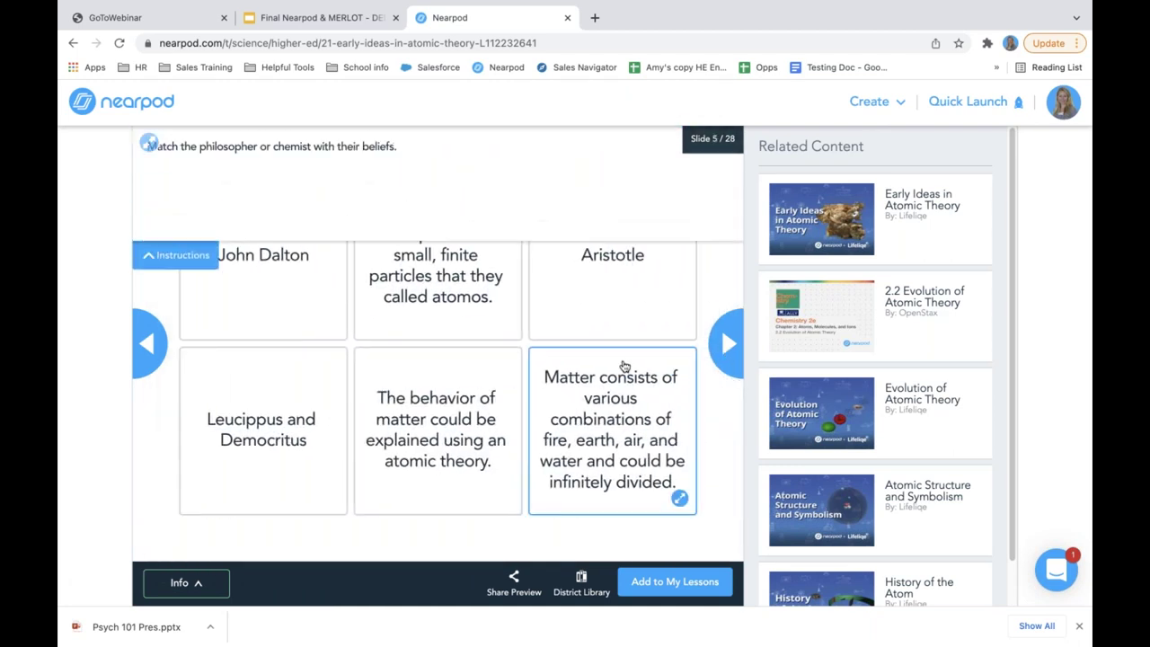
pyautogui.click(729, 358)
pyautogui.click(730, 359)
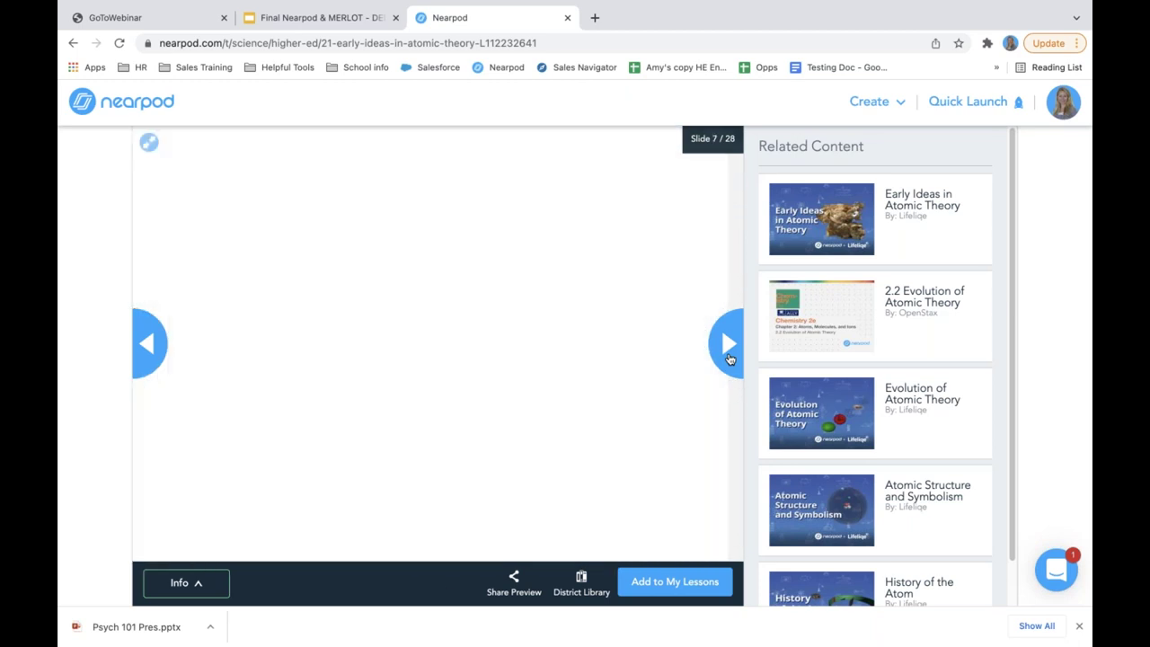
pyautogui.click(727, 356)
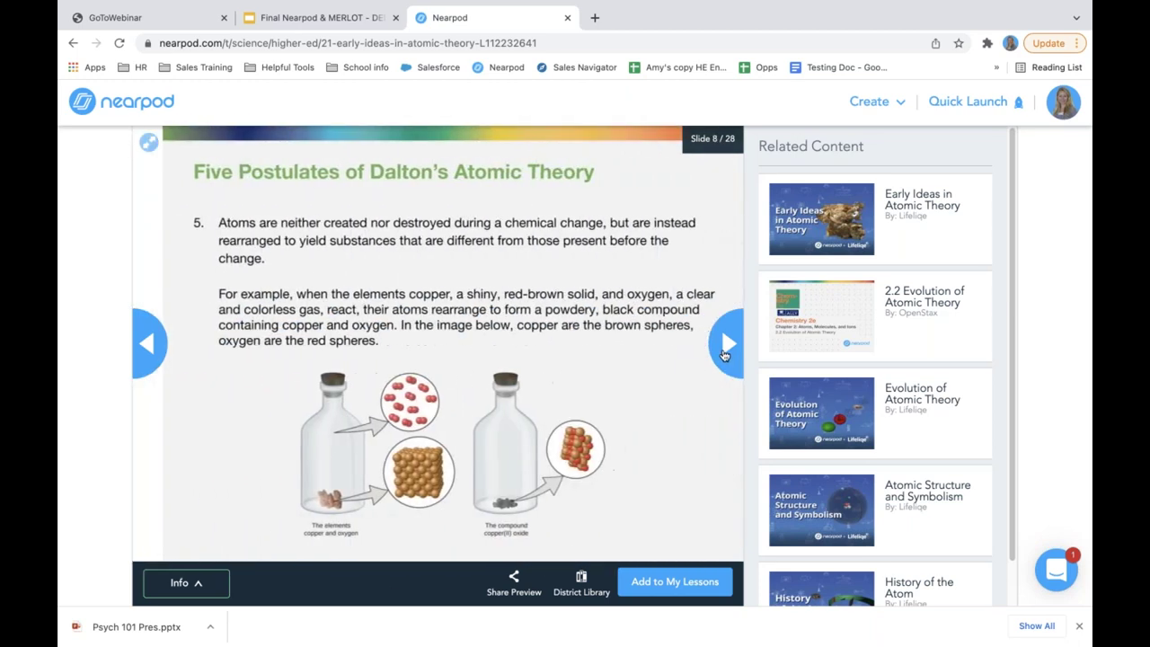
pyautogui.click(672, 595)
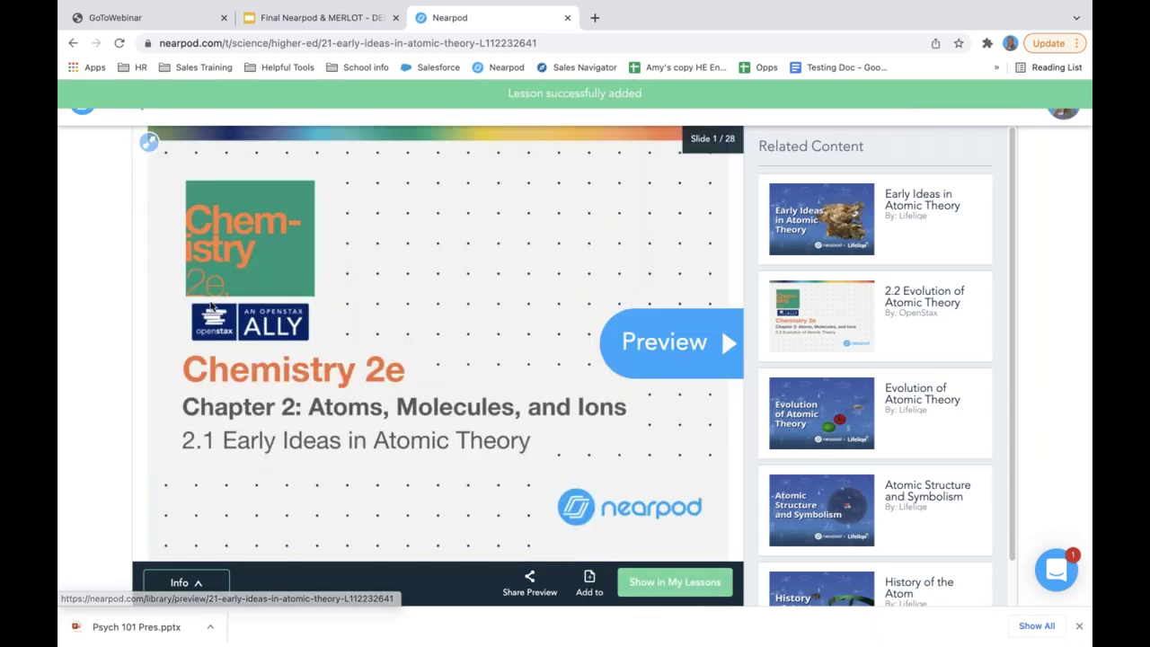
# Go to My Lessons, look inside the Higher Ed Lessons folder, and return to the main lesson list
pyautogui.click(83, 115)
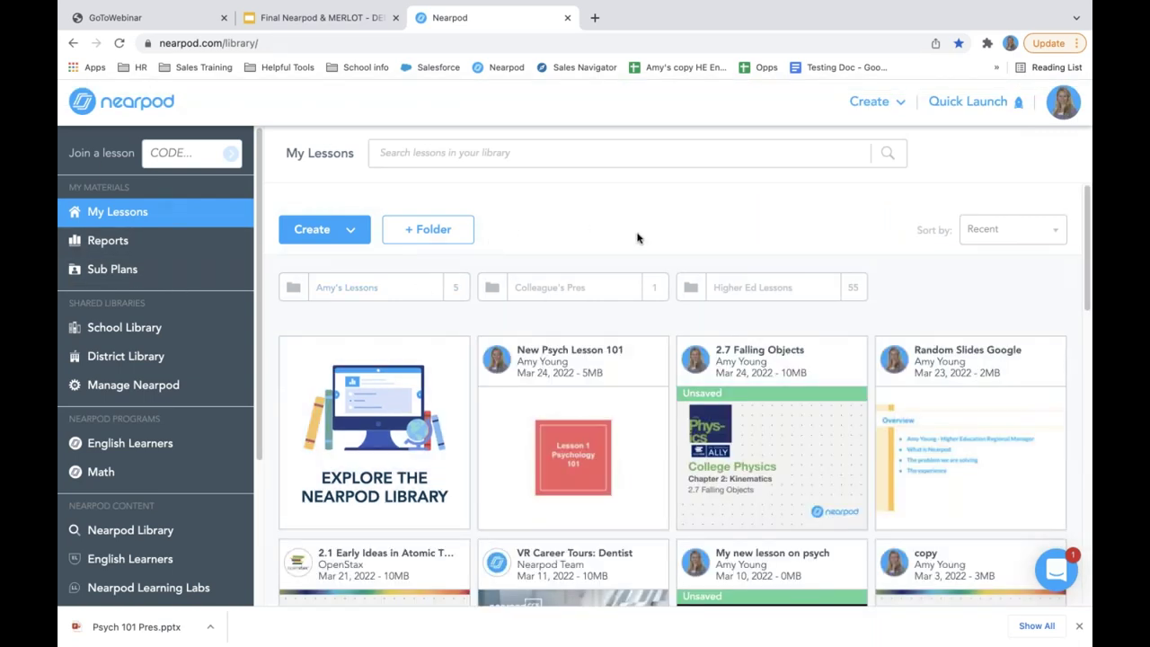
pyautogui.click(721, 289)
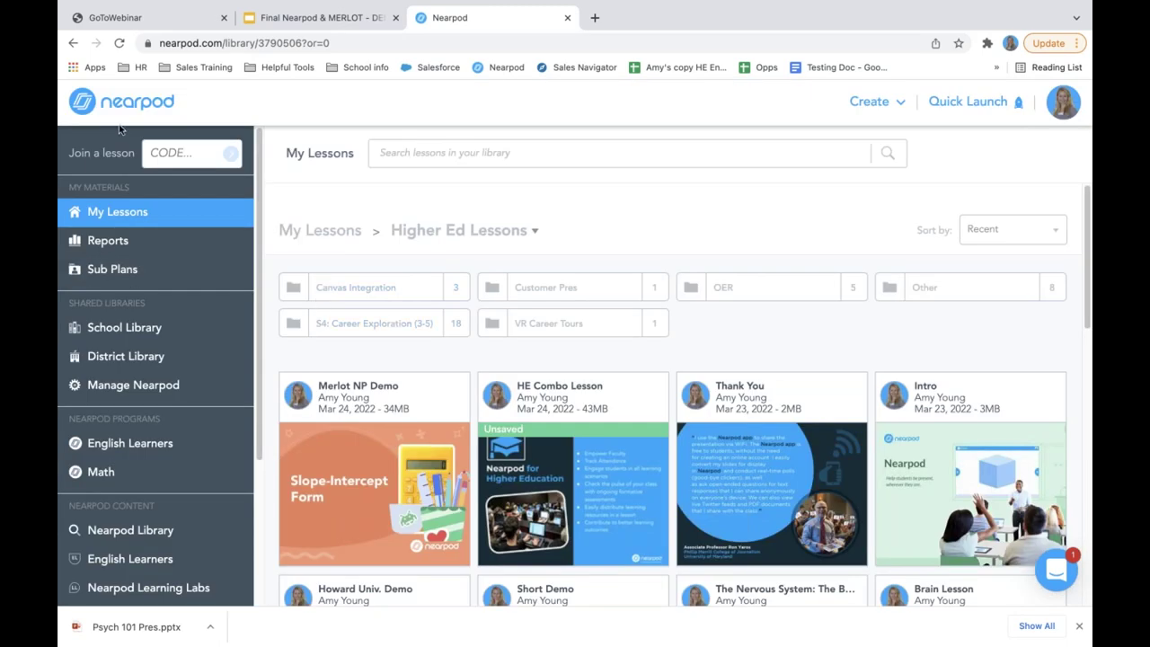
pyautogui.click(127, 107)
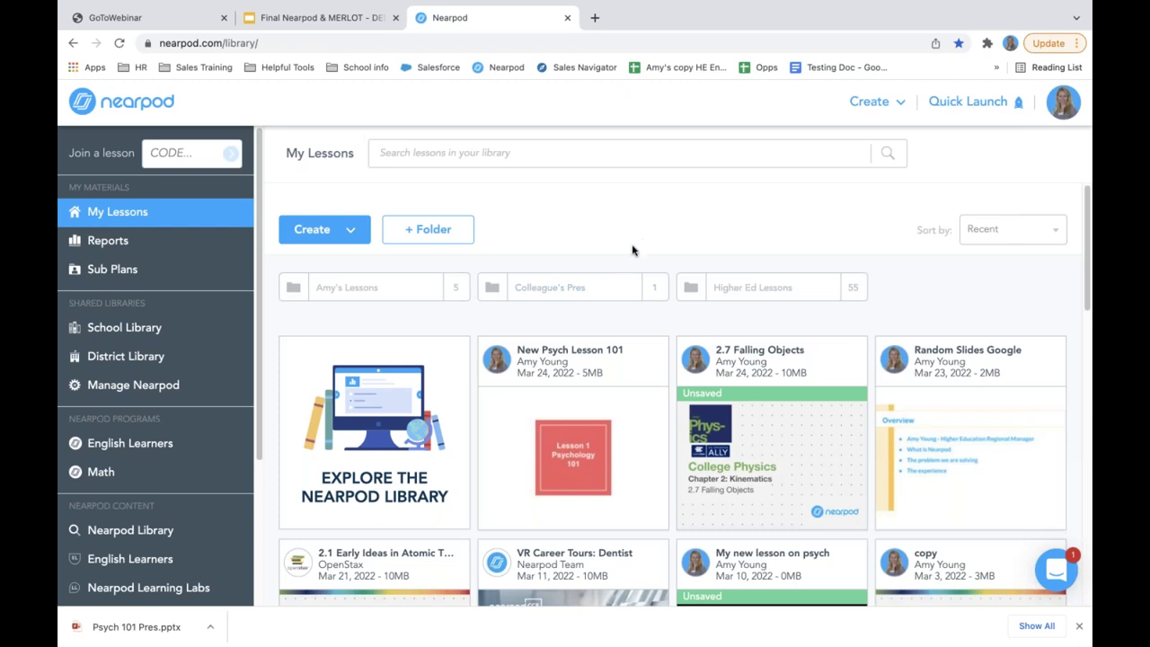
# Open the 2.1 Early Ideas in Atomic Theory lesson for editing as a duplicate that keeps the original
pyautogui.scroll(-1, 628, 302)
pyautogui.scroll(-1, 359, 503)
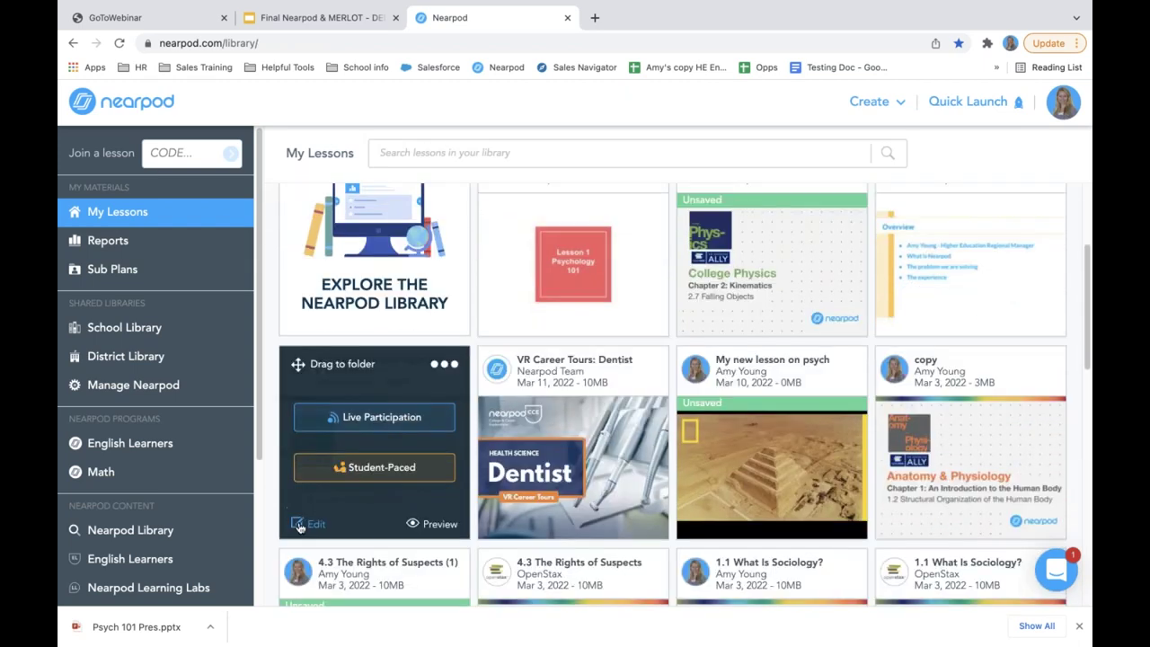
pyautogui.click(305, 527)
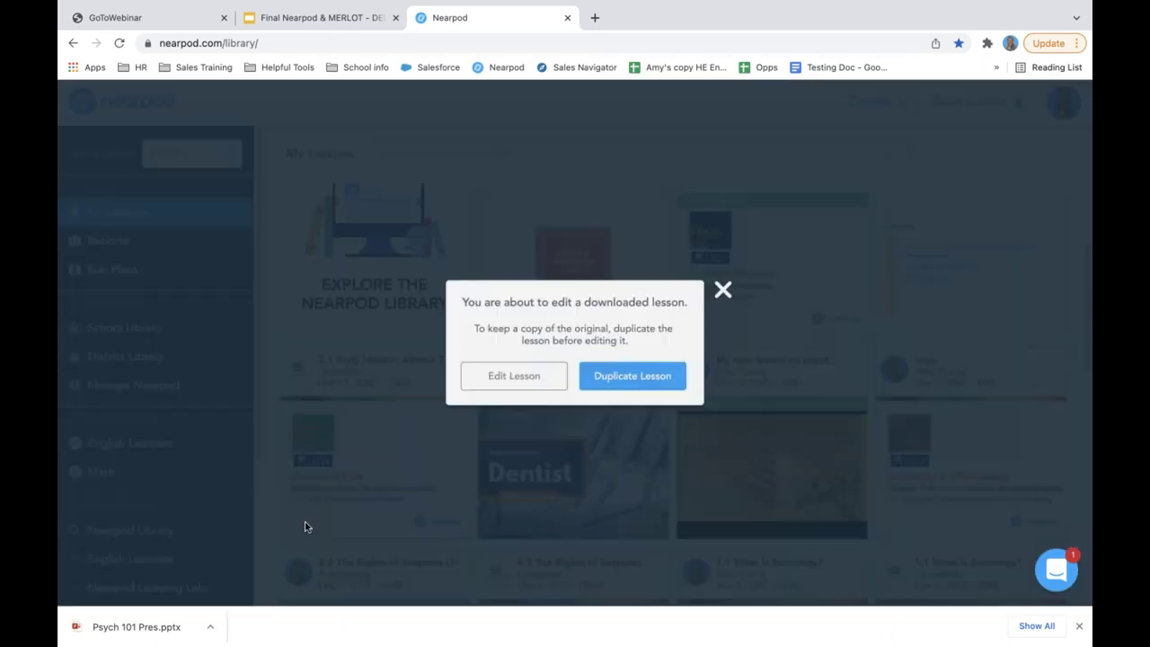
pyautogui.click(629, 380)
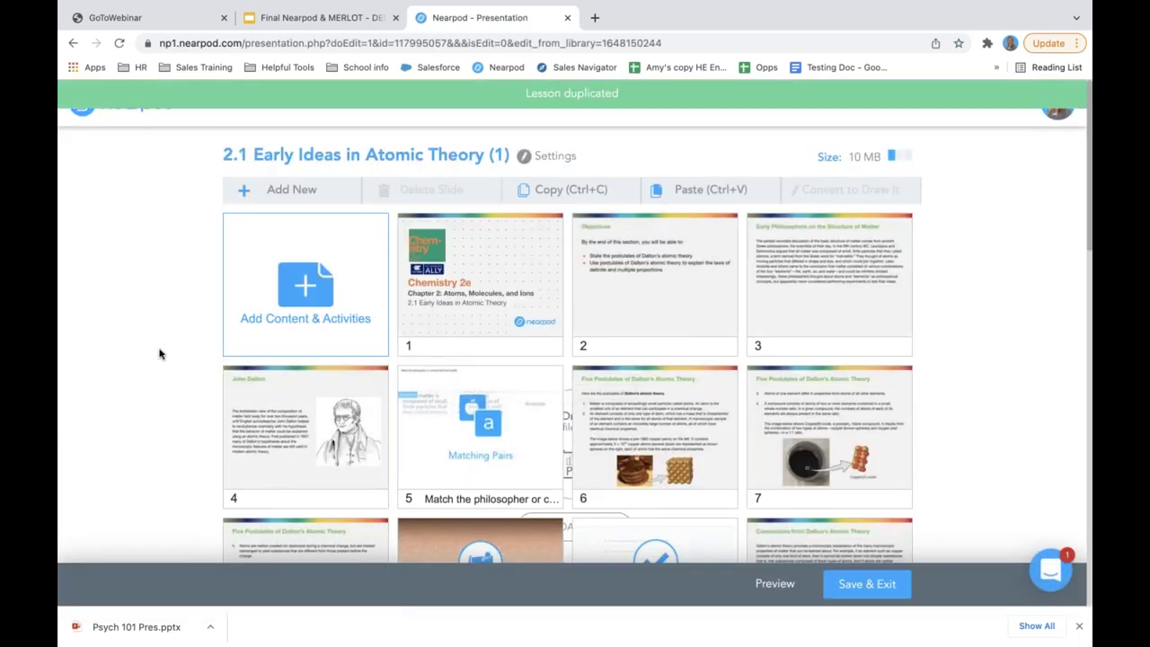
# Review the slides of the duplicated lesson and delete slides 7 and 11
pyautogui.scroll(-7, 169, 363)
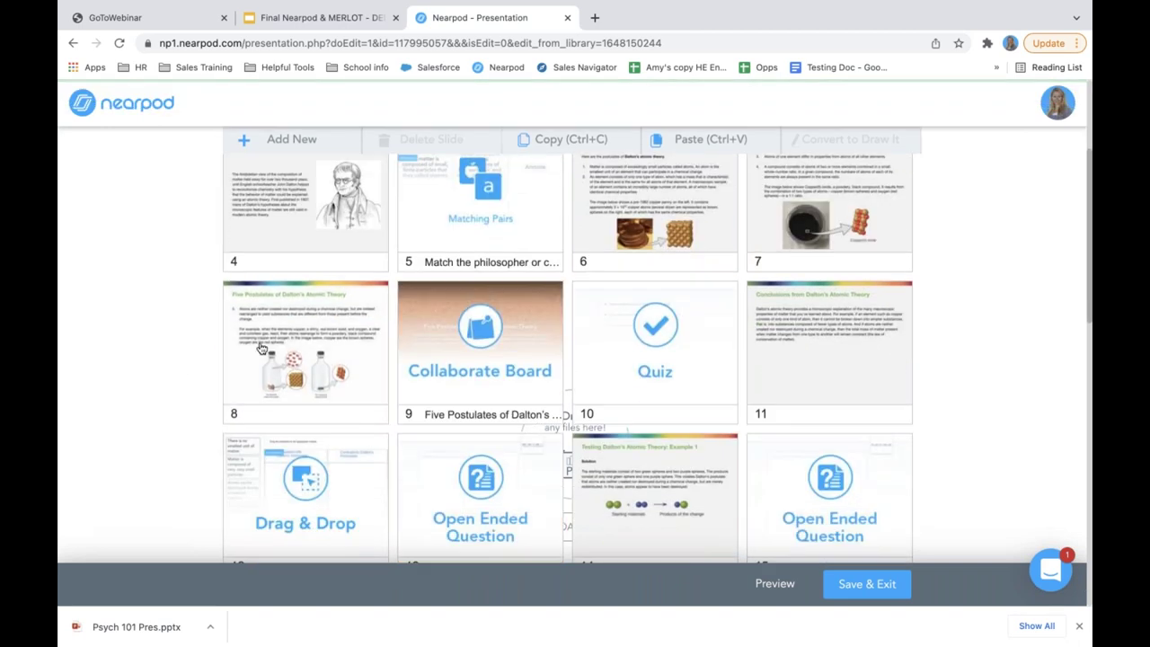
pyautogui.scroll(-5, 293, 330)
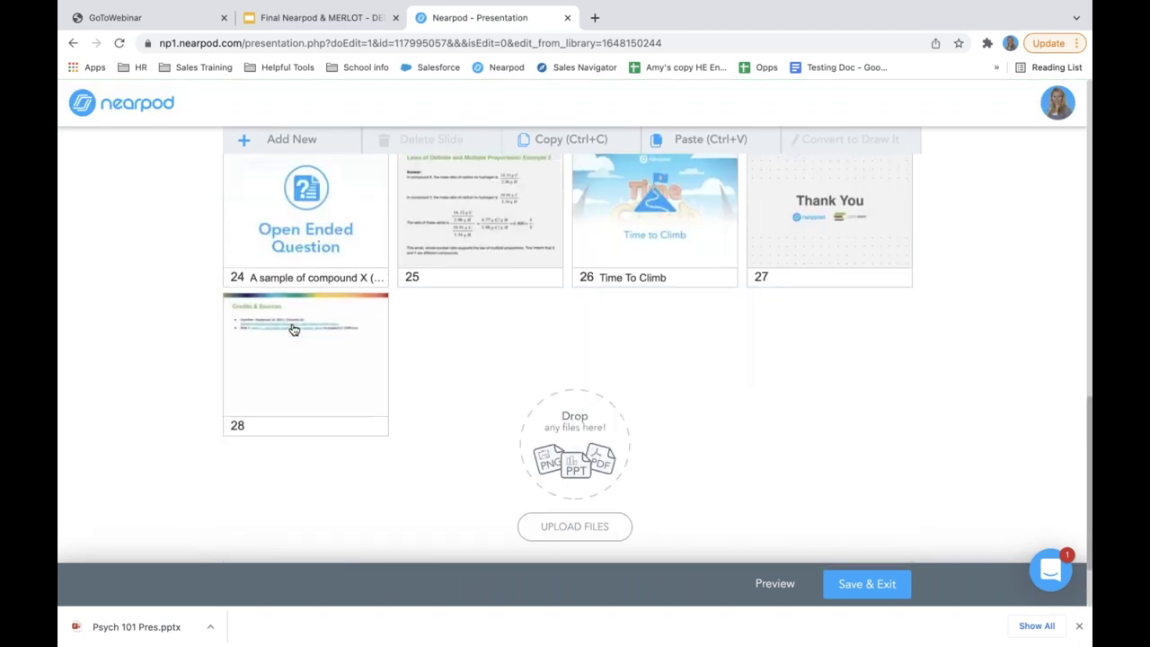
pyautogui.scroll(10, 293, 330)
pyautogui.scroll(5, 294, 330)
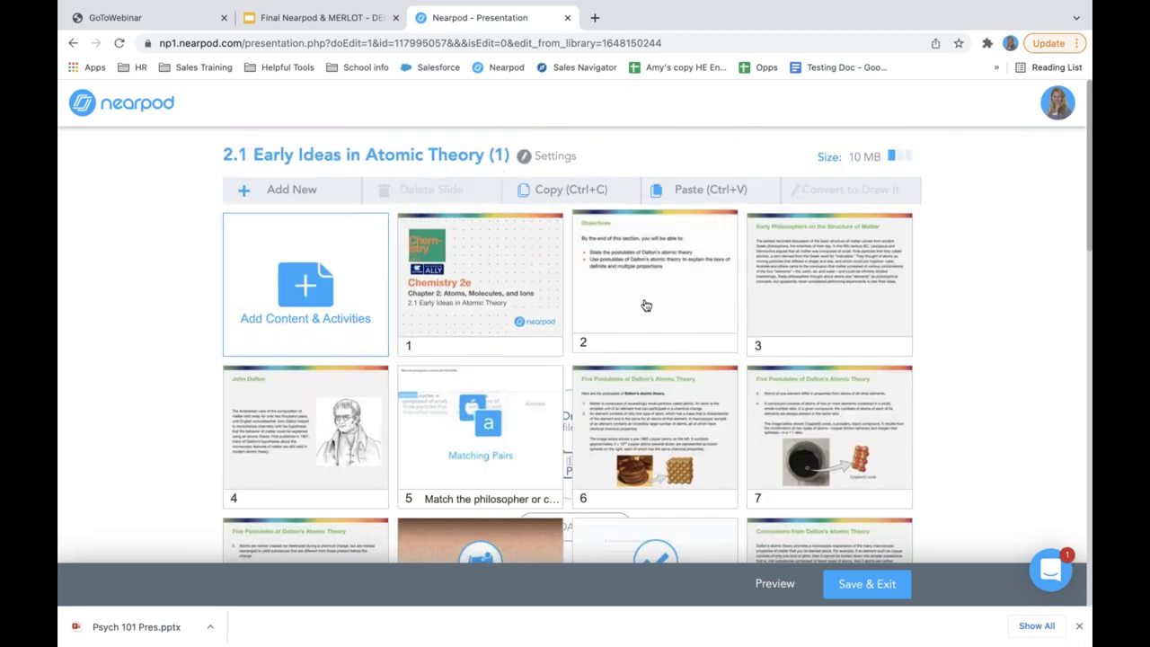
pyautogui.click(800, 404)
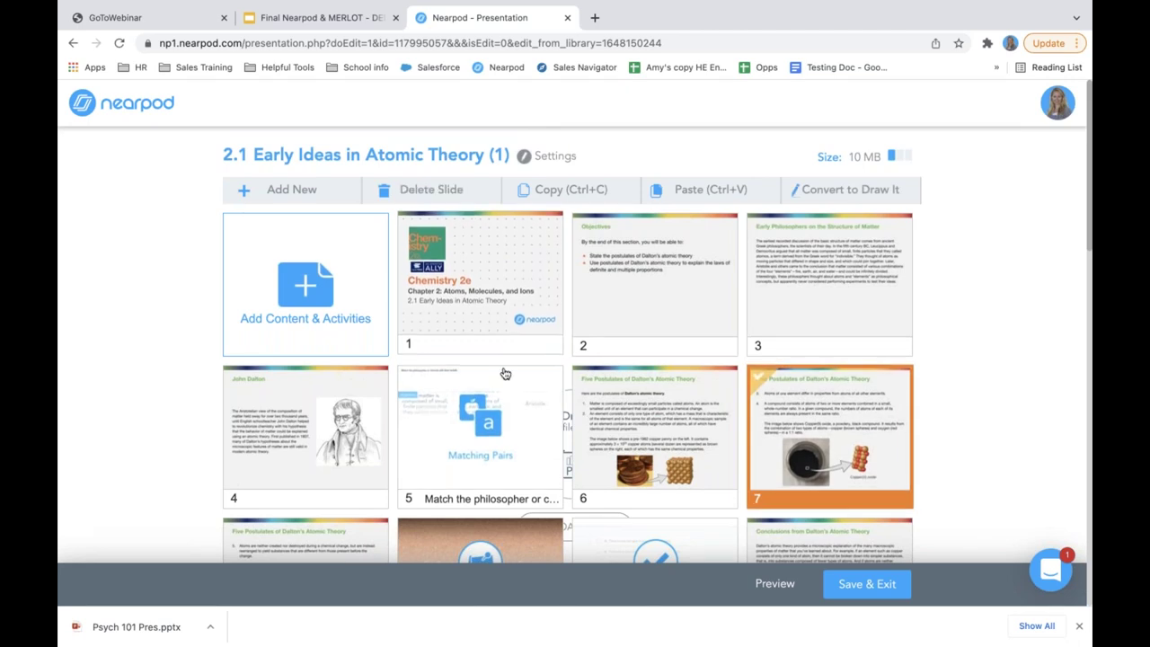
pyautogui.scroll(-3, 505, 373)
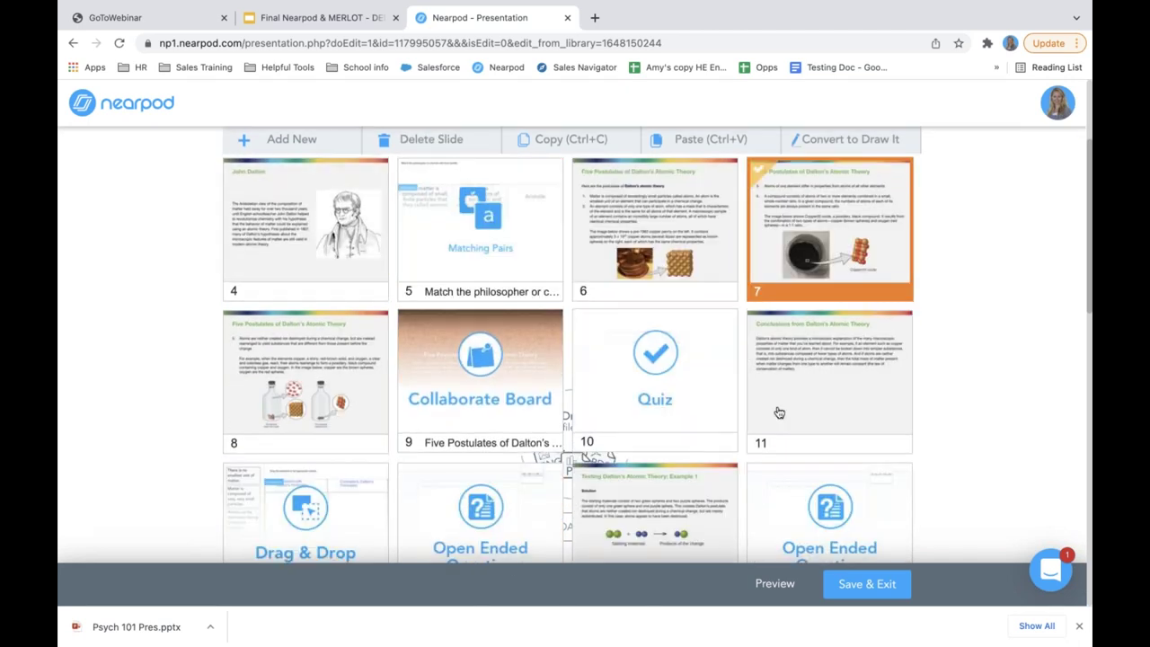
pyautogui.click(827, 389)
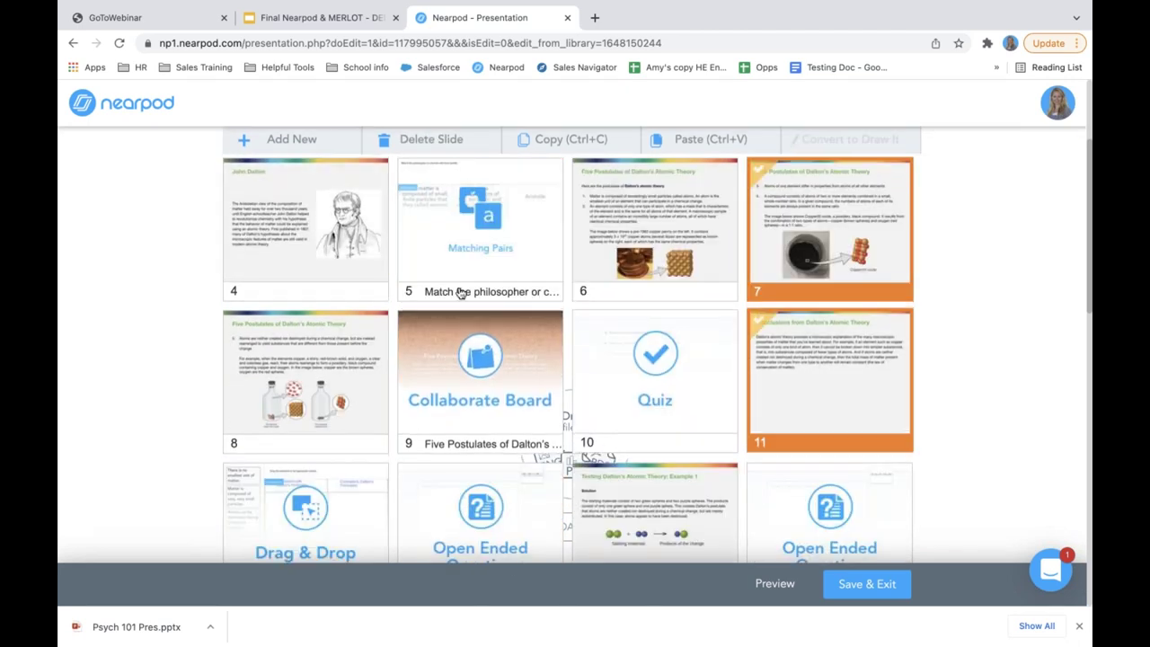
pyautogui.click(422, 141)
pyautogui.click(613, 258)
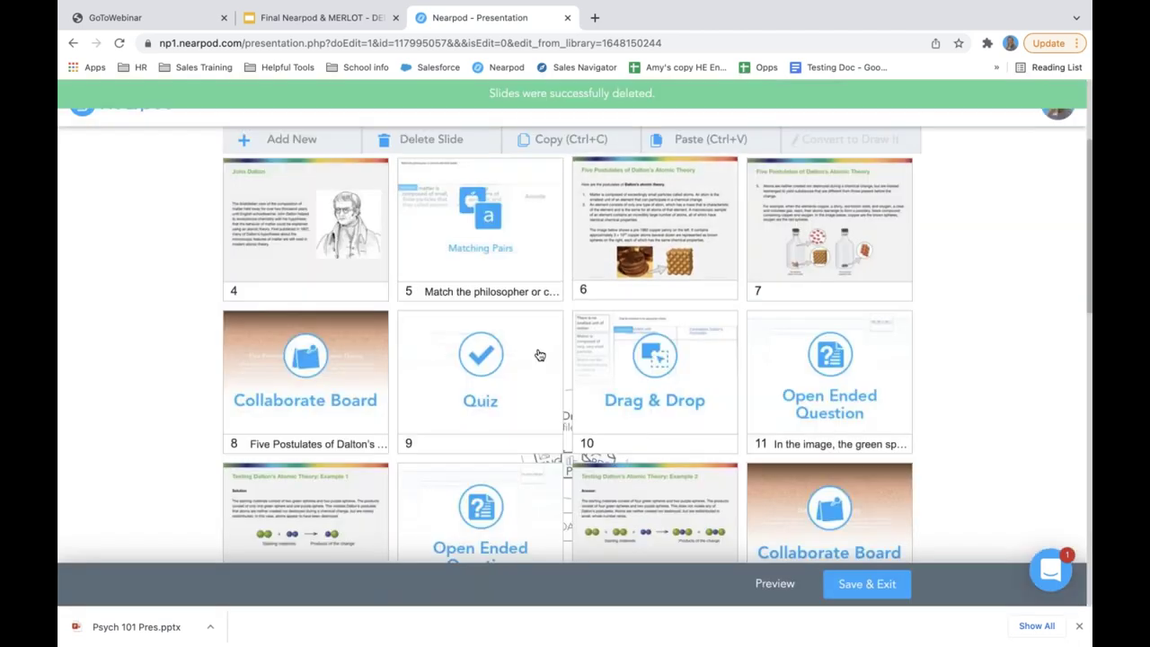
# Open the choices for adding content and activities to the duplicated chemistry lesson
pyautogui.scroll(3, 507, 341)
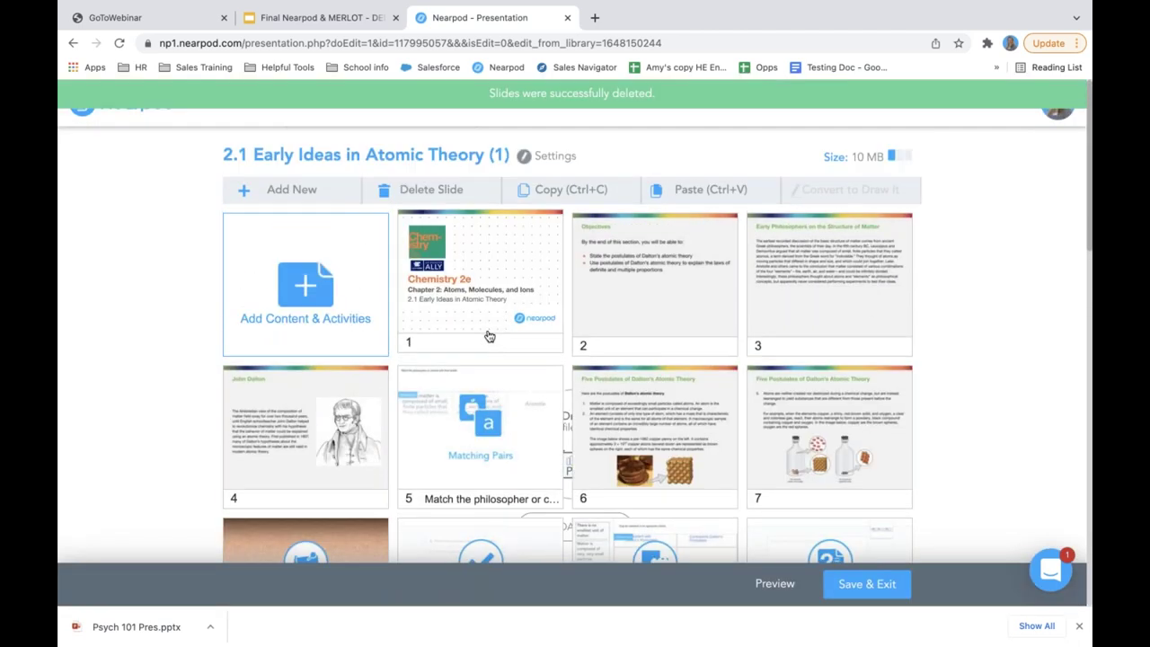
pyautogui.click(306, 286)
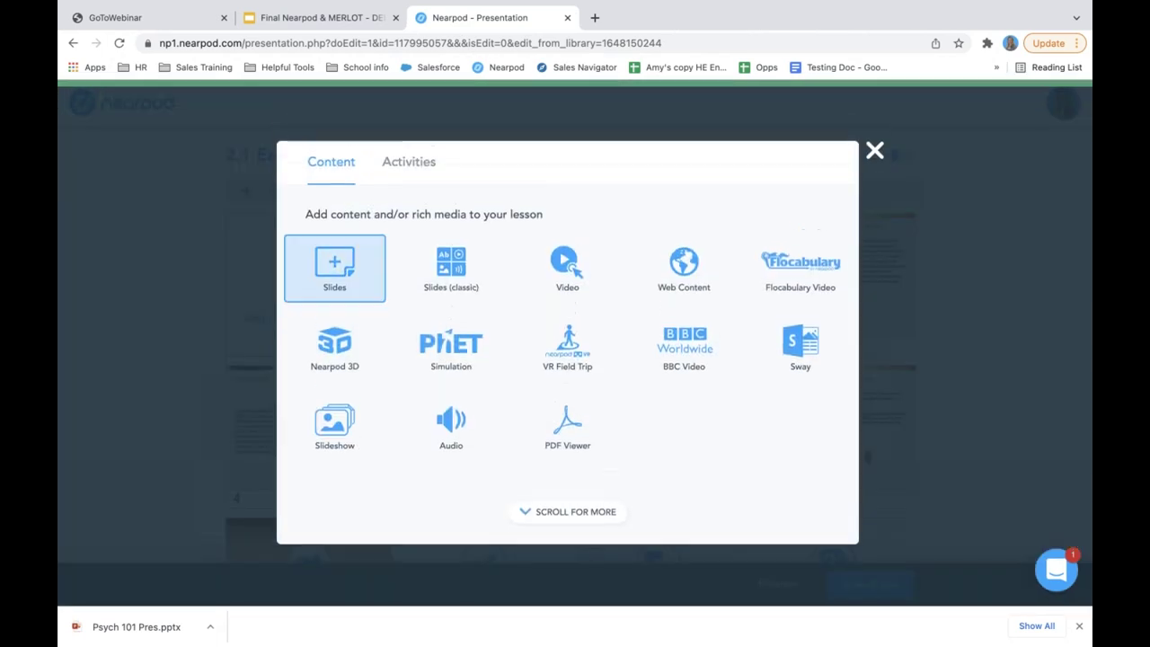
pyautogui.click(304, 288)
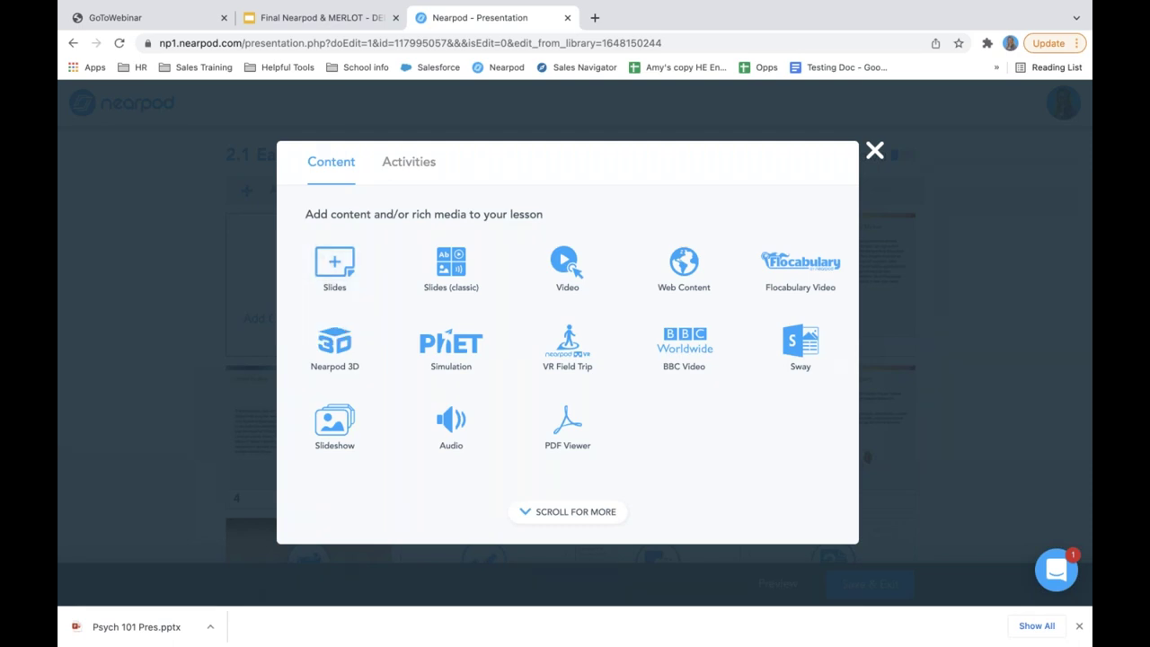
# Open merlot.org in a new browser tab and log in with the saved account, dismissing the Okta sign-in prompt
pyautogui.click(593, 18)
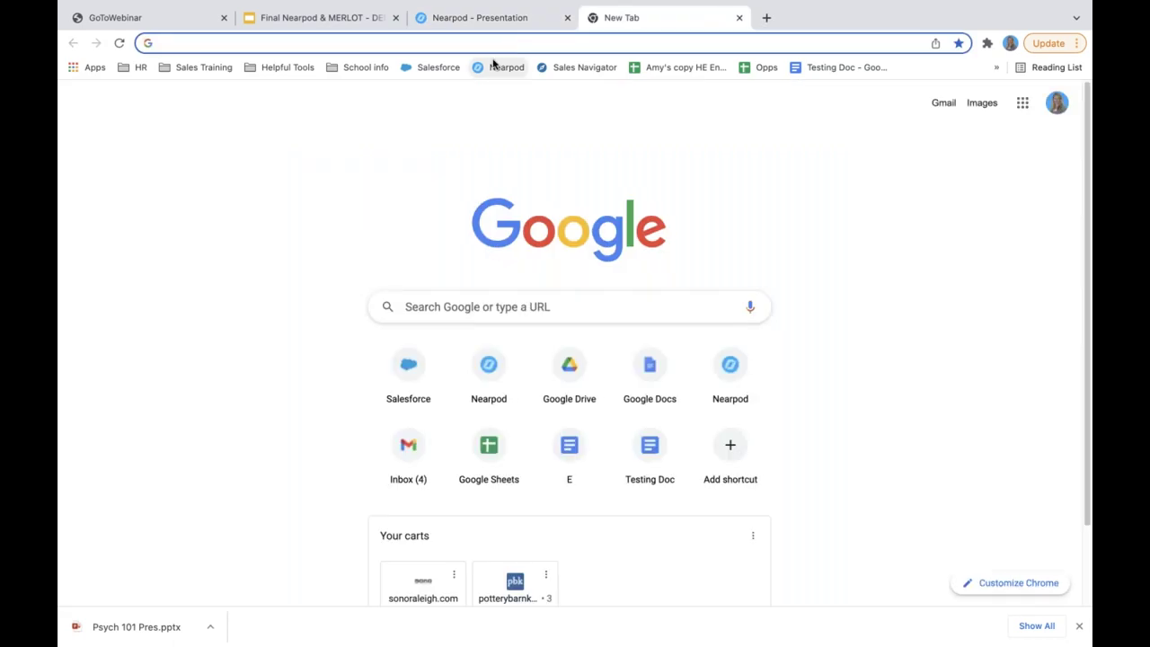
pyautogui.write('merlot.org')
pyautogui.press('Return')
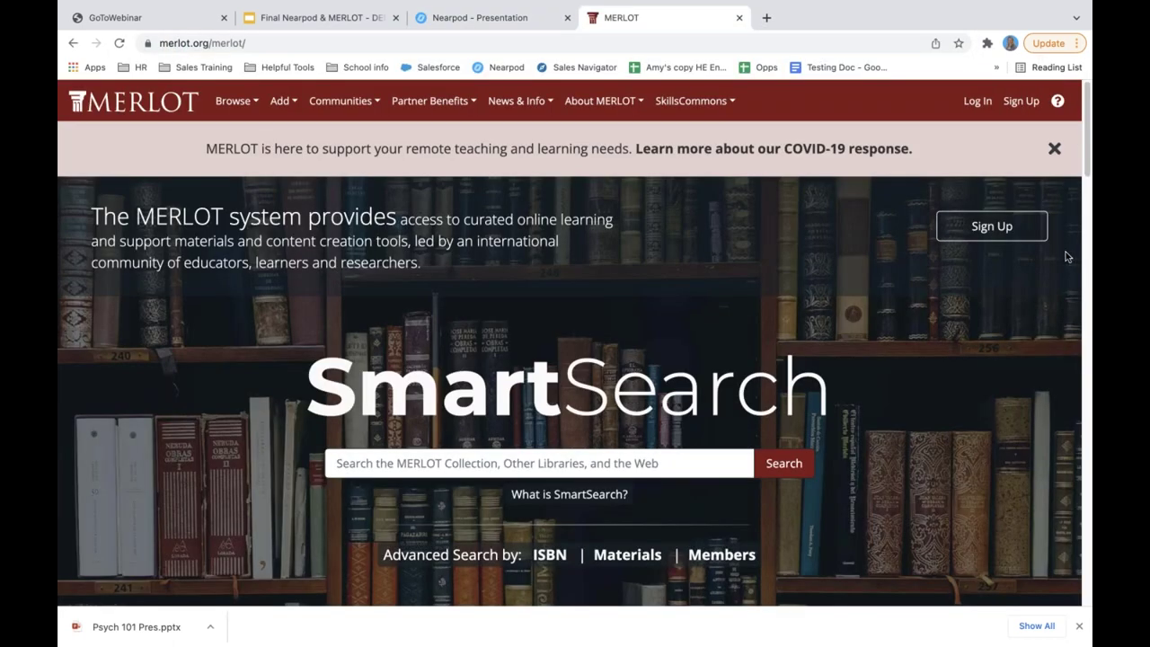
pyautogui.click(976, 100)
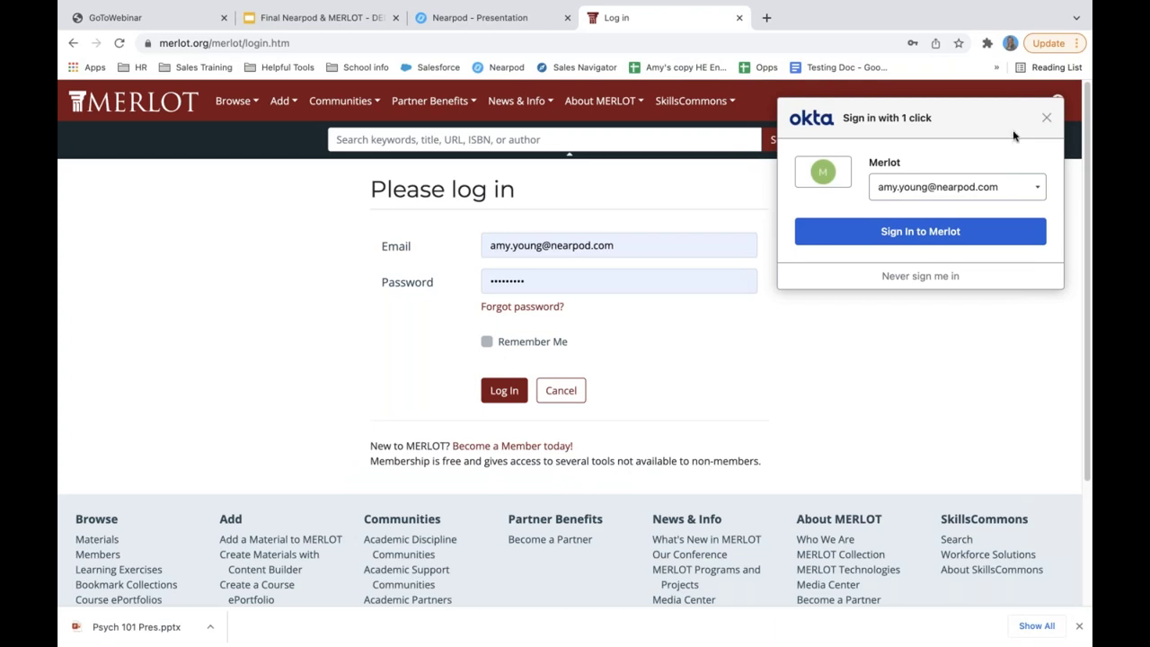
pyautogui.click(1045, 123)
pyautogui.click(499, 403)
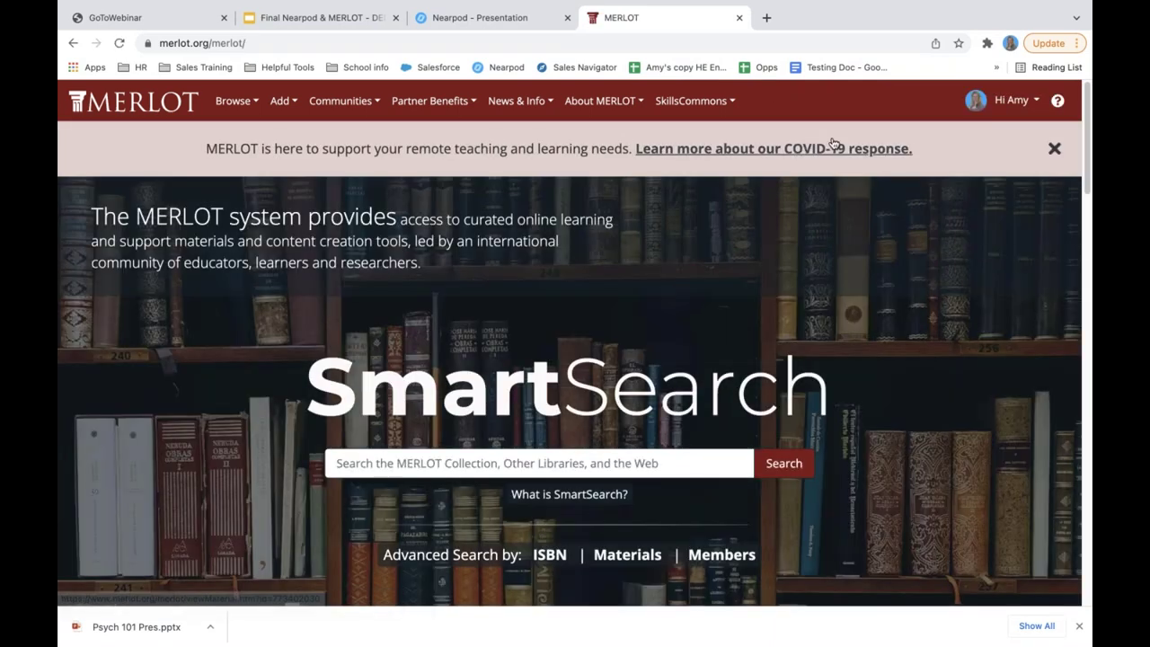
# Go to the account's bookmark collections in MERLOT and open the personal bookmark collection
pyautogui.click(994, 107)
pyautogui.click(954, 146)
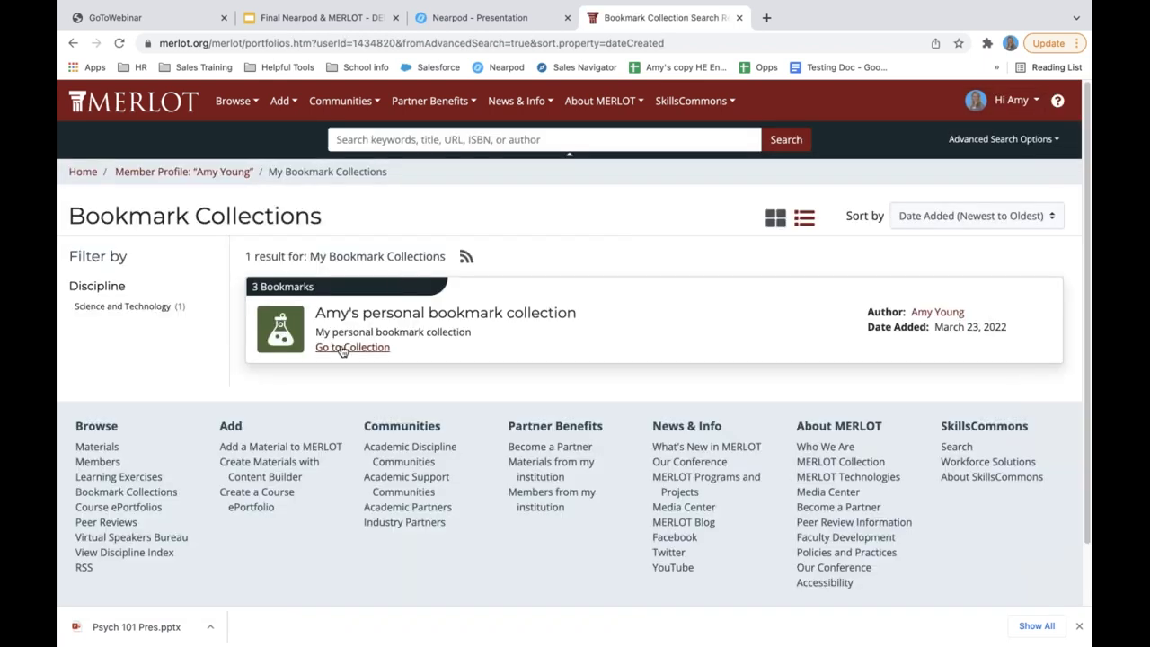
pyautogui.click(341, 349)
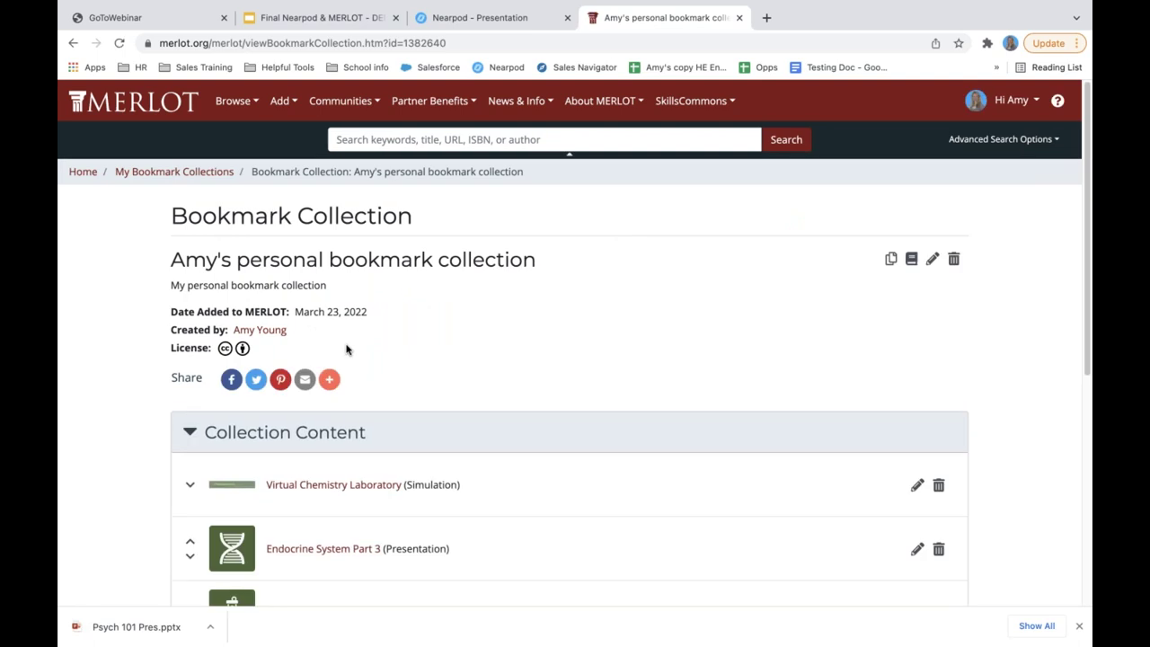
# Open the Endocrine System Part 3 material from the bookmark collection, go to its YouTube video, copy the video's link and pause playback
pyautogui.scroll(-2, 416, 358)
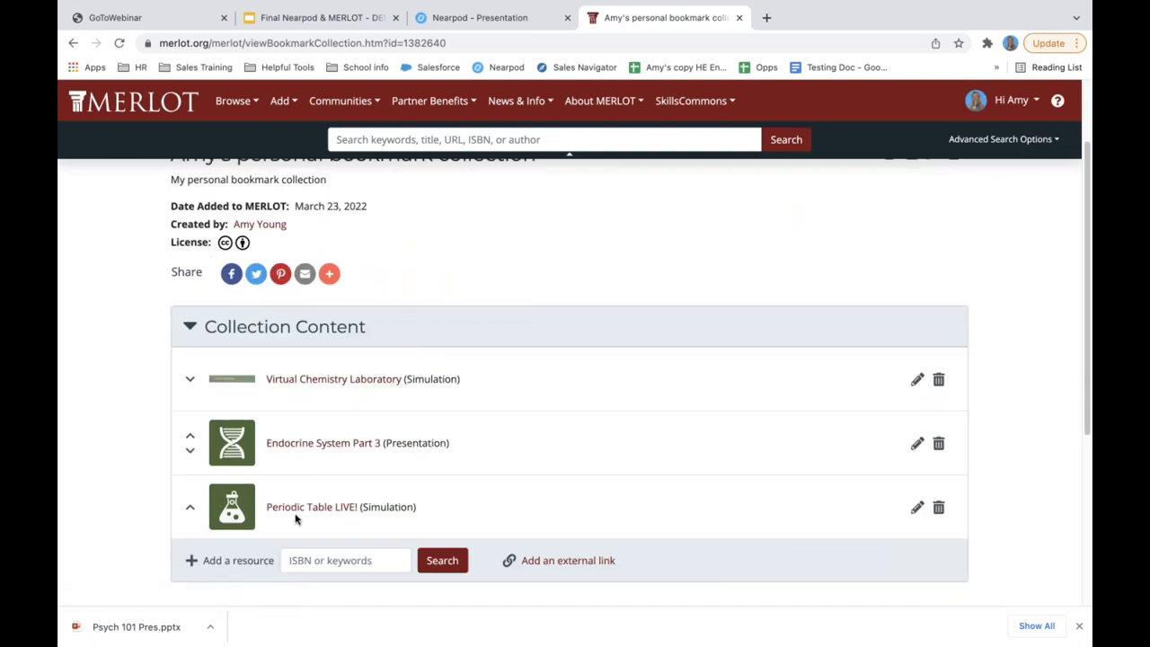
pyautogui.click(289, 444)
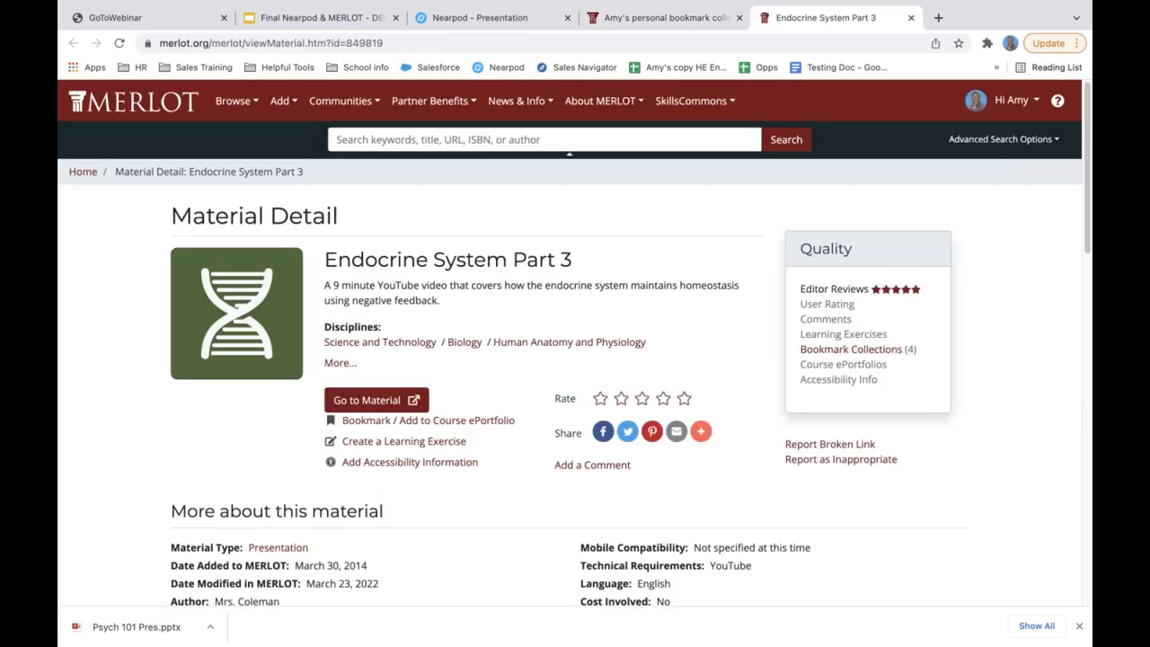
pyautogui.click(371, 400)
pyautogui.click(659, 232)
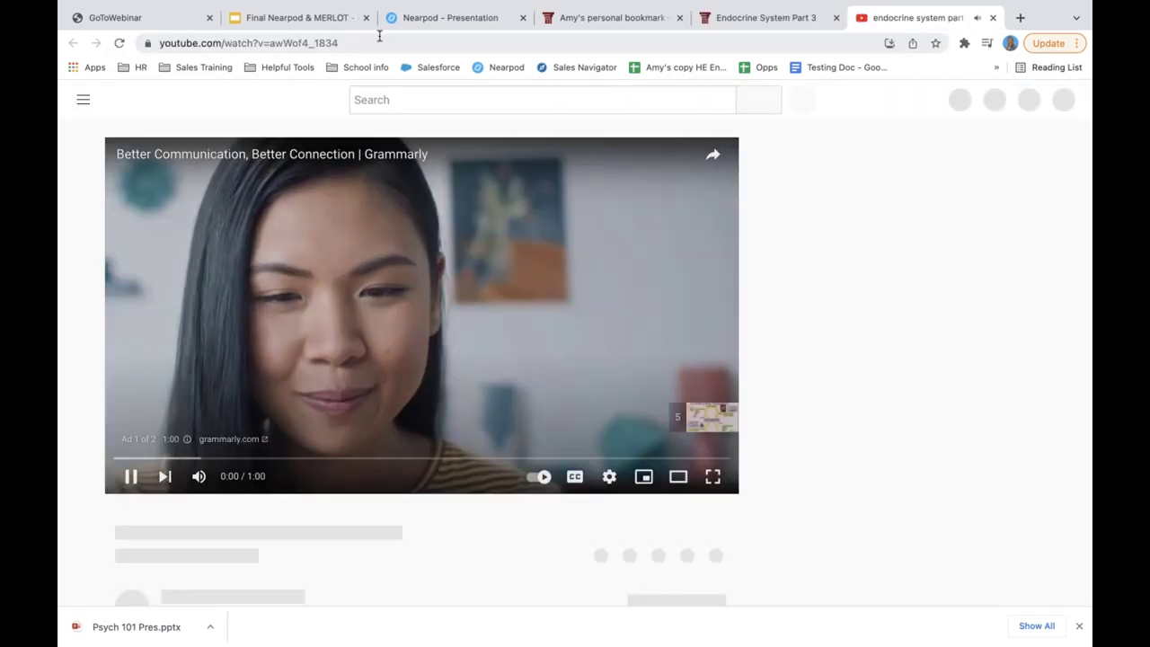
pyautogui.click(380, 38)
pyautogui.press('super+c')
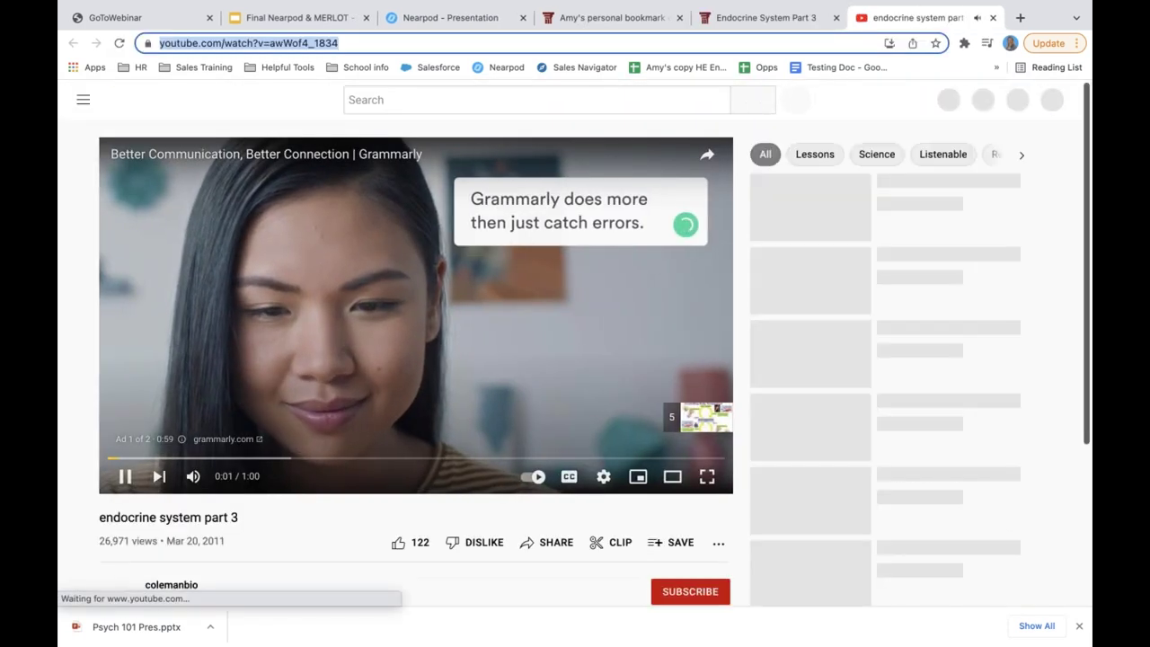
pyautogui.click(125, 476)
# Return to the Nearpod lesson and add the endocrine system part 3 YouTube video as video content using the copied link
pyautogui.click(447, 18)
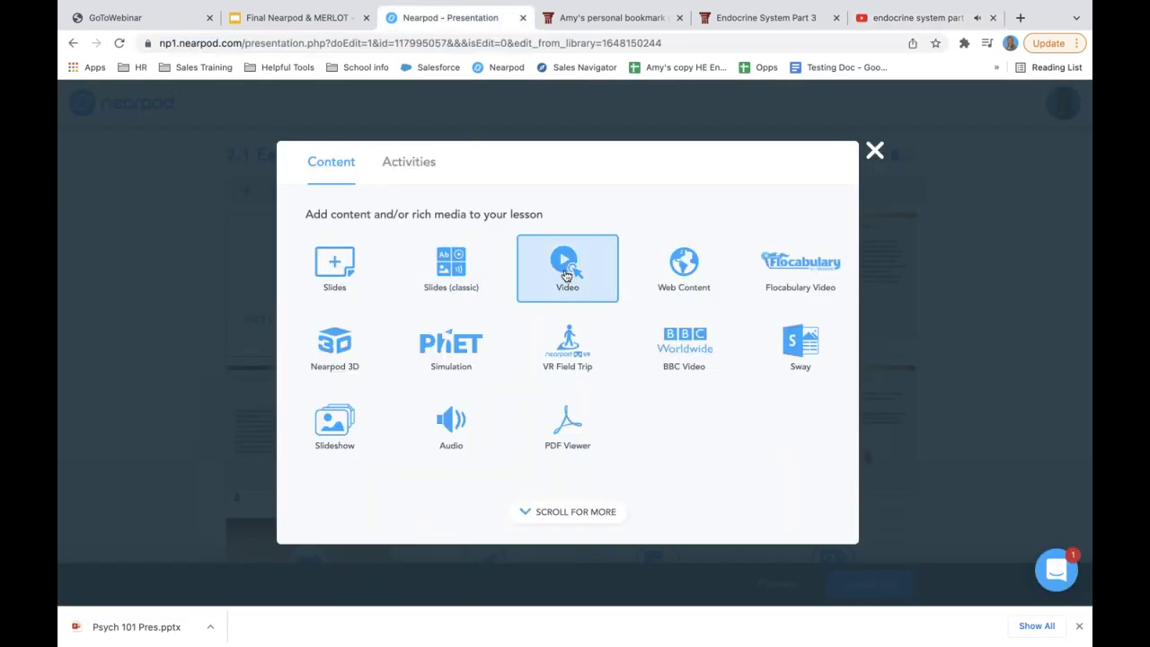
pyautogui.click(567, 274)
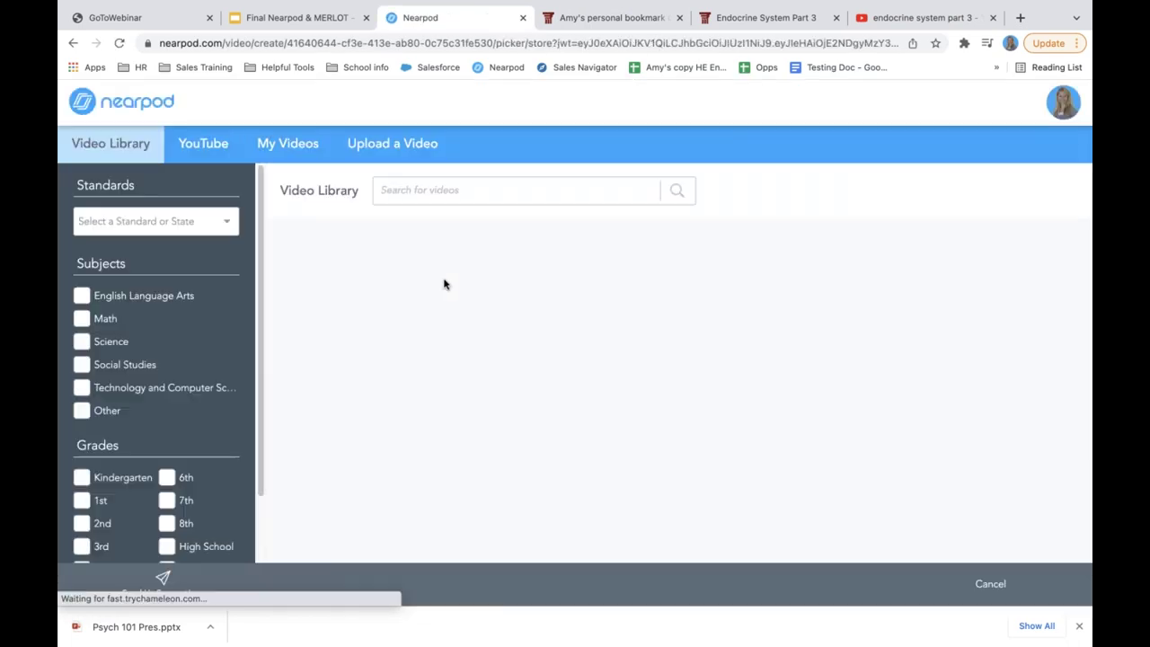
pyautogui.click(216, 149)
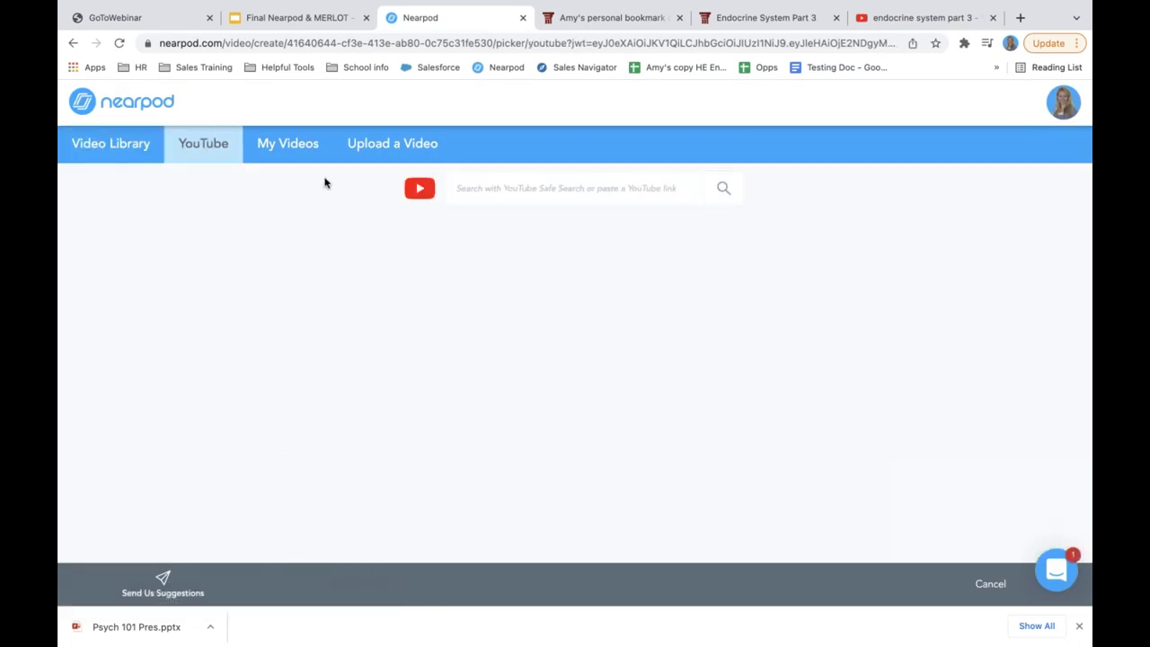
pyautogui.press('super+v')
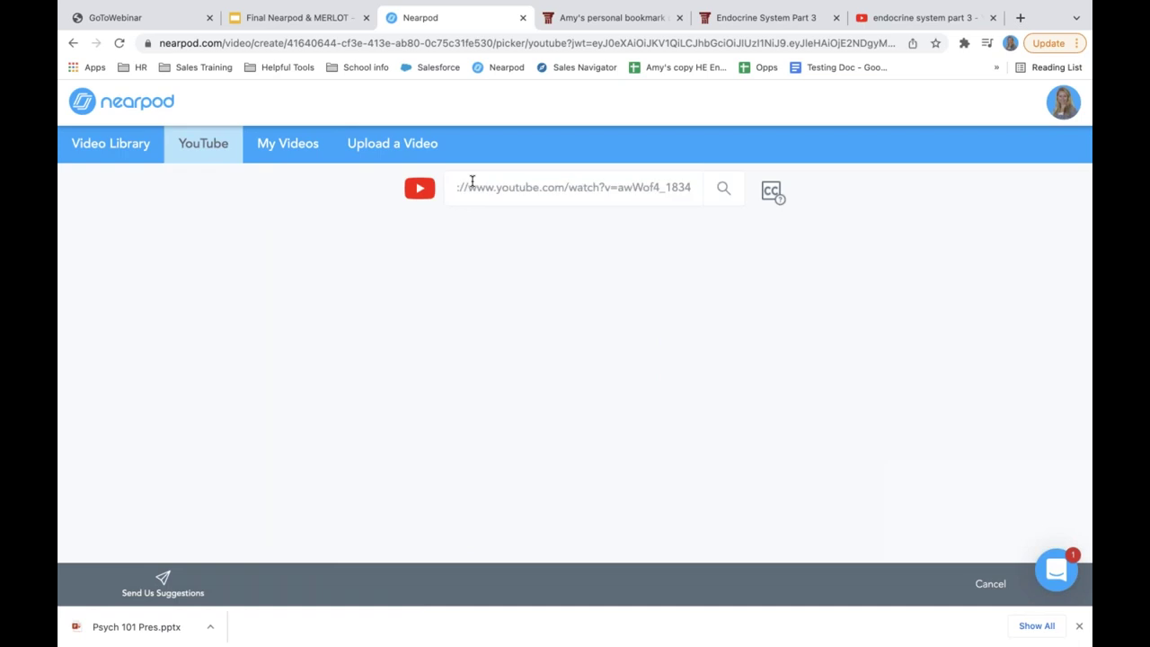
pyautogui.press('Return')
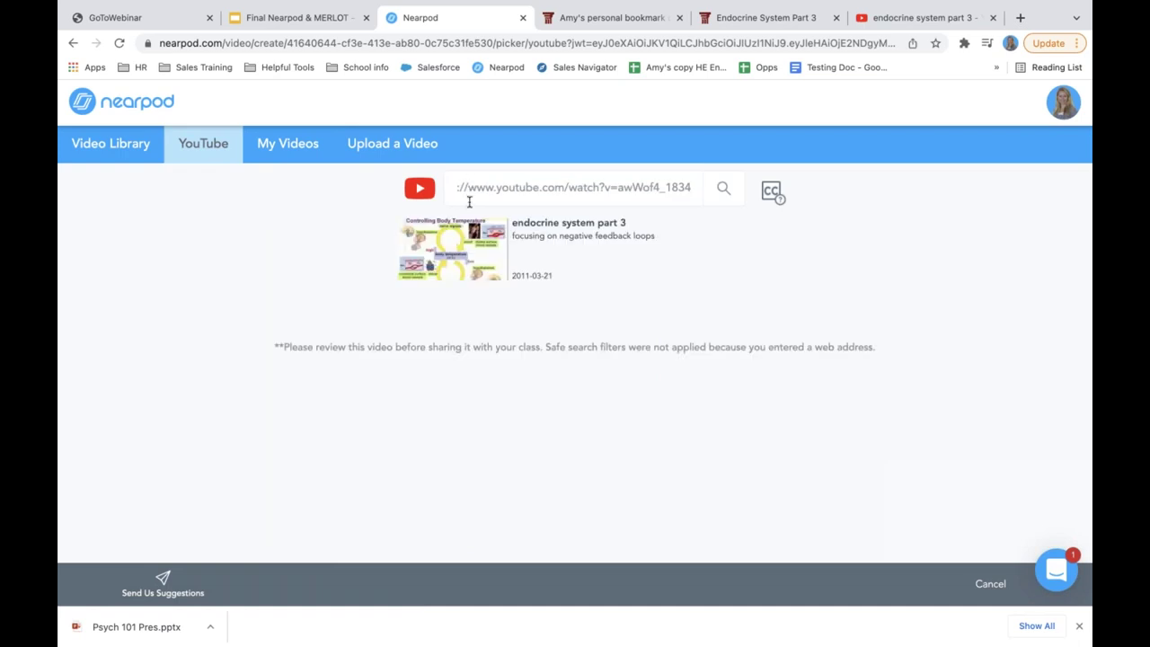
pyautogui.click(454, 256)
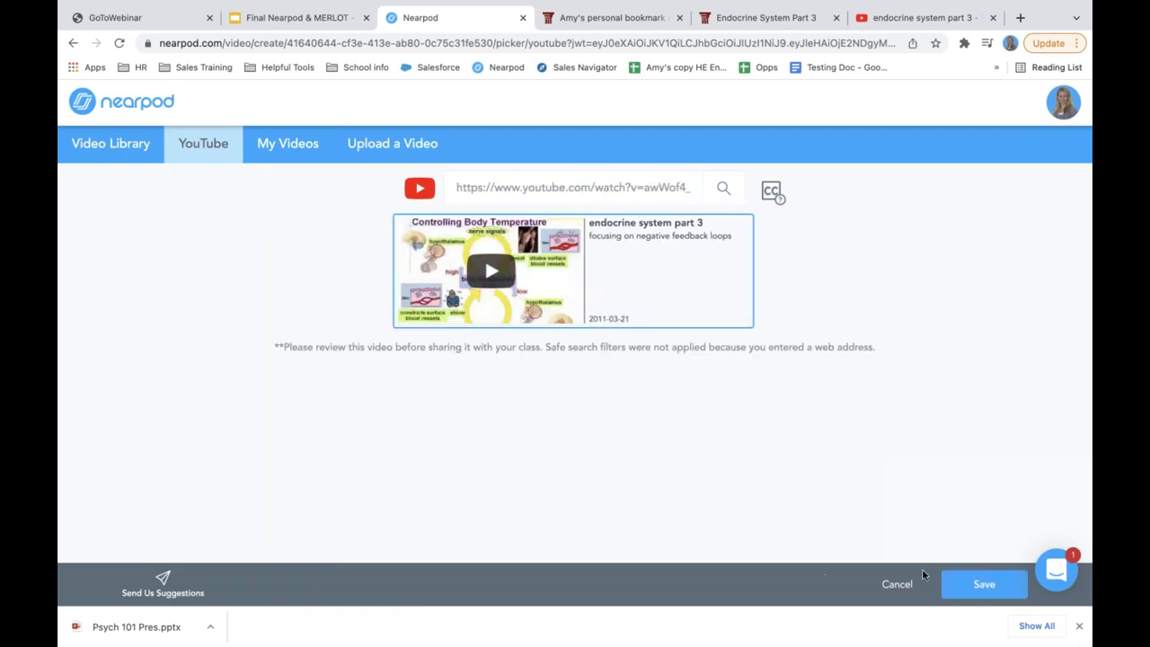
pyautogui.click(953, 584)
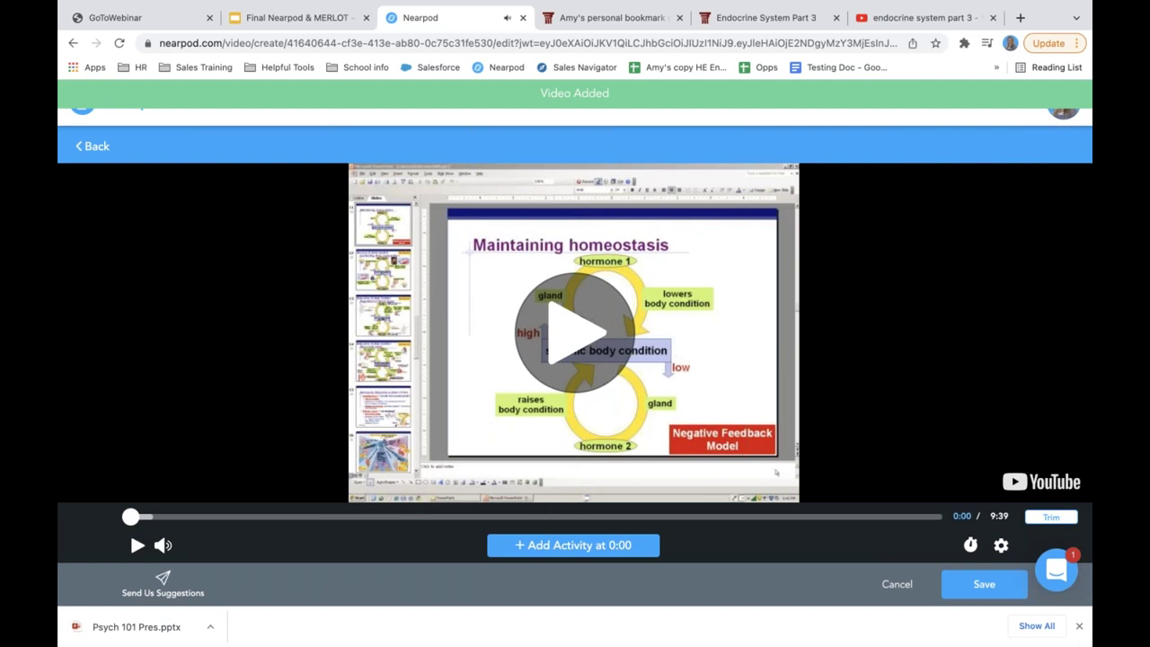
# Add a multiple choice question at 0:00 of the video asking "Does the body use hormones to maintain homeostasis?"
pyautogui.click(551, 541)
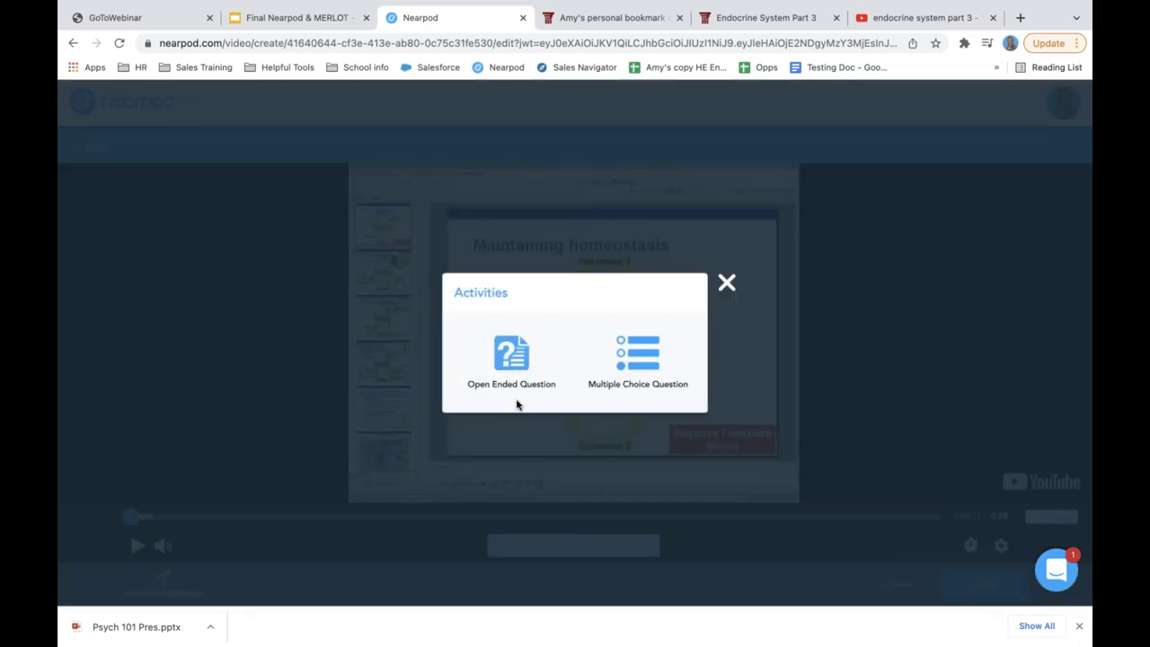
pyautogui.click(622, 361)
pyautogui.click(185, 196)
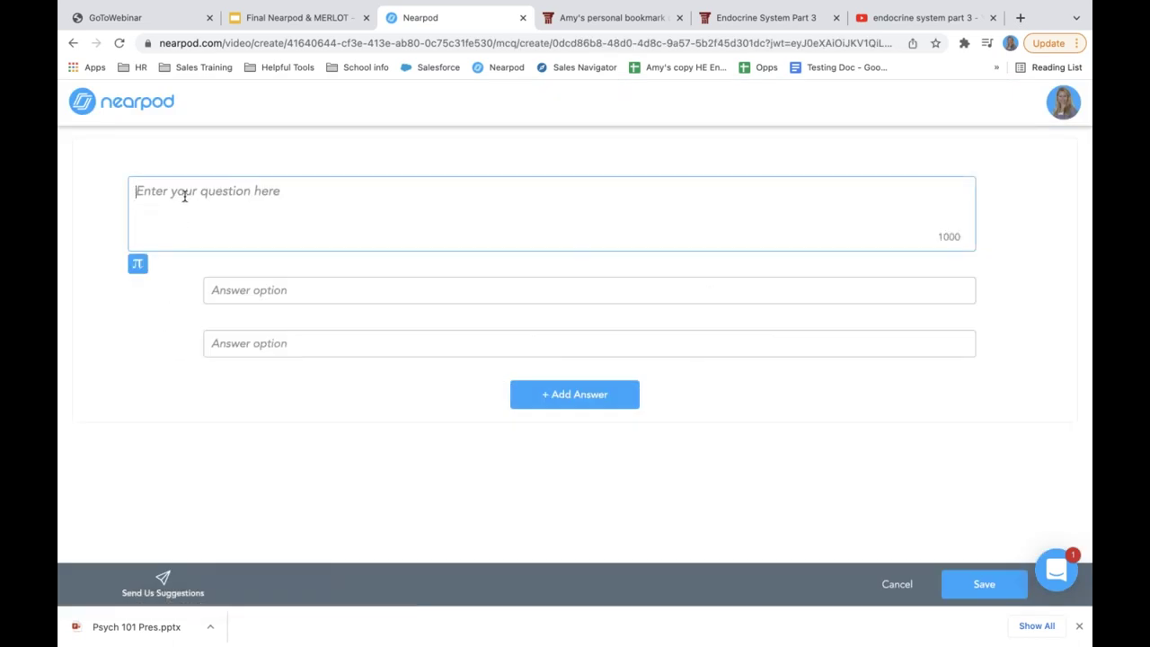
pyautogui.write('D')
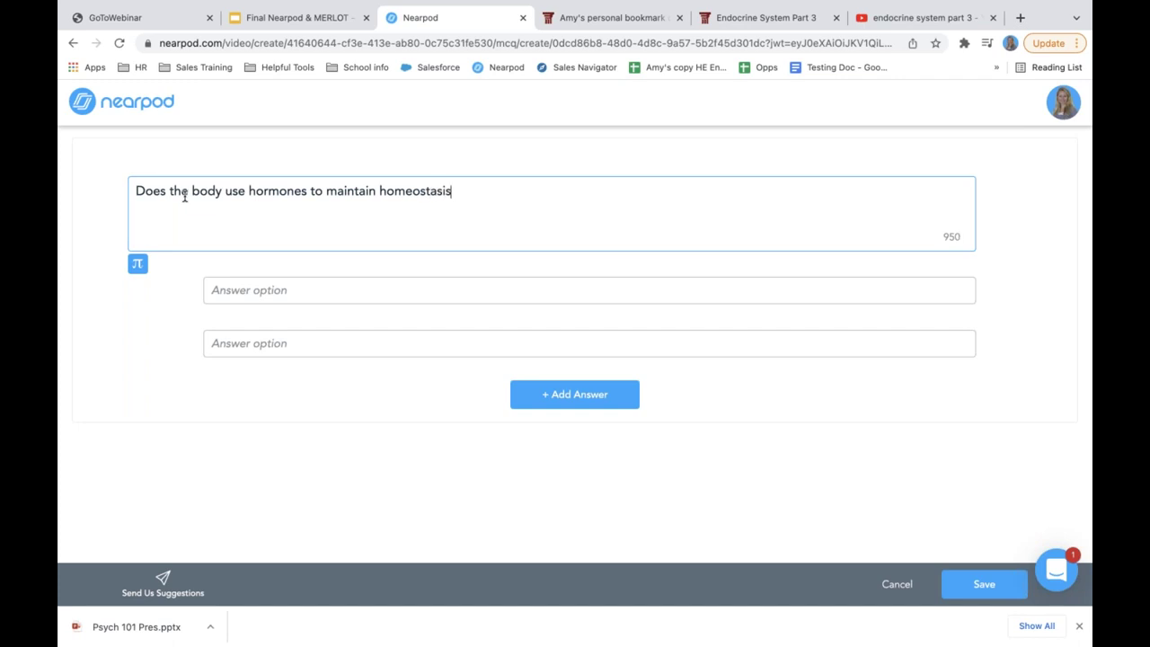
# Enter the answer options "yes" and "no", mark "no" as correct and save the question
pyautogui.click(230, 292)
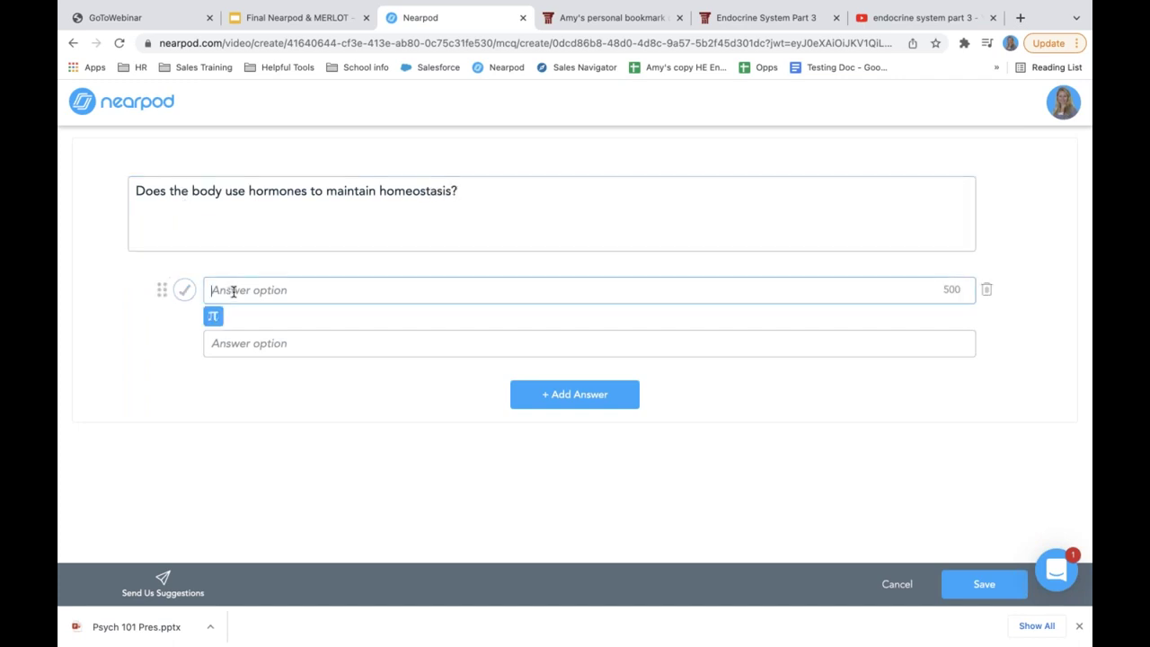
pyautogui.click(269, 347)
pyautogui.write('no')
pyautogui.click(185, 354)
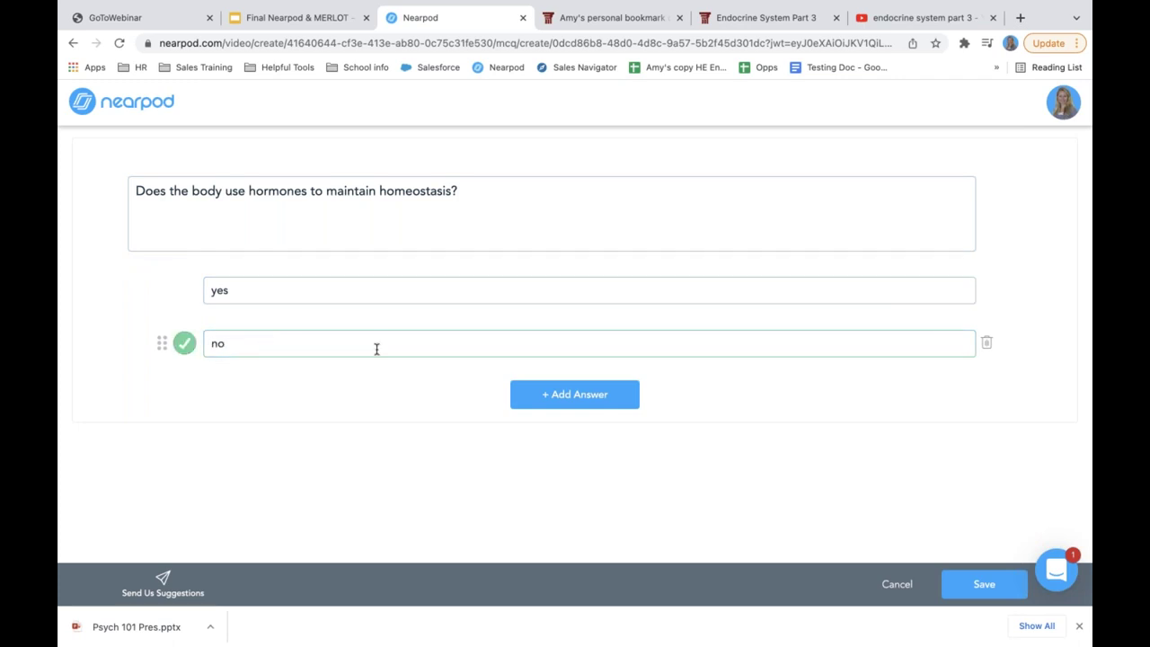
pyautogui.click(958, 586)
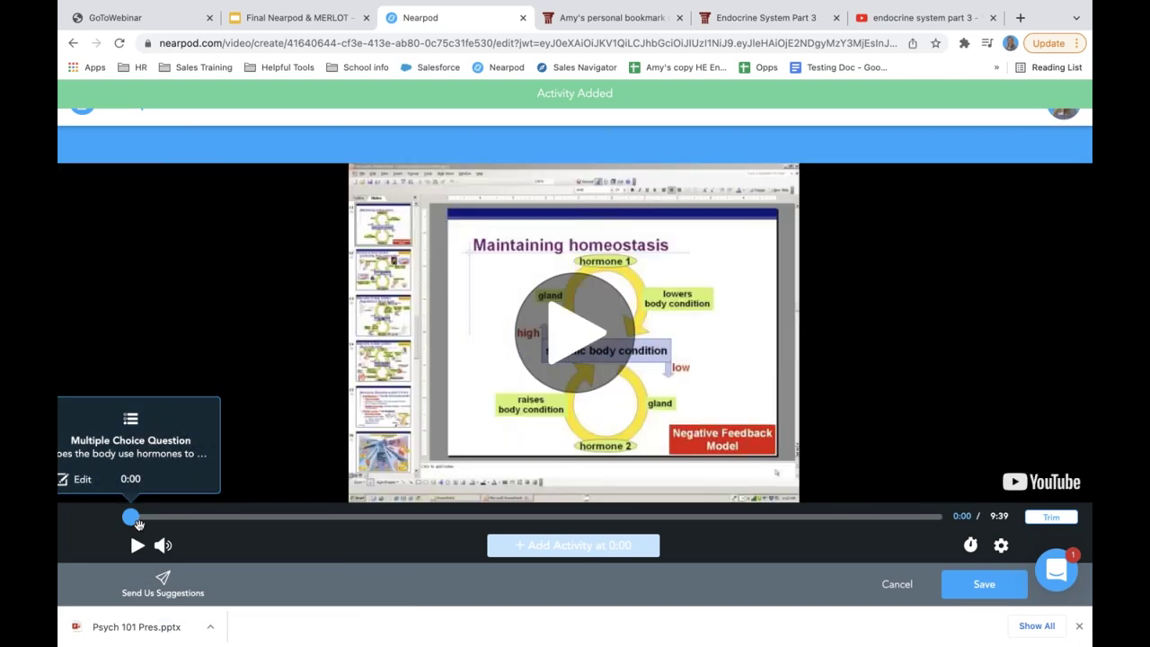
# Move the video's playhead to 0:36, save the video to the lesson and place it just before the "Testing Dalton's Atomic Theory: Example 2" slide
pyautogui.moveTo(138, 524); pyautogui.dragTo(187, 524)
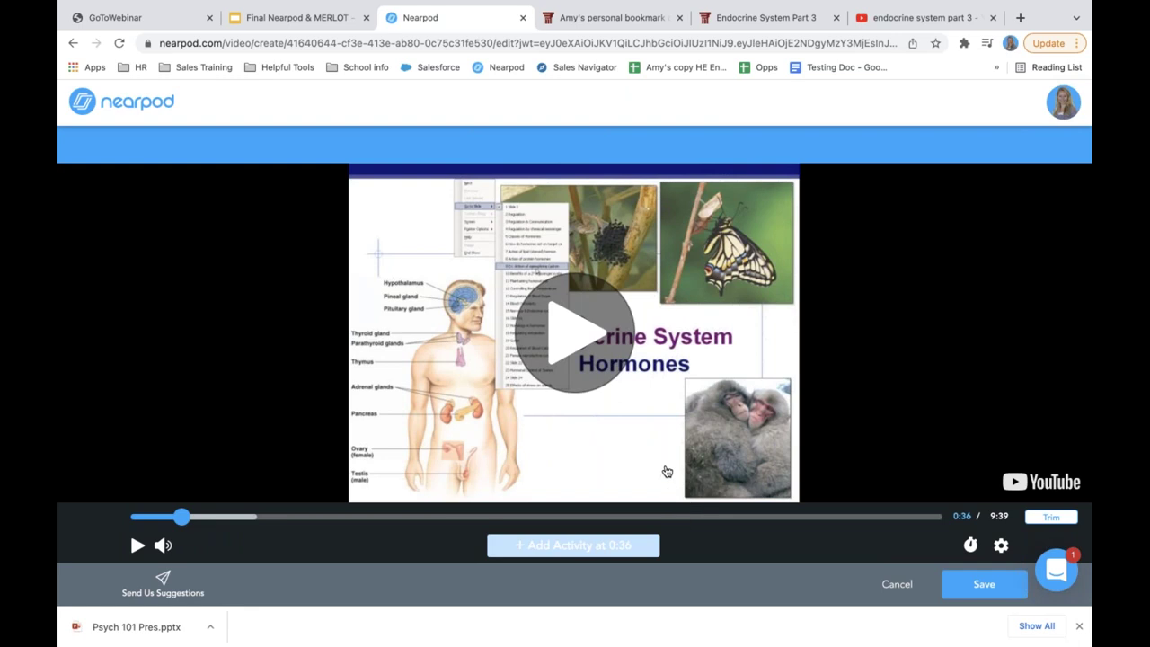
pyautogui.click(950, 585)
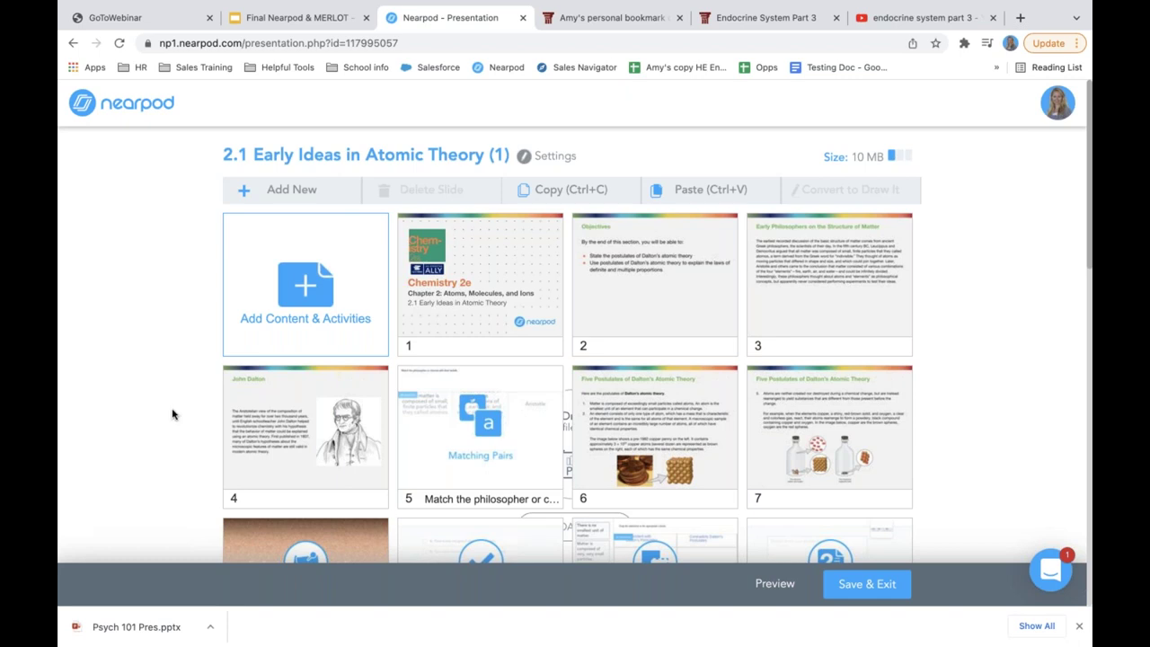
pyautogui.scroll(-10, 157, 403)
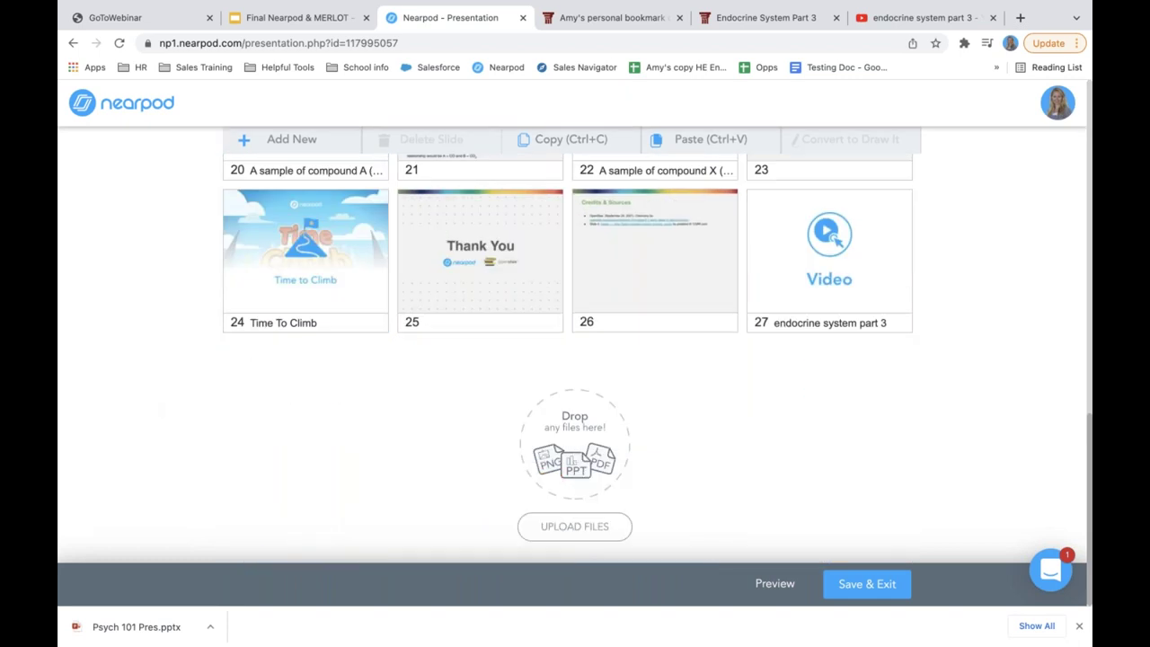
pyautogui.moveTo(882, 256); pyautogui.dragTo(633, 268)
pyautogui.scroll(3, 632, 267)
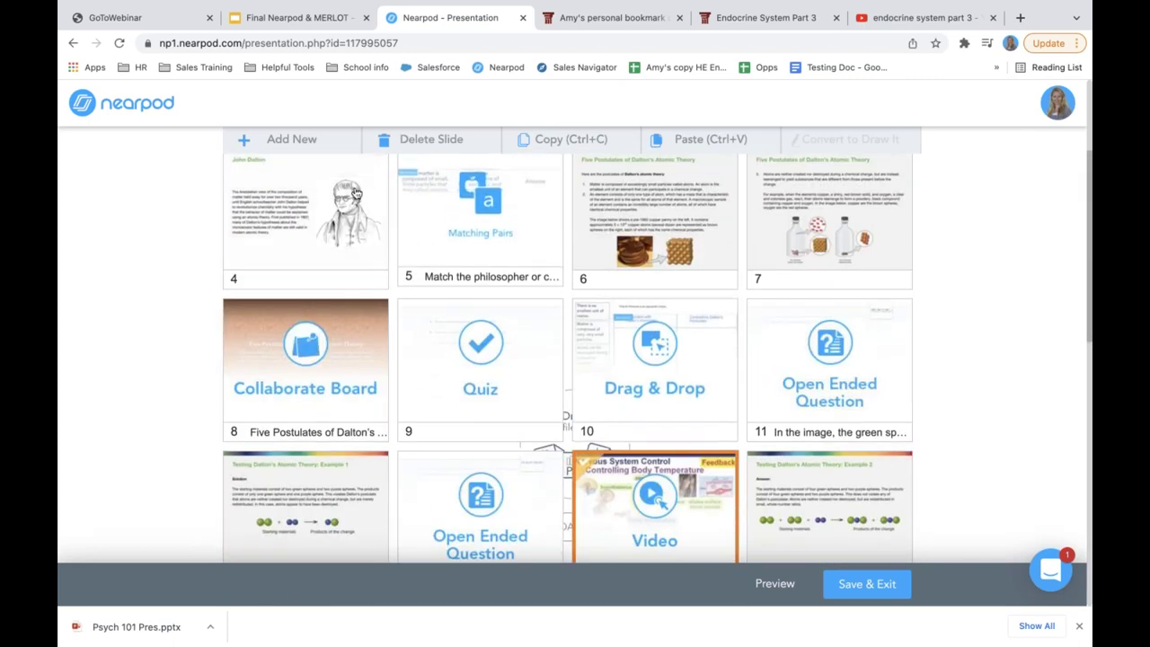
# Add the PhET simulation Acid-Base Solutions: My Solutions from the Science: High School category to the lesson
pyautogui.scroll(3, 420, 246)
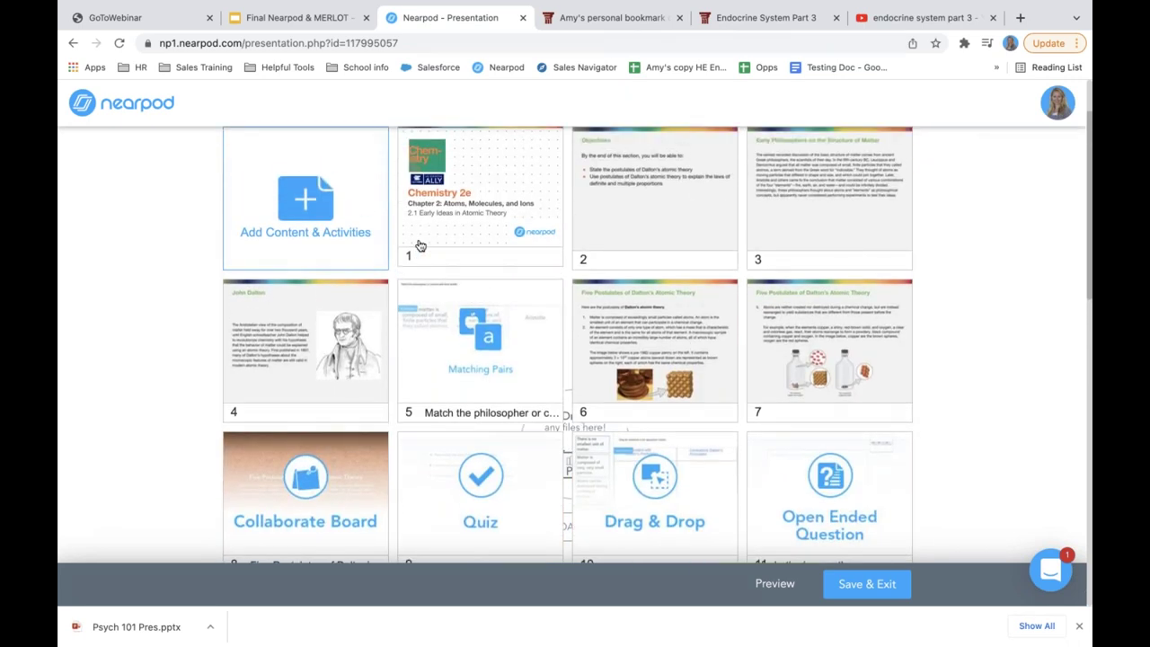
pyautogui.click(303, 220)
pyautogui.click(434, 349)
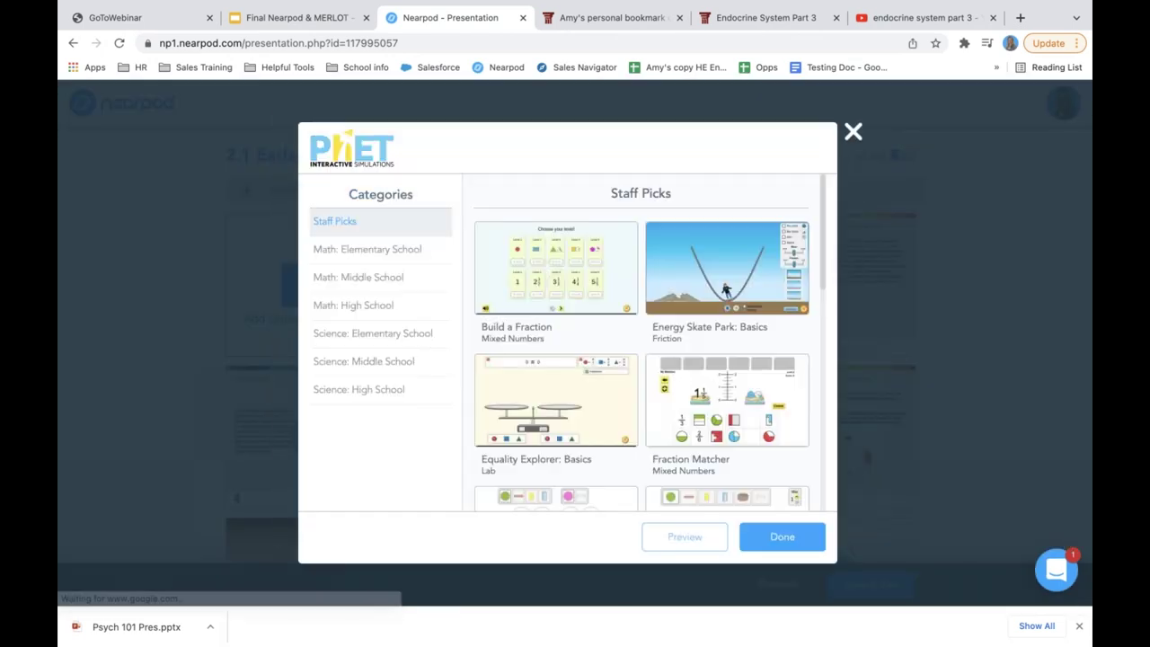
pyautogui.click(381, 390)
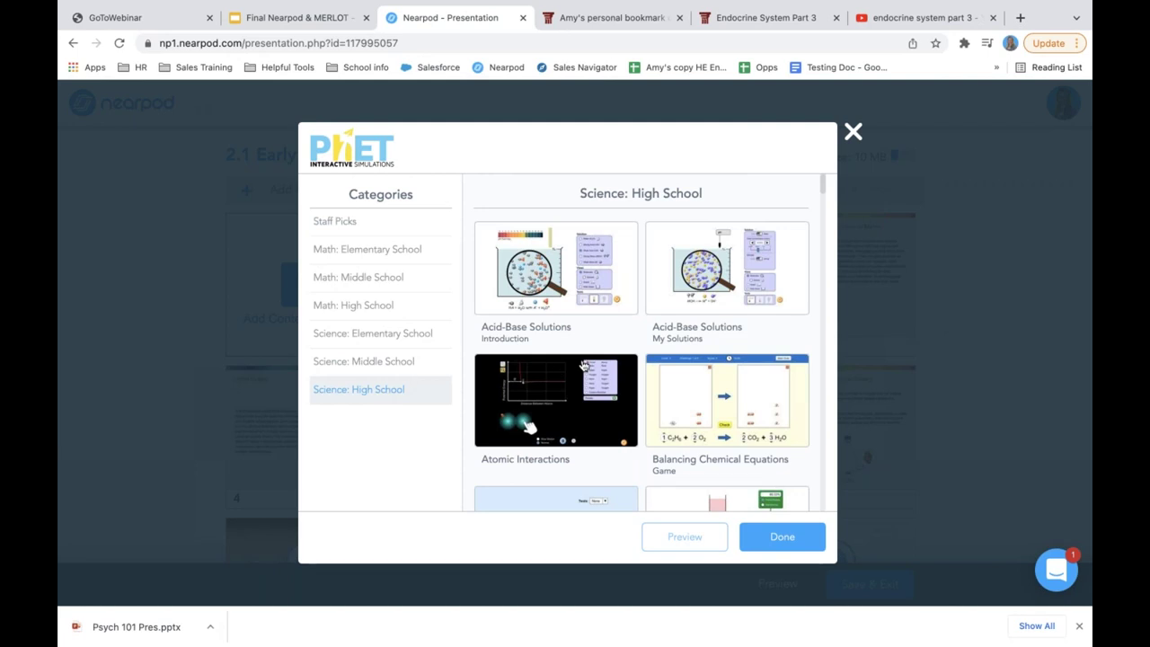
pyautogui.click(678, 286)
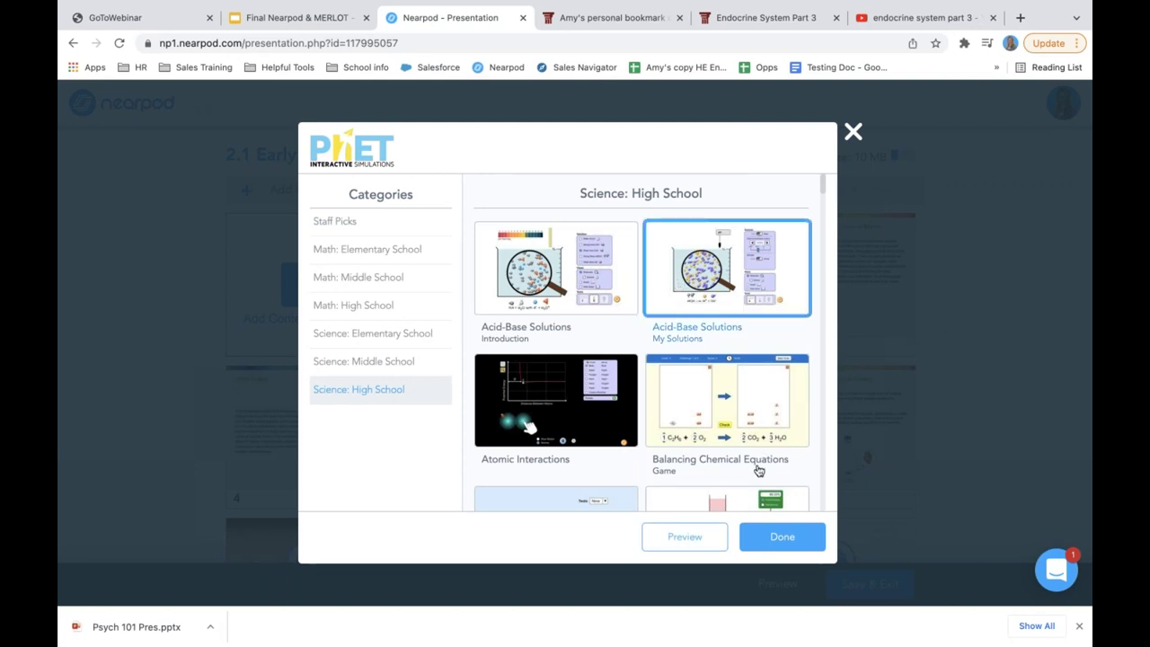
pyautogui.click(779, 536)
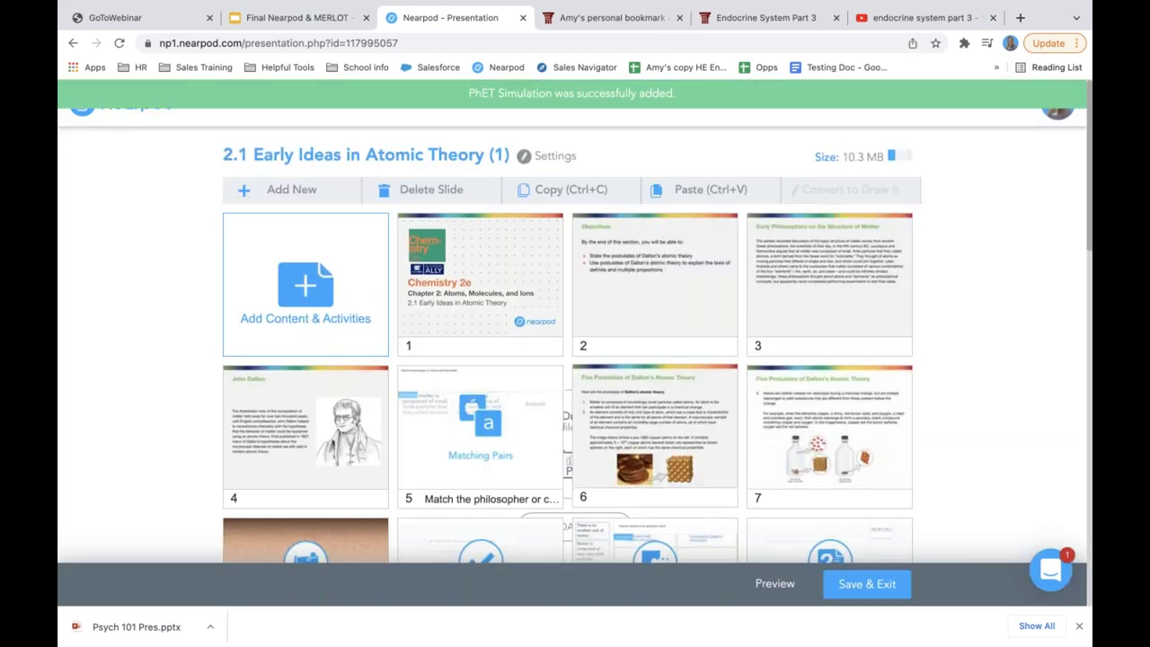
# Try out the added Acid-Base Solutions simulation with the pH probe and light bulb tester, a stronger acid, and concentrations of 0.353 and 0.002 mol/L
pyautogui.click(279, 261)
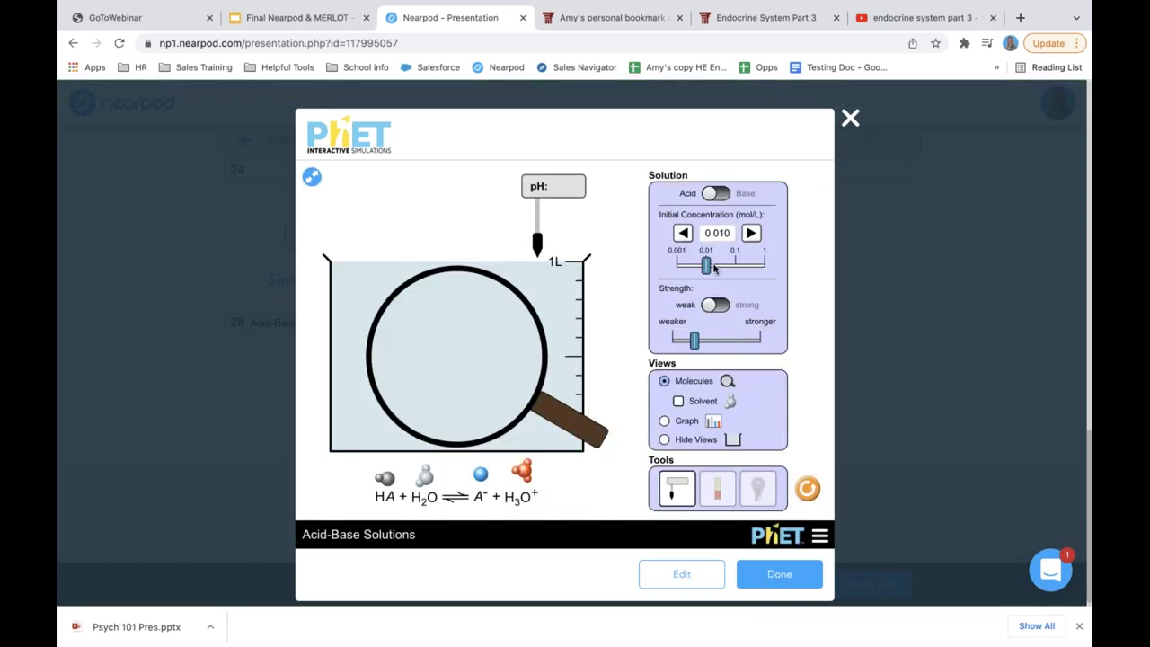
pyautogui.moveTo(705, 263); pyautogui.dragTo(749, 271)
pyautogui.moveTo(549, 209); pyautogui.dragTo(545, 240)
pyautogui.moveTo(694, 340); pyautogui.dragTo(731, 340)
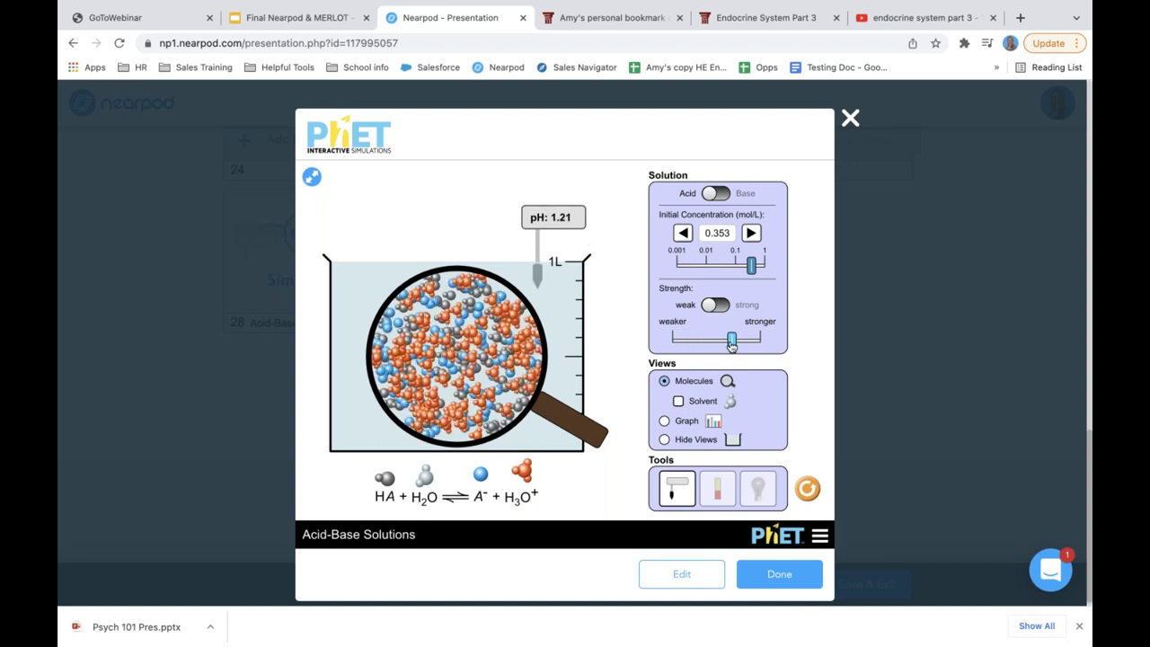
pyautogui.click(758, 488)
pyautogui.moveTo(545, 224); pyautogui.dragTo(542, 267)
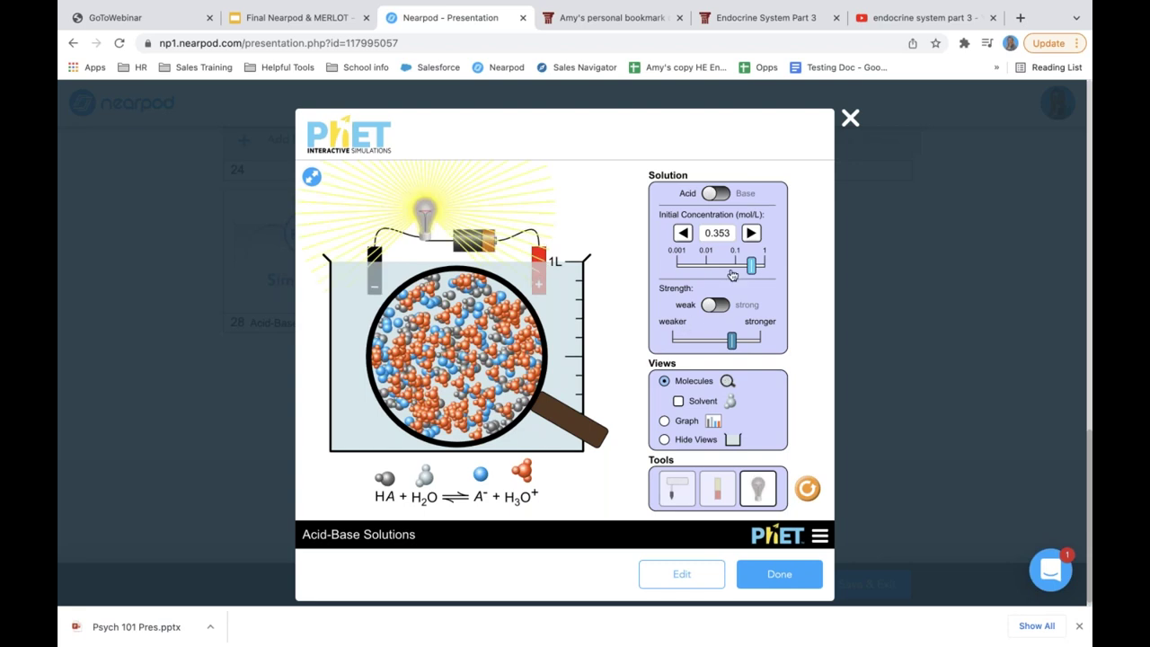
pyautogui.moveTo(733, 274); pyautogui.dragTo(683, 277)
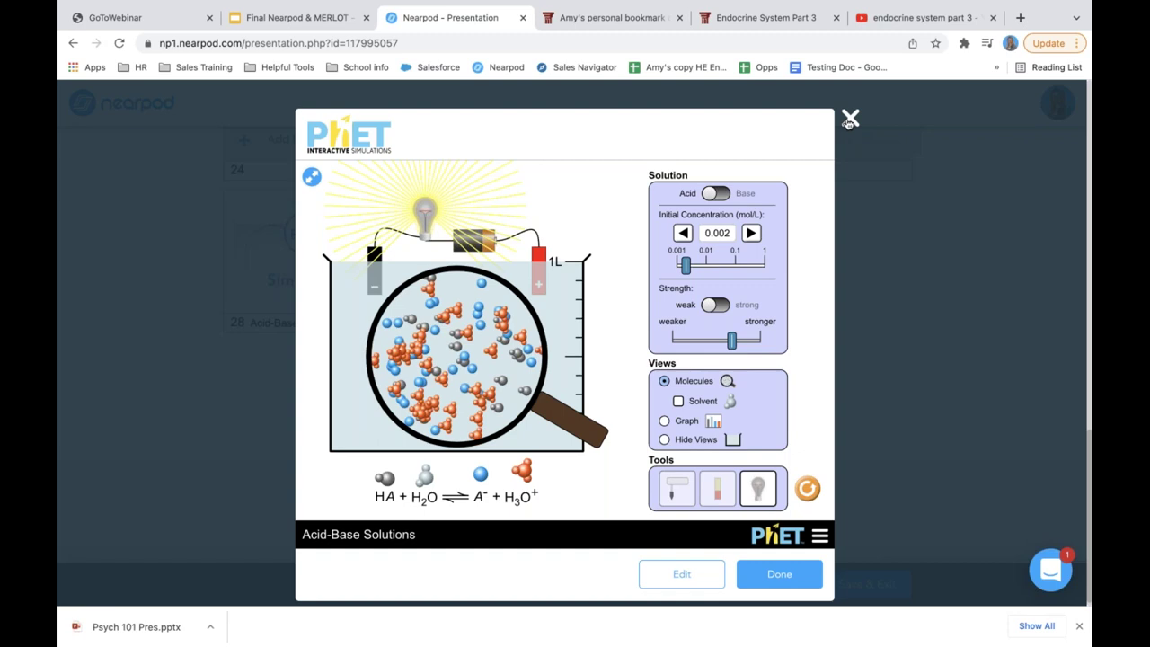
pyautogui.click(775, 571)
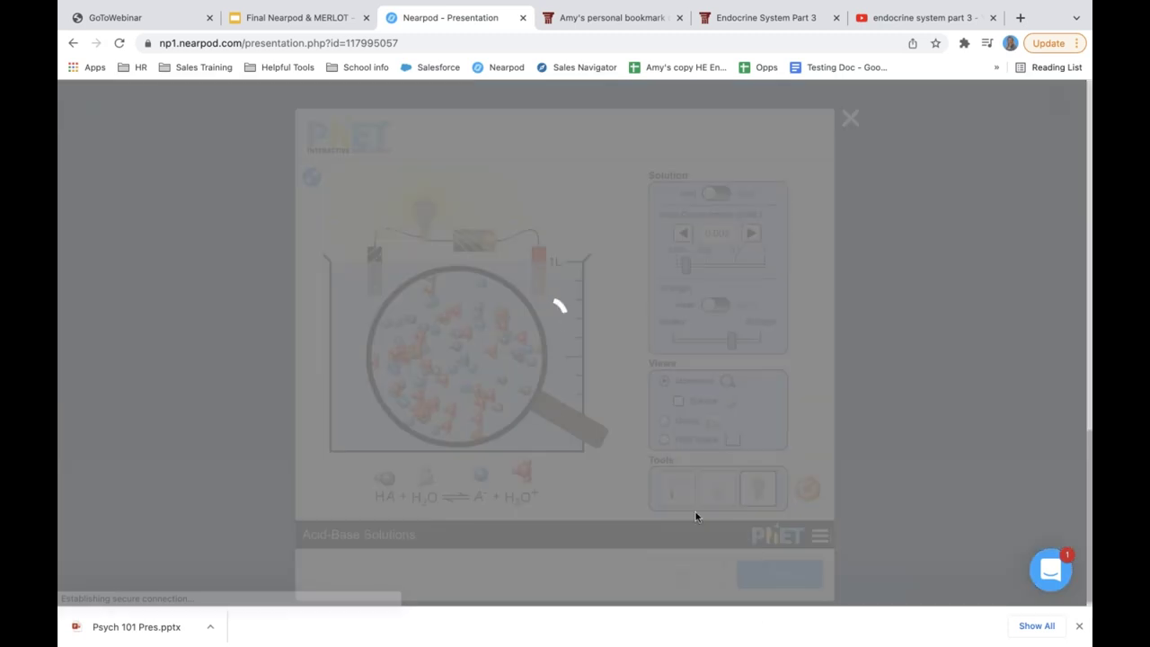
# Leave the lesson editor for the My Lessons library and open the Higher Ed Lessons folder
pyautogui.scroll(5, 367, 300)
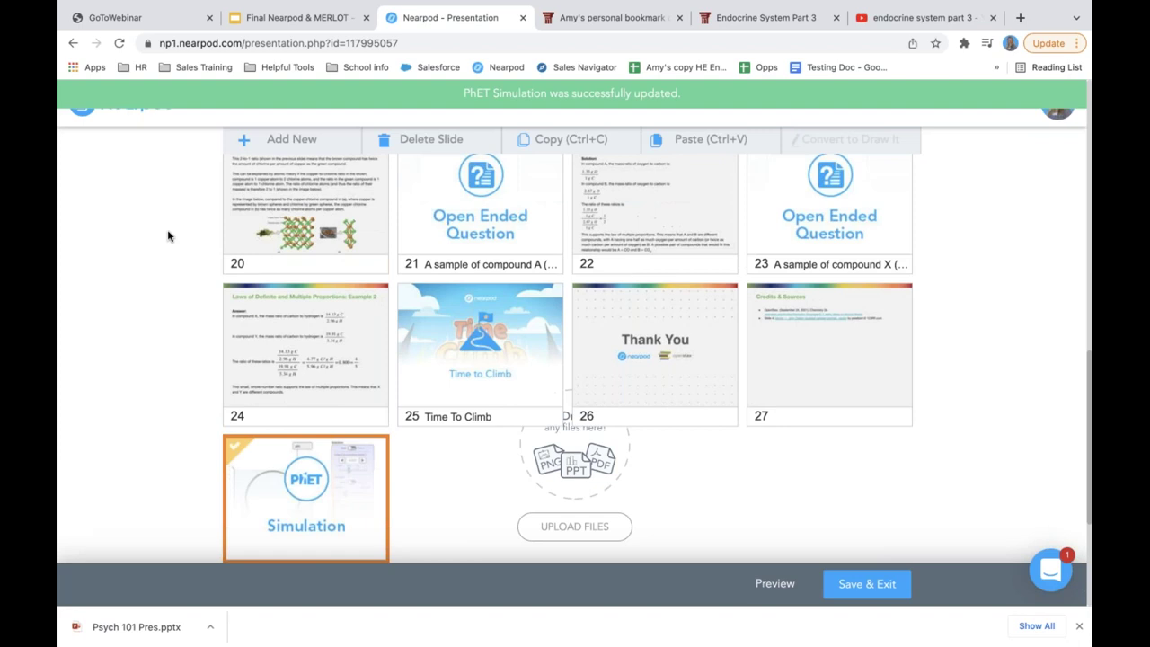
pyautogui.click(139, 109)
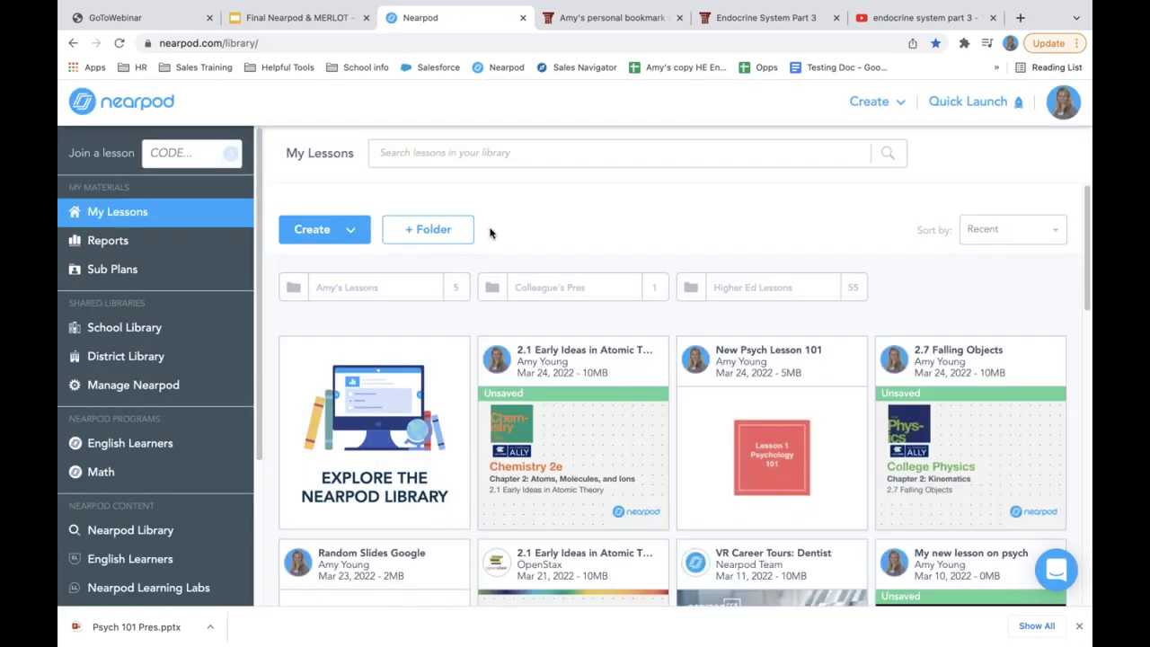
pyautogui.scroll(-1, 538, 242)
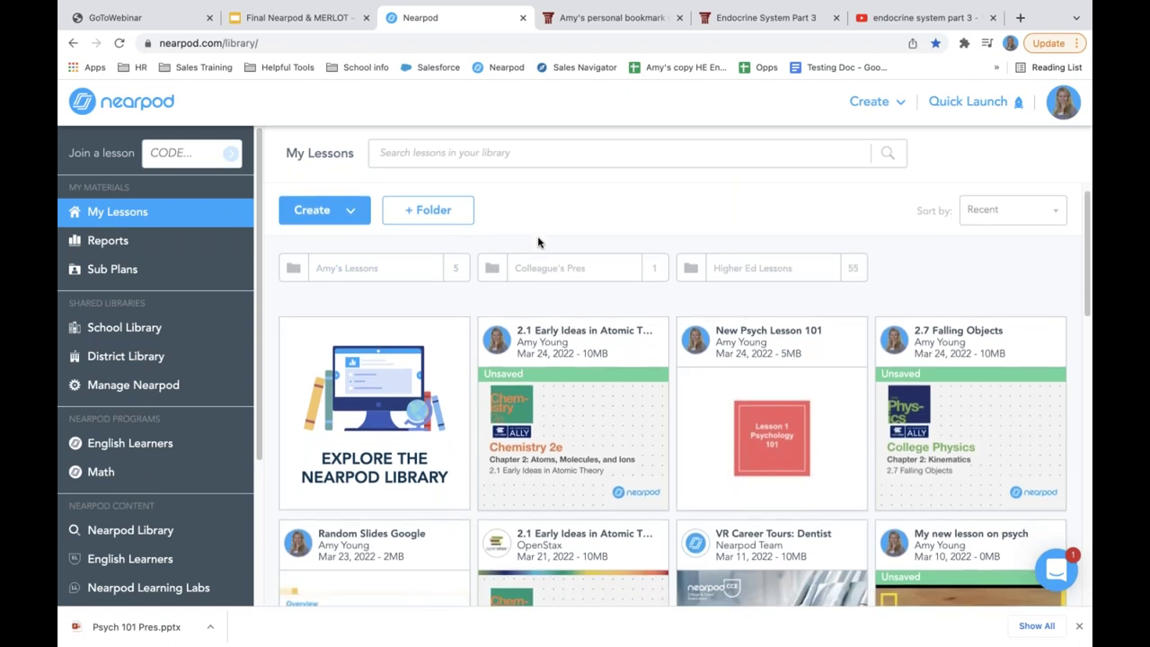
pyautogui.click(728, 270)
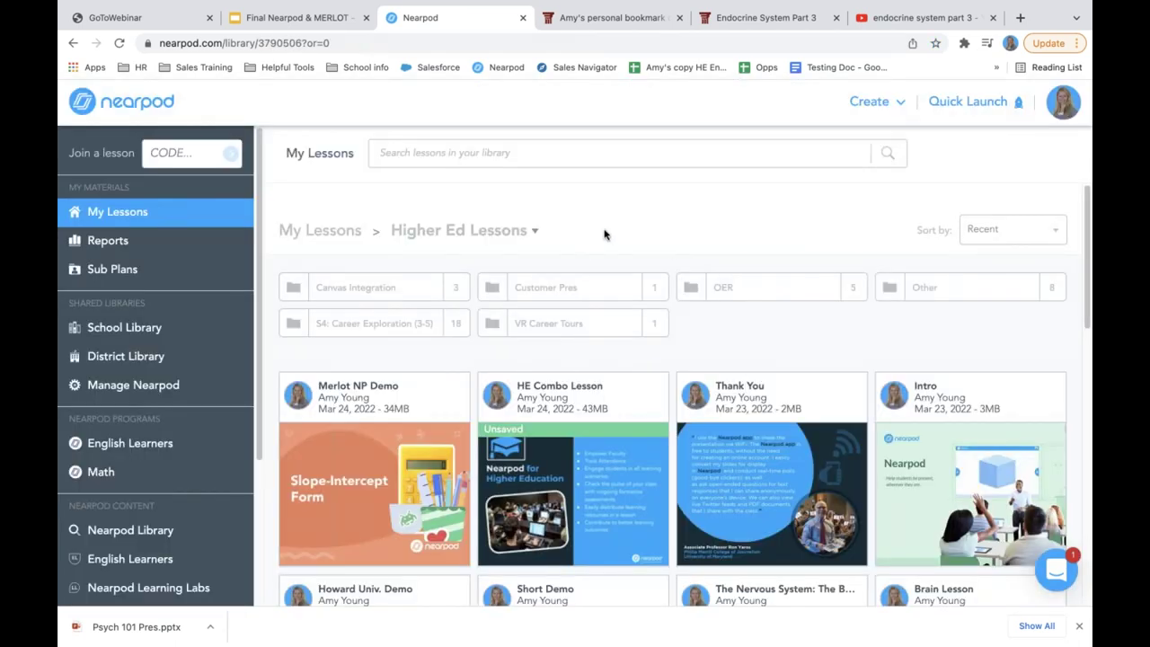
# Close the MERLOT bookmark collection, Endocrine System Part 3 and YouTube pages, and bring up the launch options of the Merlot NP Demo lesson
pyautogui.moveTo(360, 418)
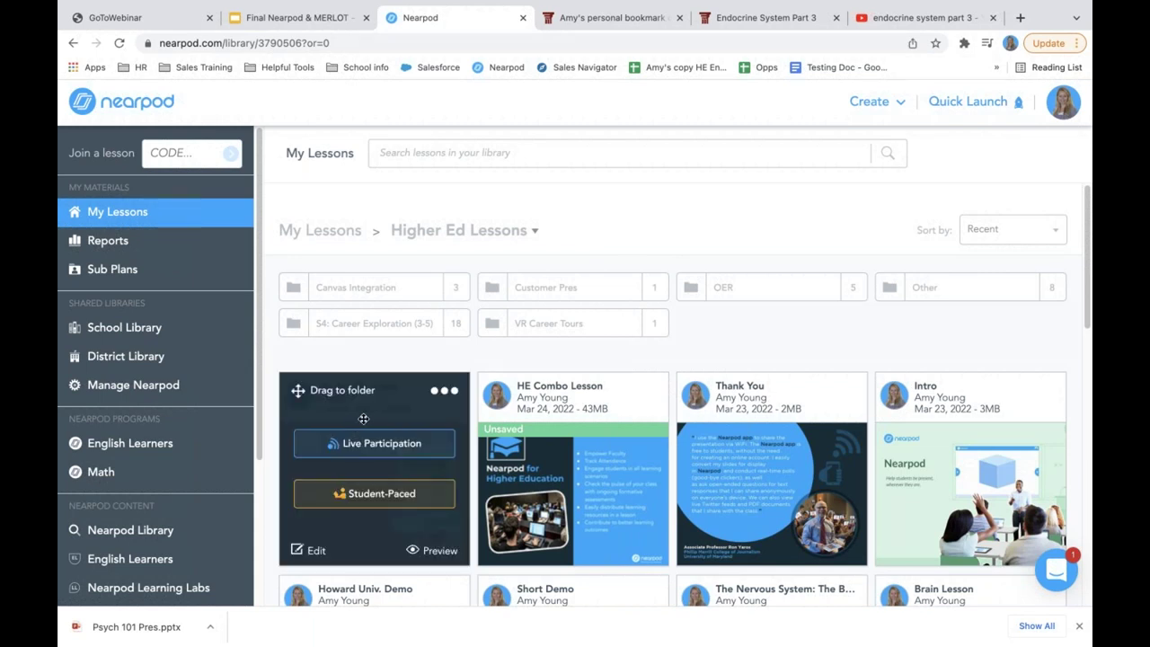
pyautogui.click(612, 24)
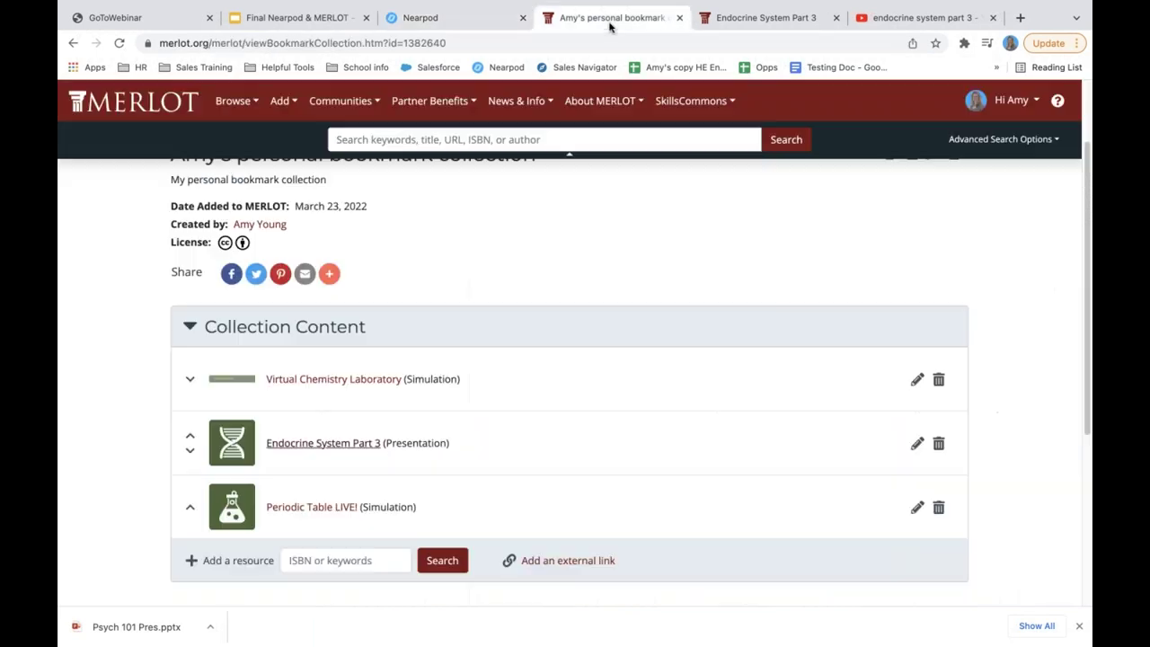
pyautogui.click(679, 20)
pyautogui.click(679, 20)
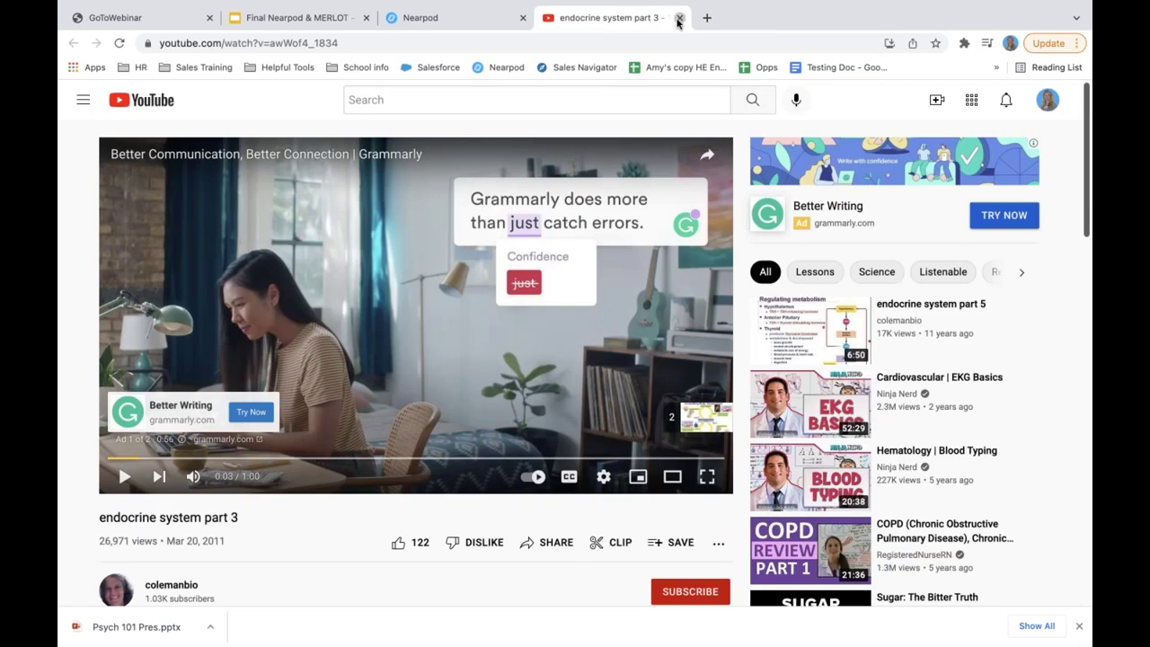
pyautogui.click(678, 19)
pyautogui.scroll(-1, 416, 311)
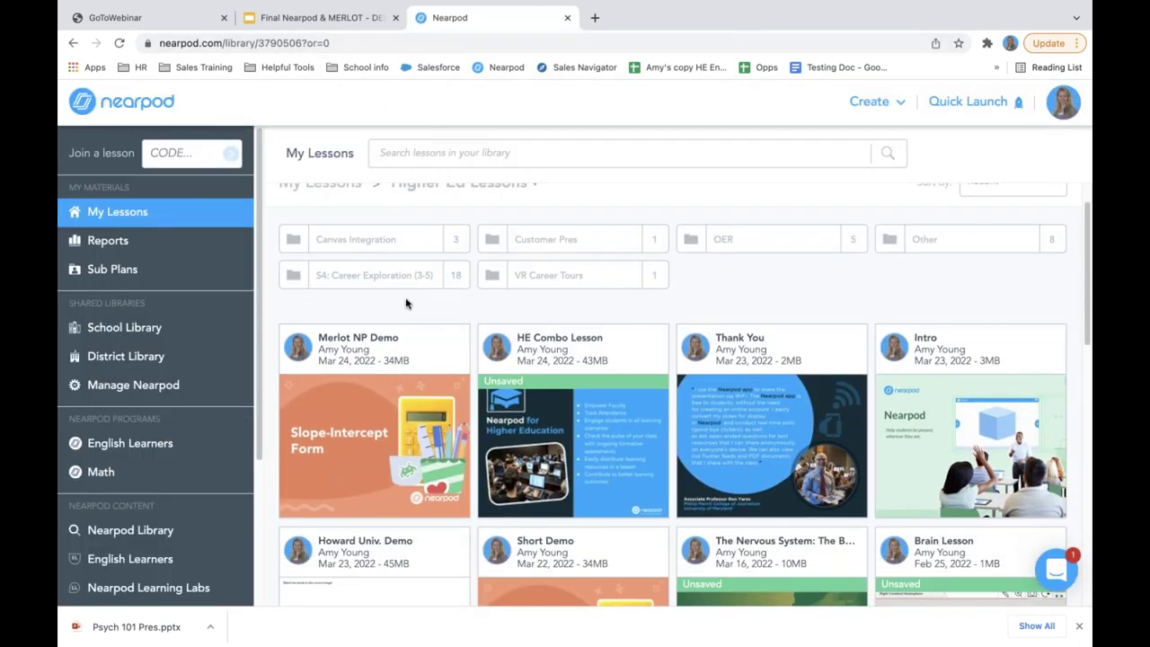
pyautogui.moveTo(360, 405)
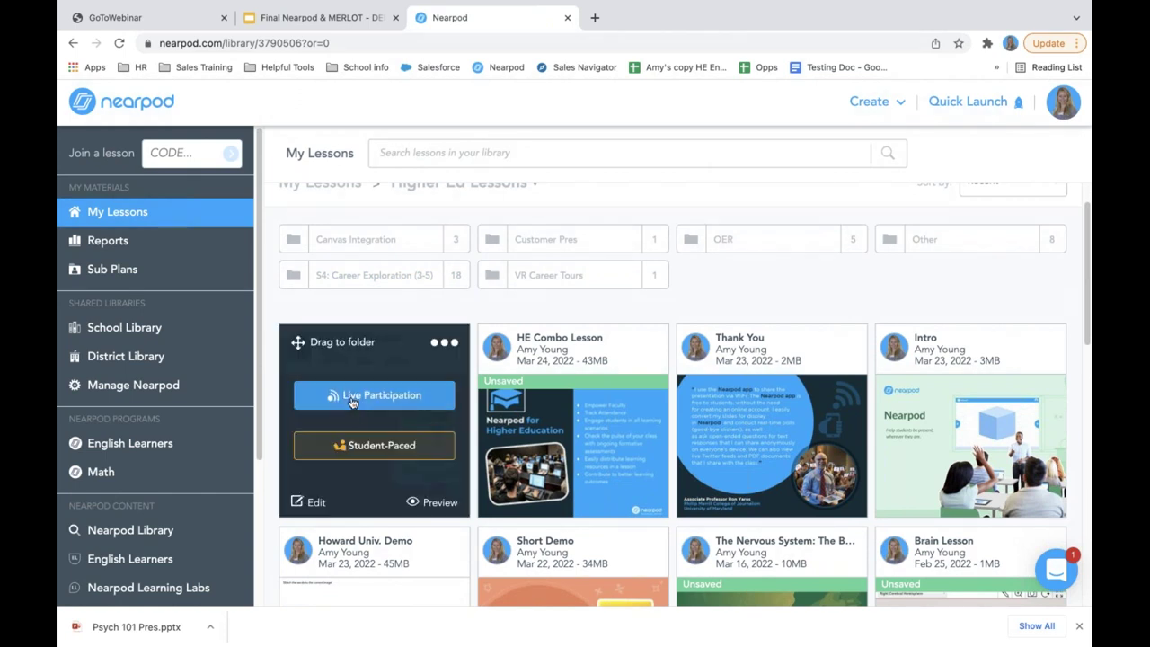
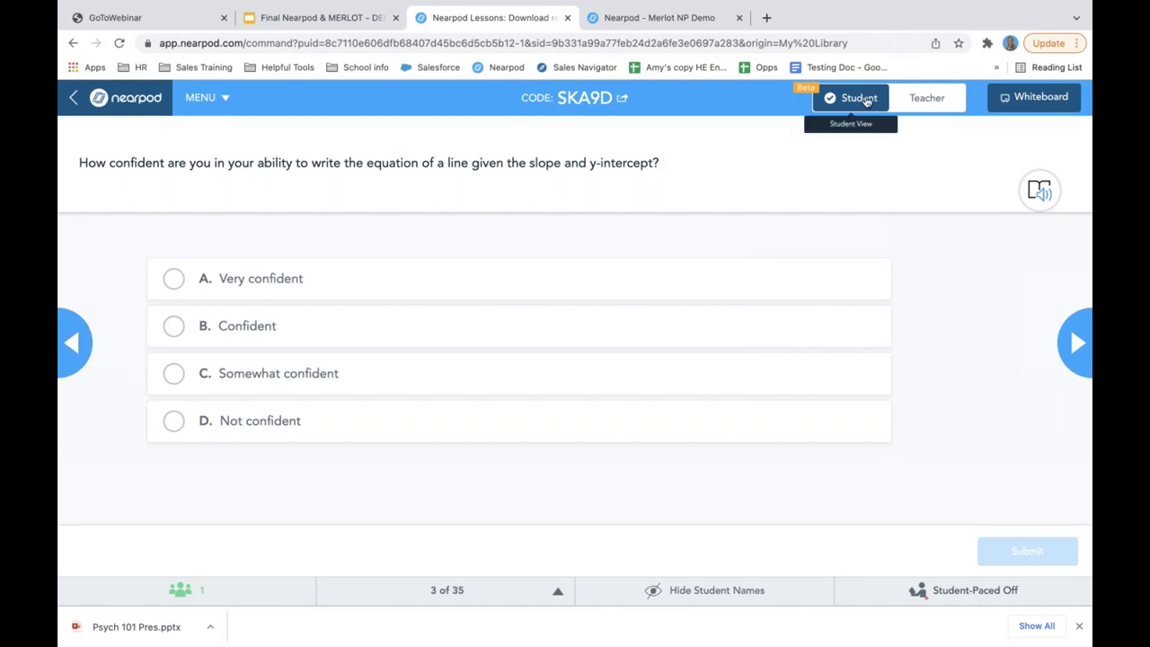
# Compare the teacher and student views of the confidence poll on slide 3, ending in the teacher view
pyautogui.click(925, 100)
pyautogui.click(870, 96)
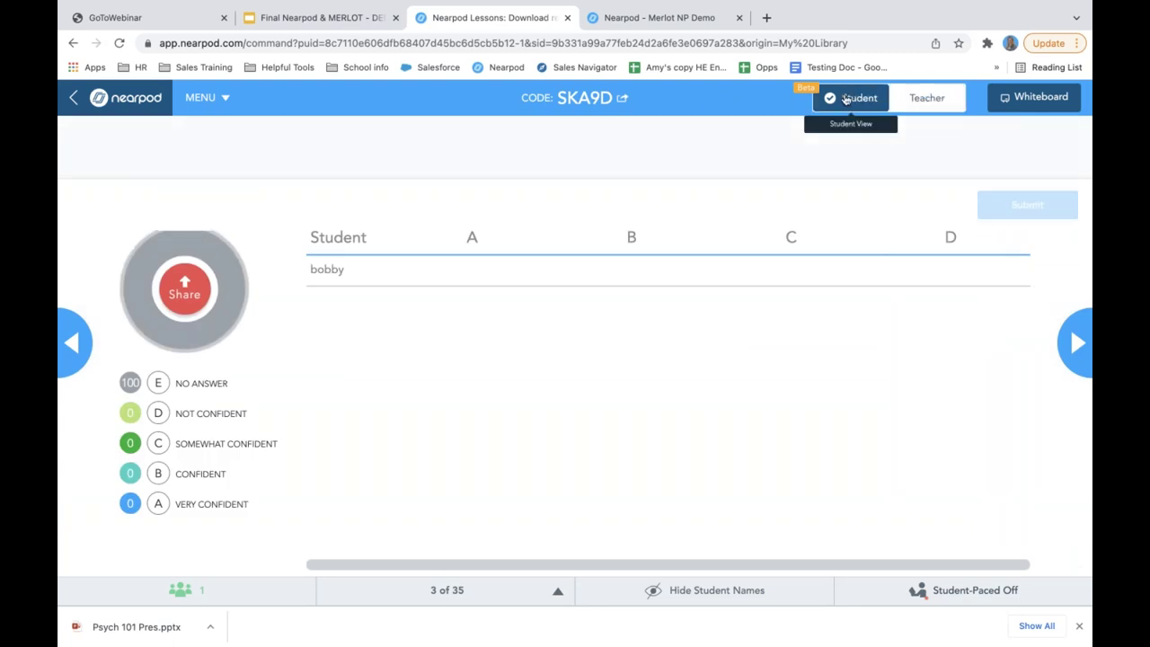
pyautogui.click(925, 100)
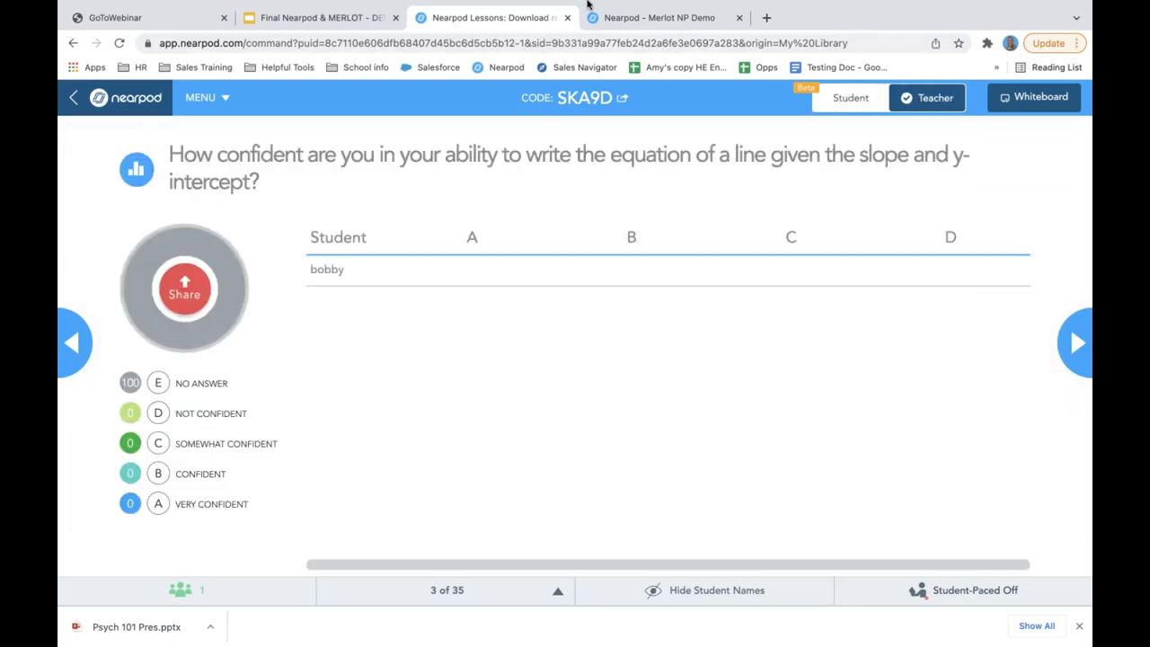
# Answer the confidence poll as the student with "Somewhat confident" and submit it, checking the teacher view before submitting
pyautogui.click(642, 20)
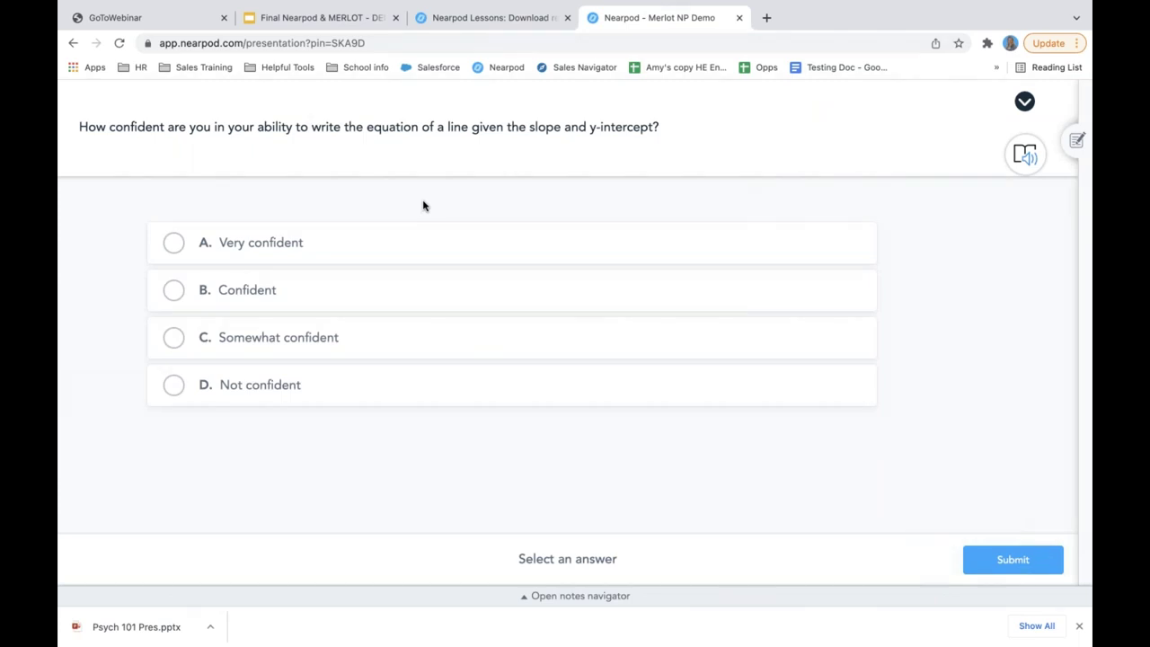
pyautogui.click(177, 337)
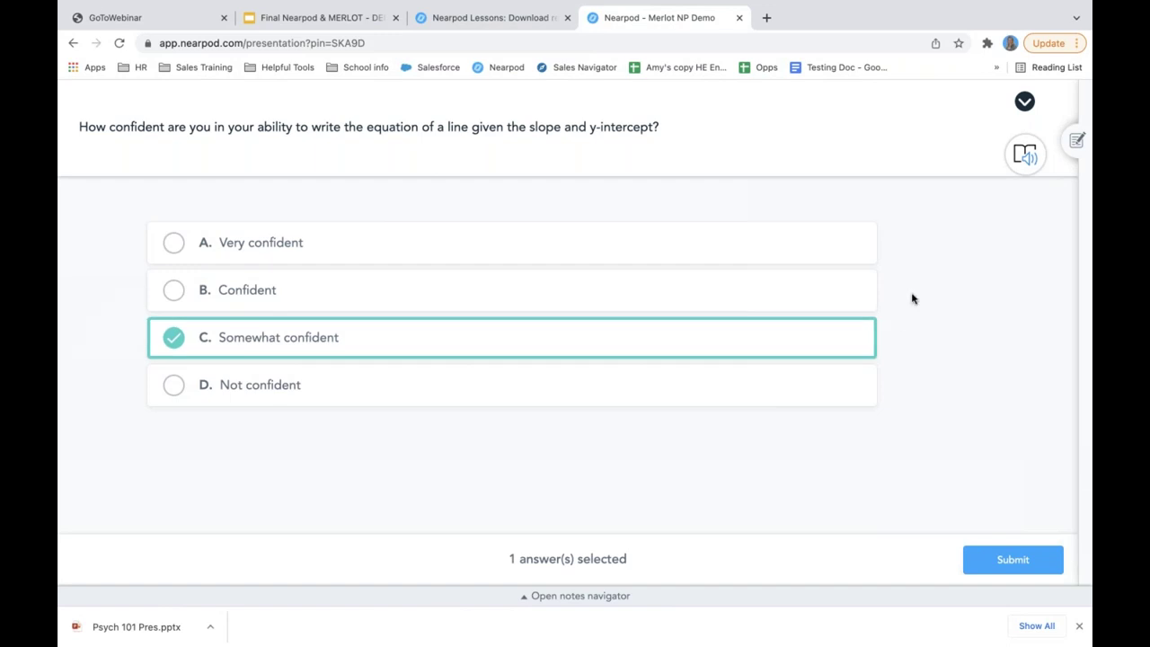
pyautogui.click(507, 20)
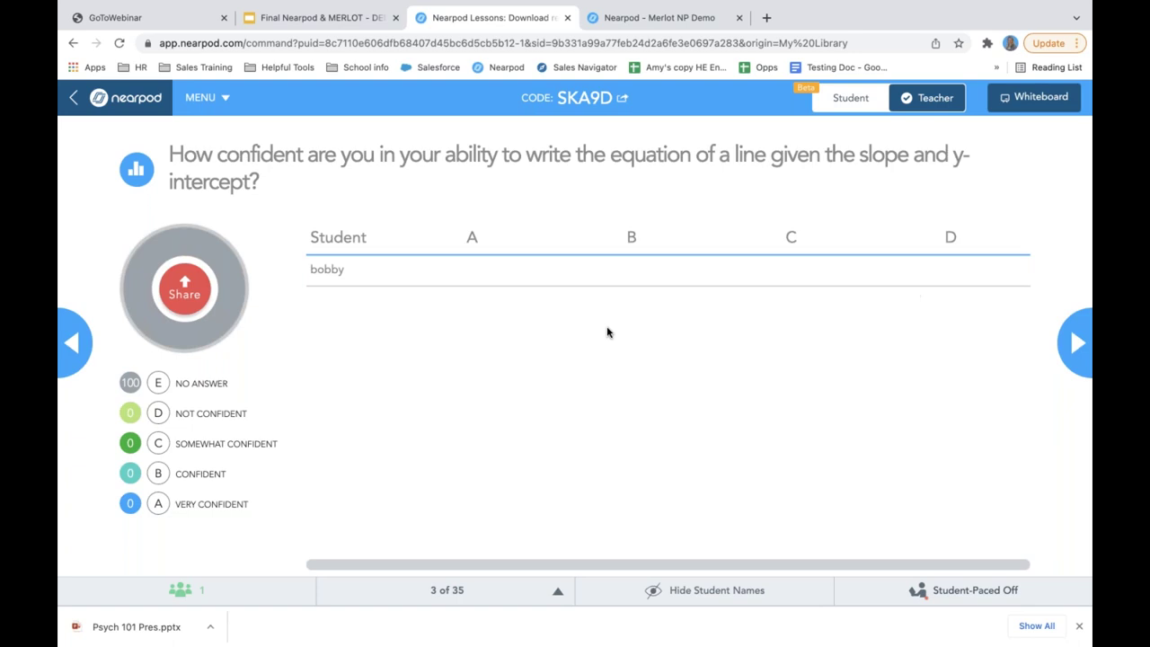
pyautogui.click(629, 20)
pyautogui.click(1001, 555)
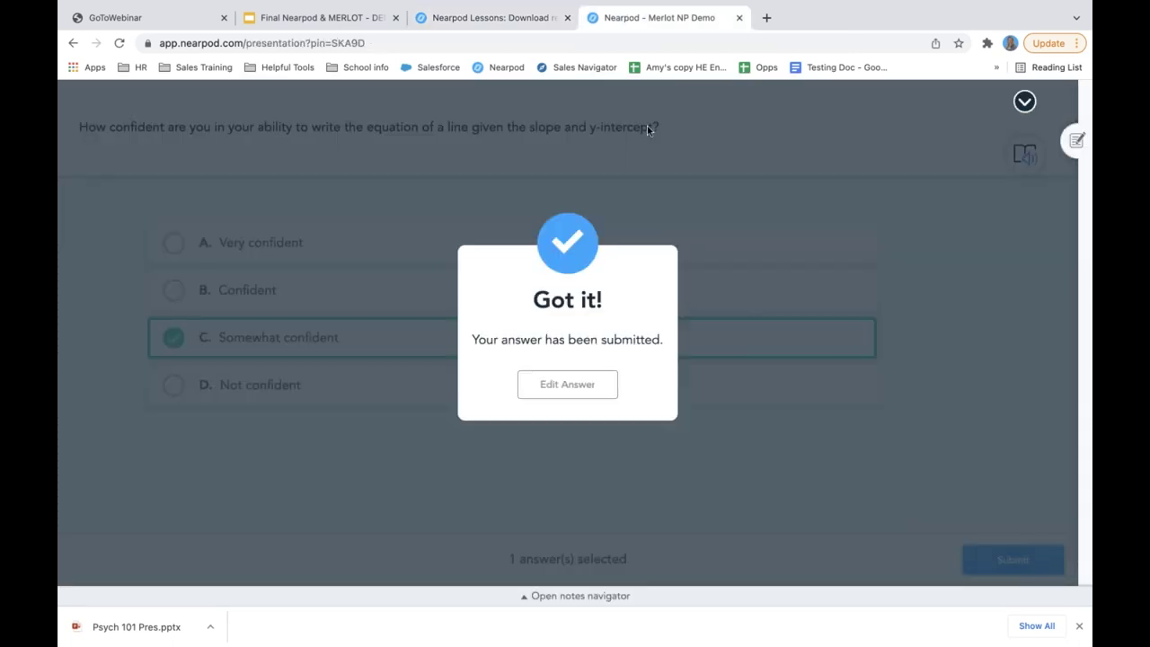
# Share the poll results from the teacher view with the class and check how they appear on the student's screen
pyautogui.click(490, 23)
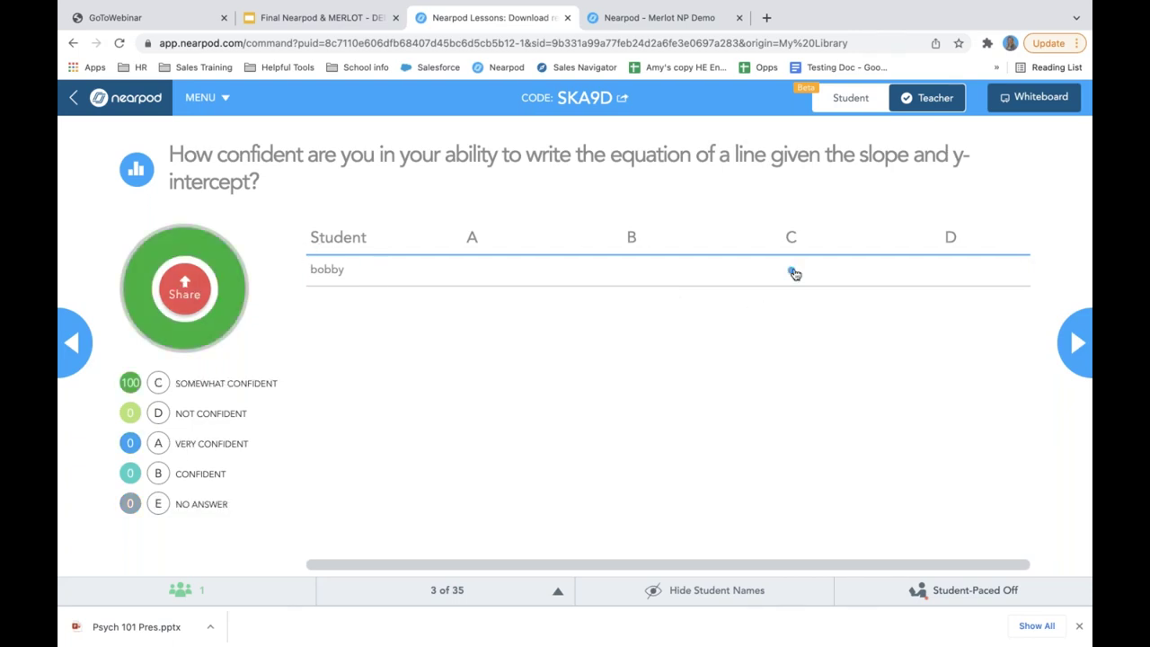
pyautogui.click(186, 296)
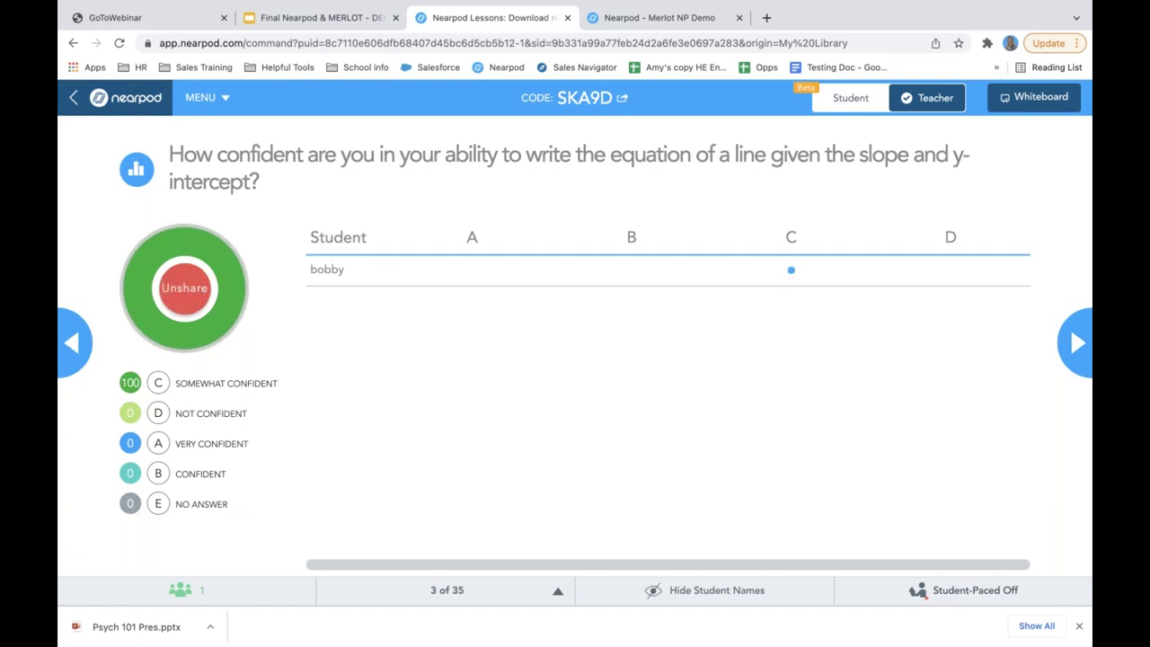
pyautogui.click(617, 17)
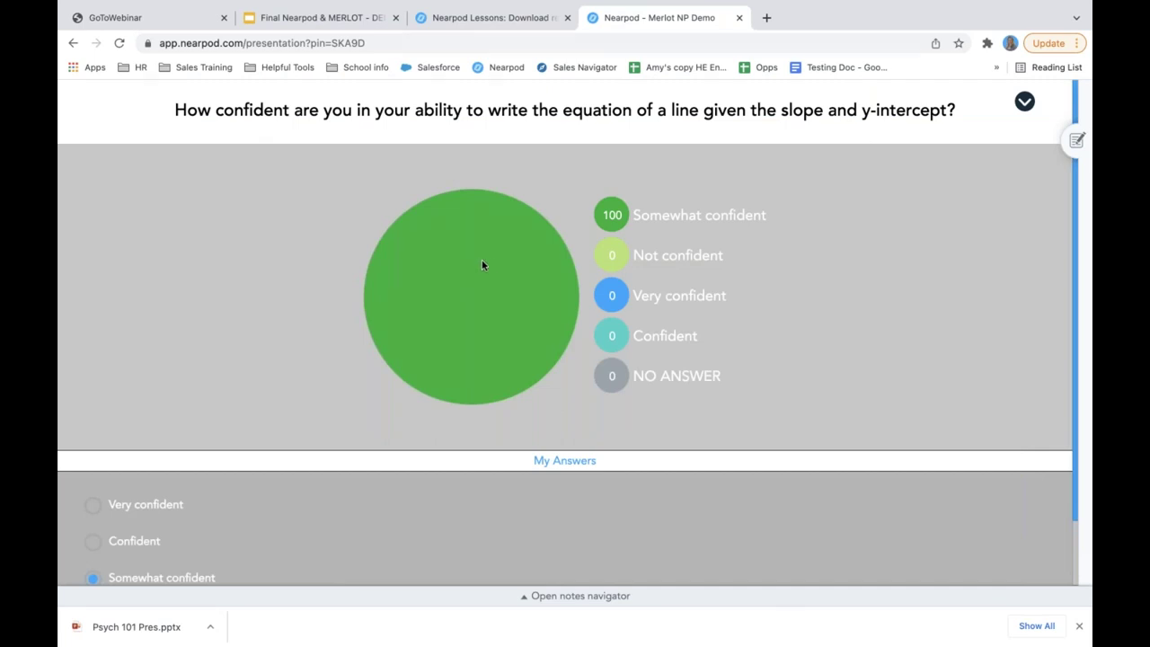
pyautogui.click(444, 24)
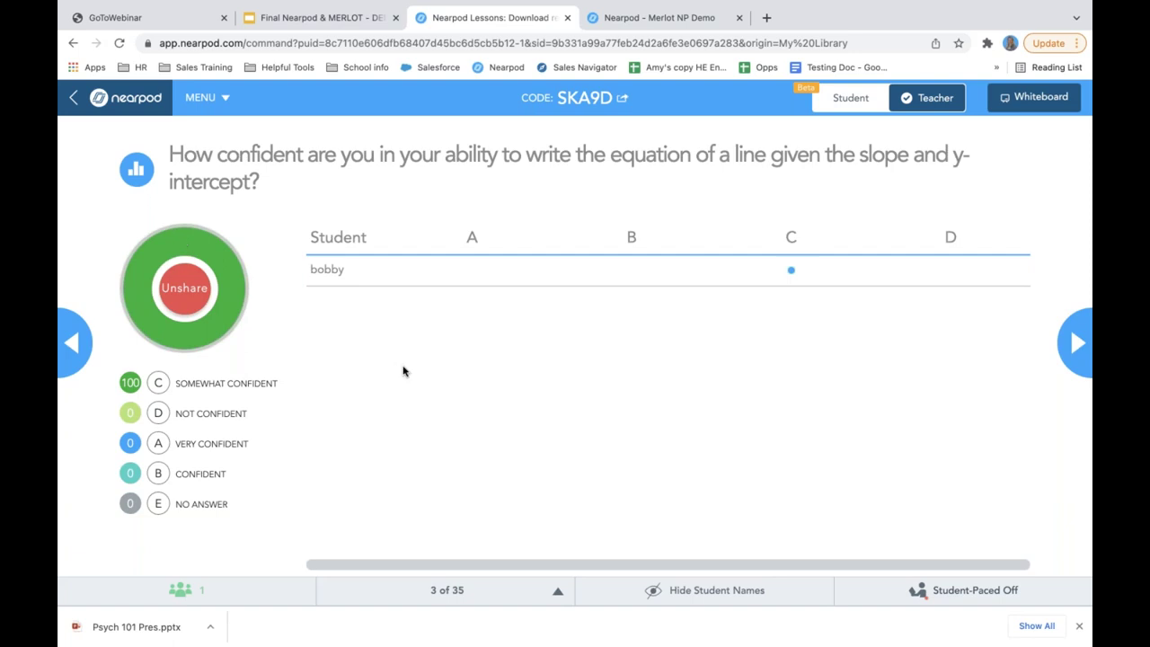
# Hide and reshow the student names on the poll results, and inspect the Student-Paced Mode settings without turning the mode on
pyautogui.click(696, 599)
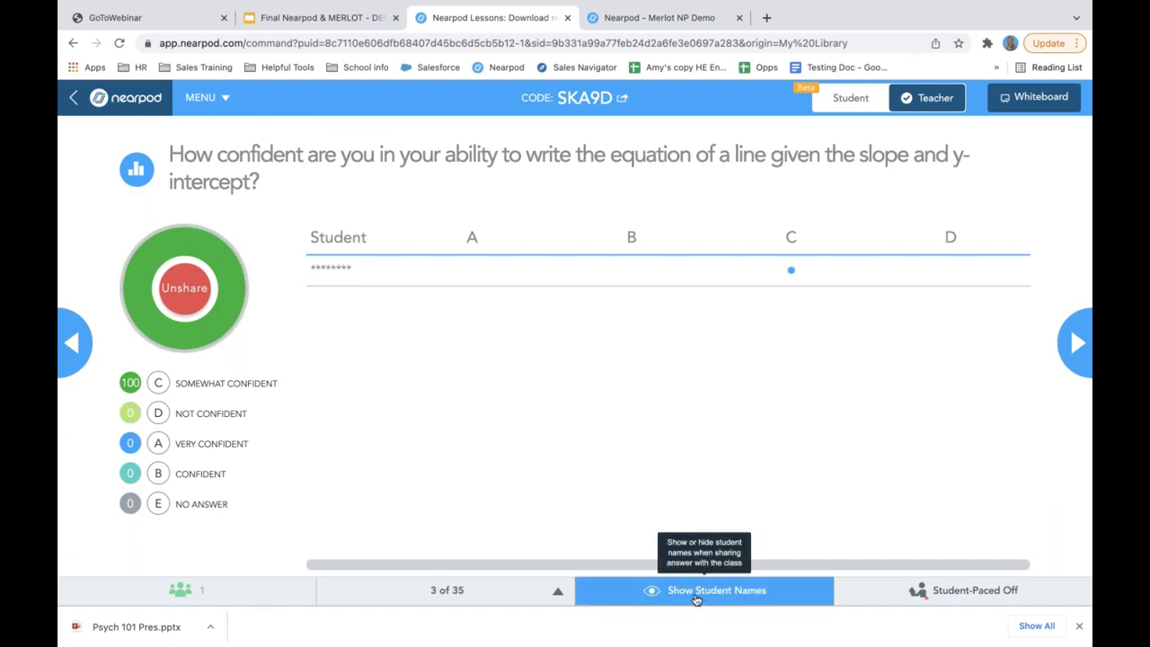
pyautogui.click(696, 599)
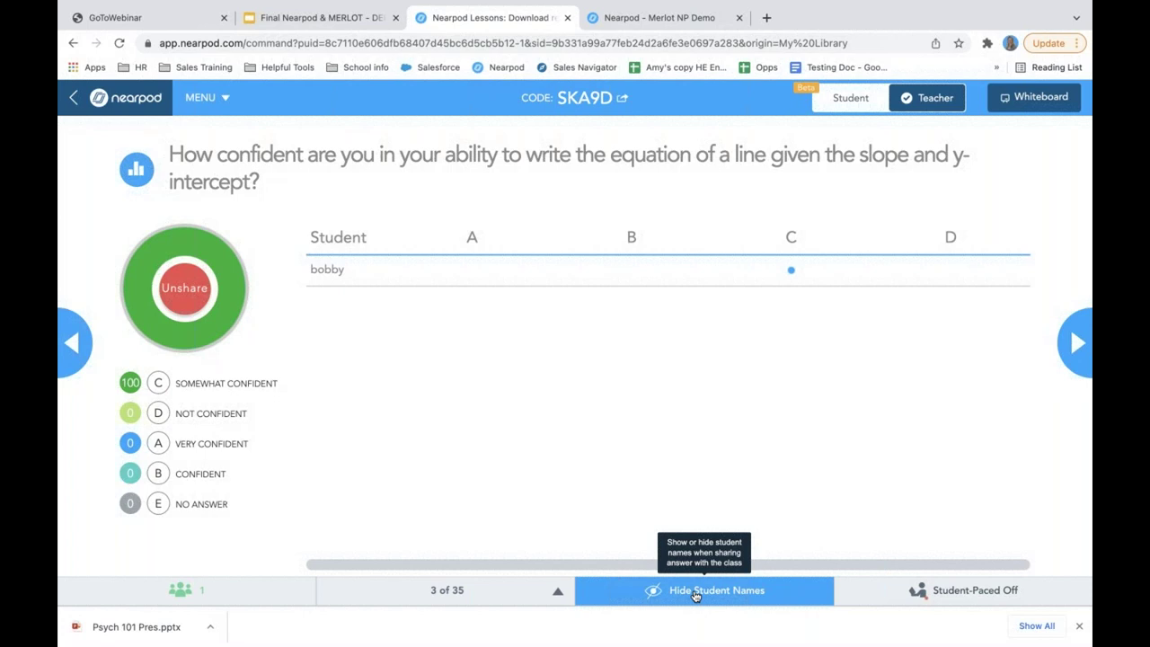
pyautogui.click(956, 596)
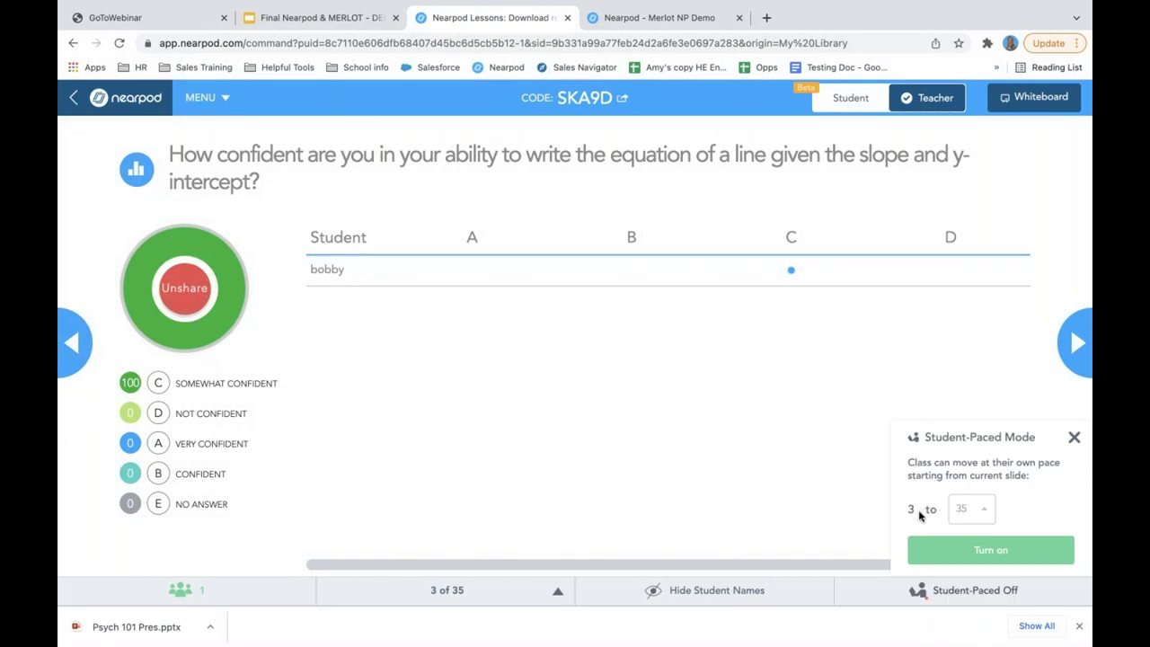
pyautogui.click(1074, 438)
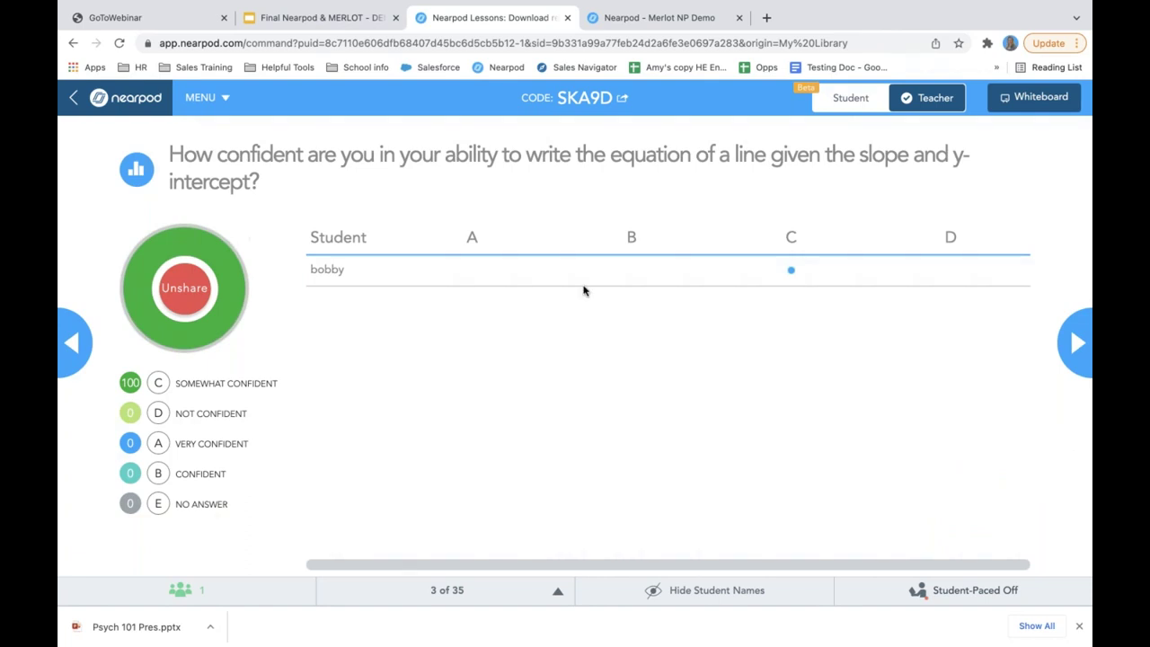
# Advance to the video on slide 4, check the student's screen, choose "Teacher plays" and play the video up to its first question
pyautogui.click(1077, 344)
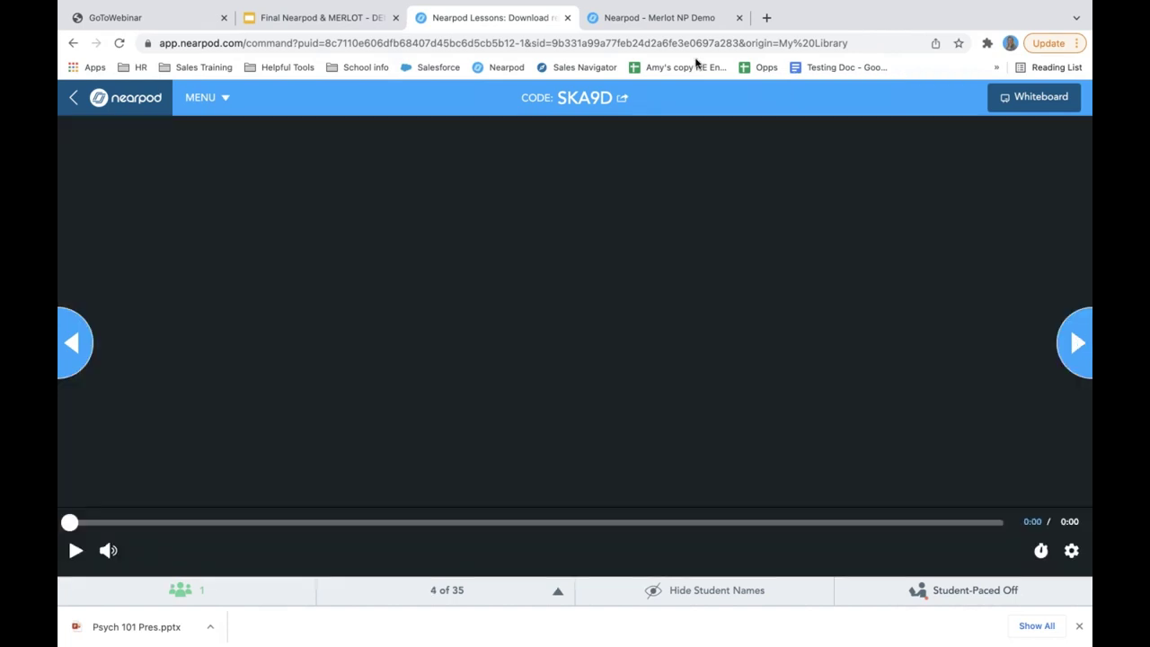
pyautogui.click(647, 20)
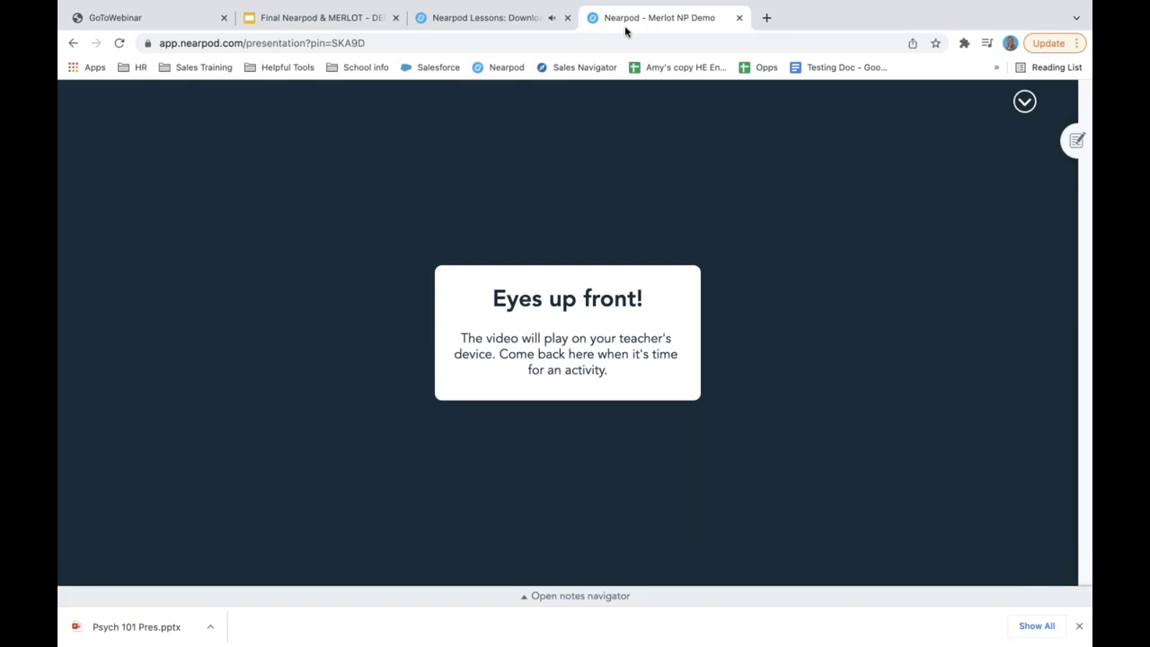
pyautogui.click(469, 20)
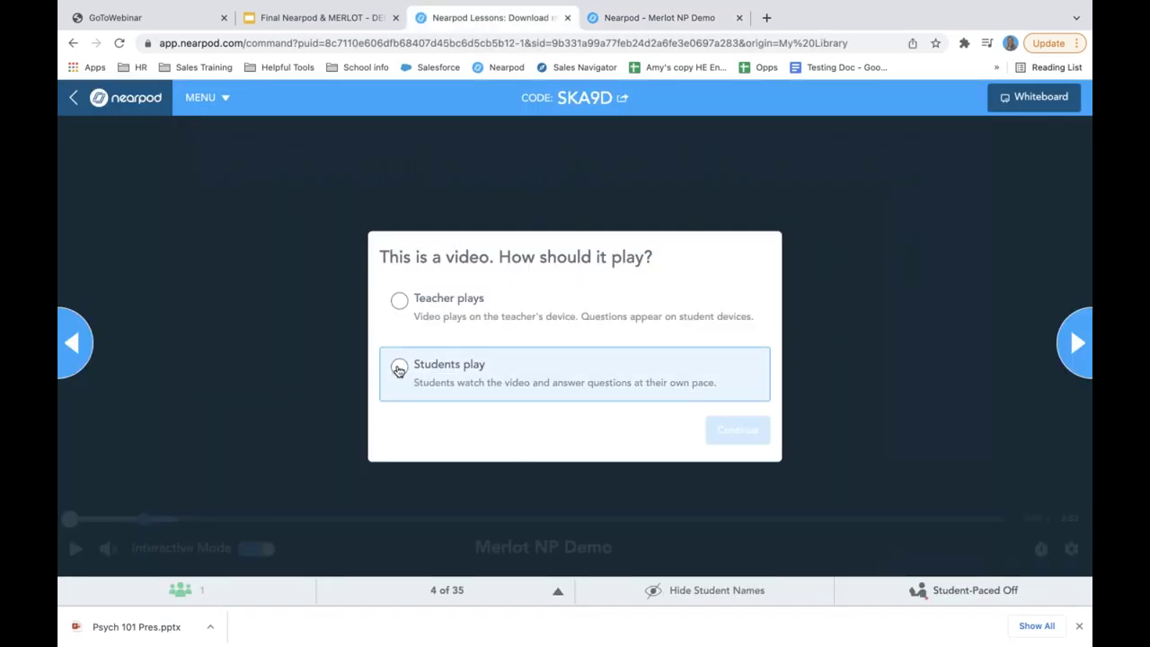
pyautogui.click(399, 301)
pyautogui.click(762, 433)
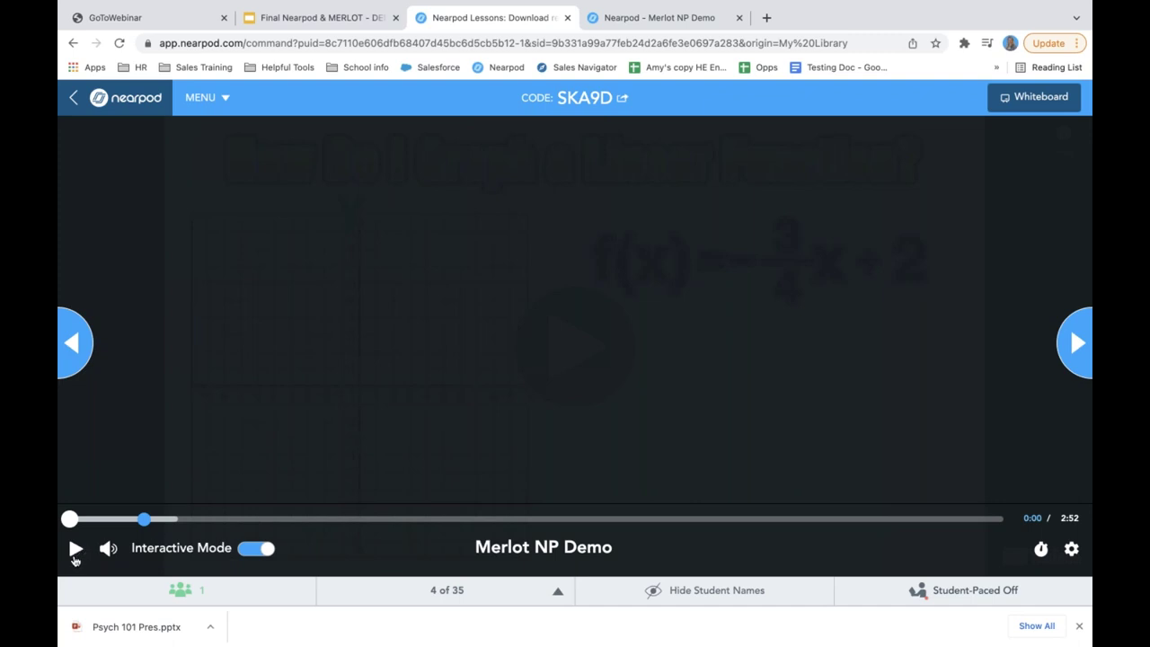
pyautogui.click(75, 550)
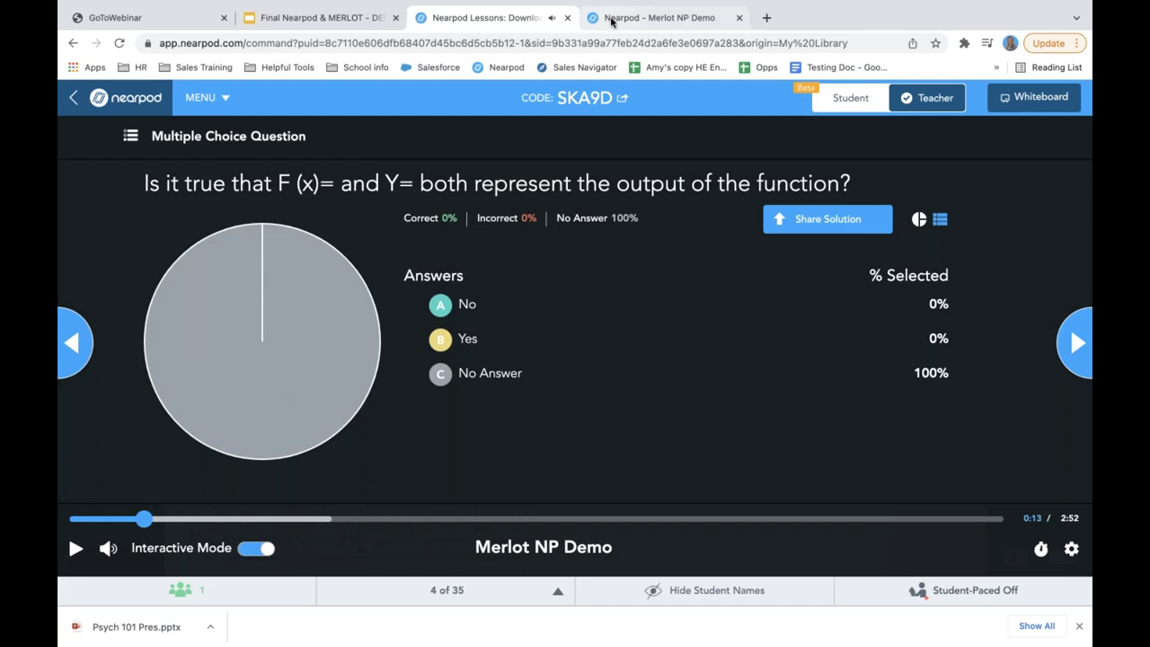
# Answer the video's multiple choice question as the student with "No", submit it and check the response in the teacher view
pyautogui.click(647, 18)
pyautogui.click(135, 177)
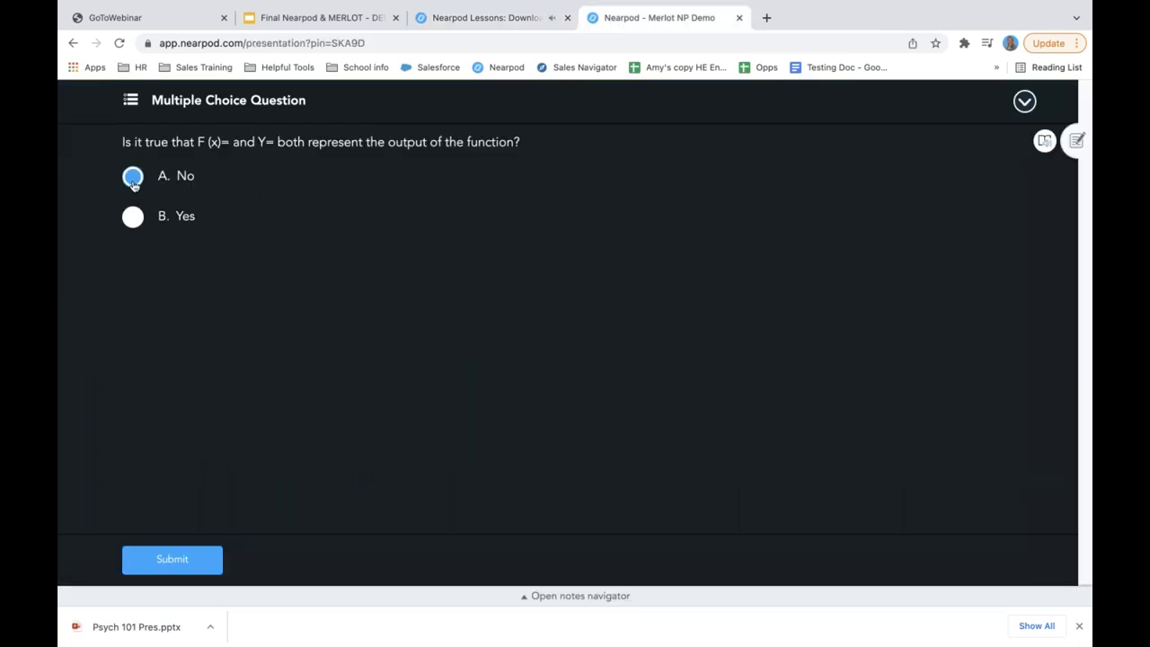
pyautogui.click(171, 561)
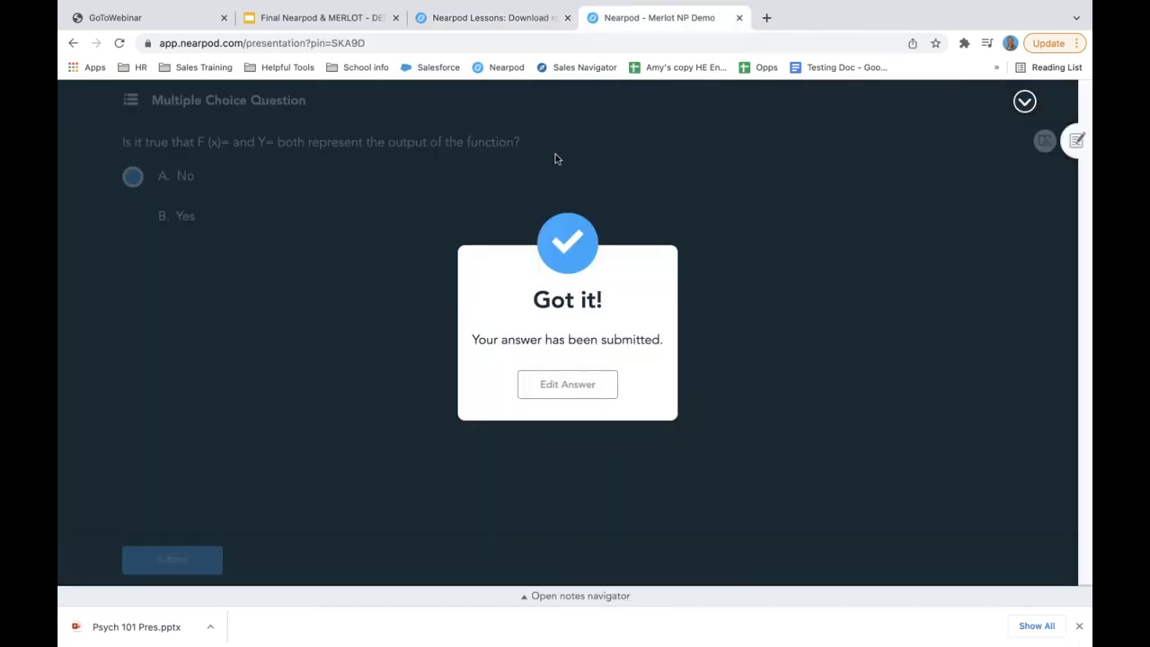
pyautogui.click(490, 18)
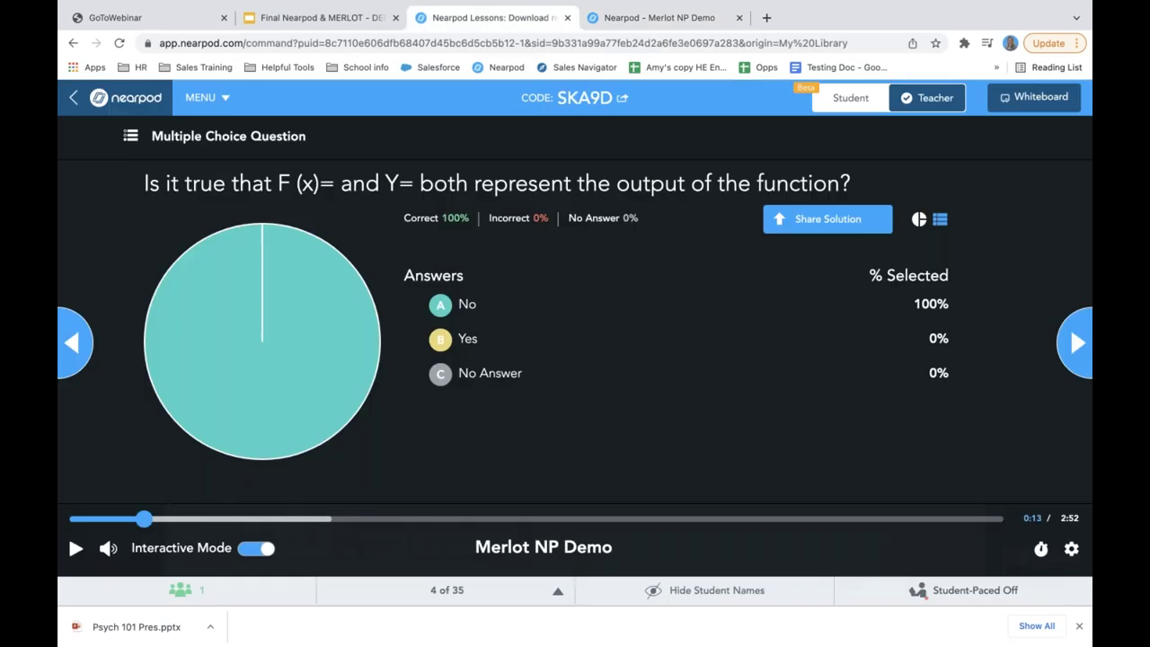
# Resume the interactive video briefly, pause it and advance the lesson to the Drag & Drop activity on slide 5
pyautogui.click(77, 550)
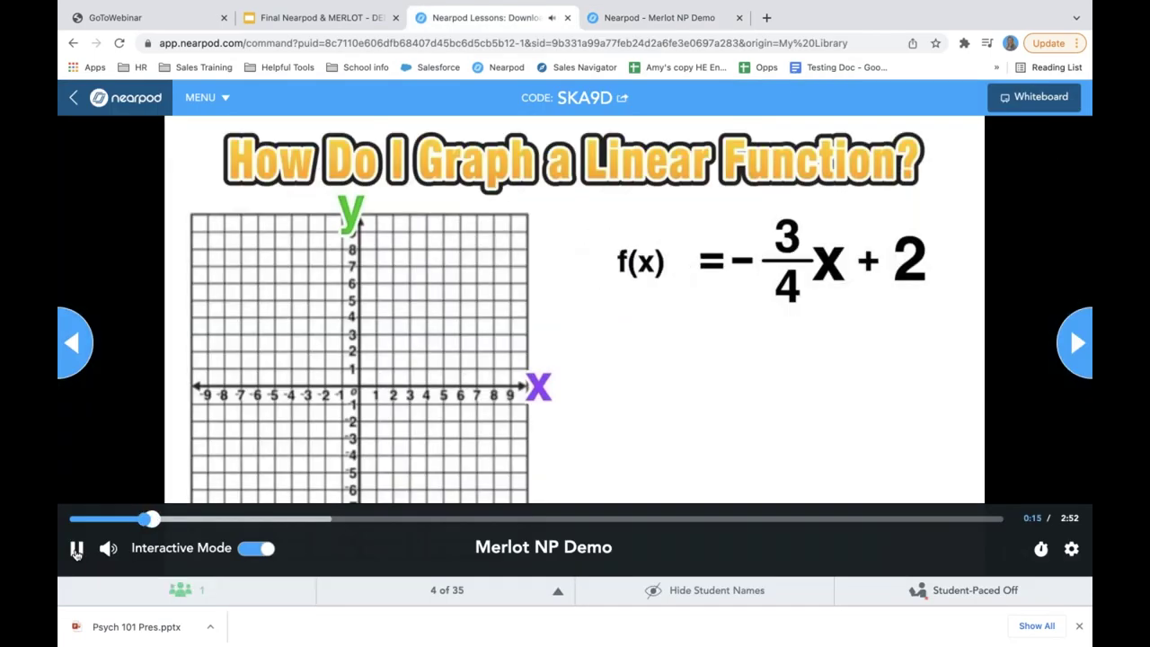
pyautogui.click(76, 550)
pyautogui.click(1081, 357)
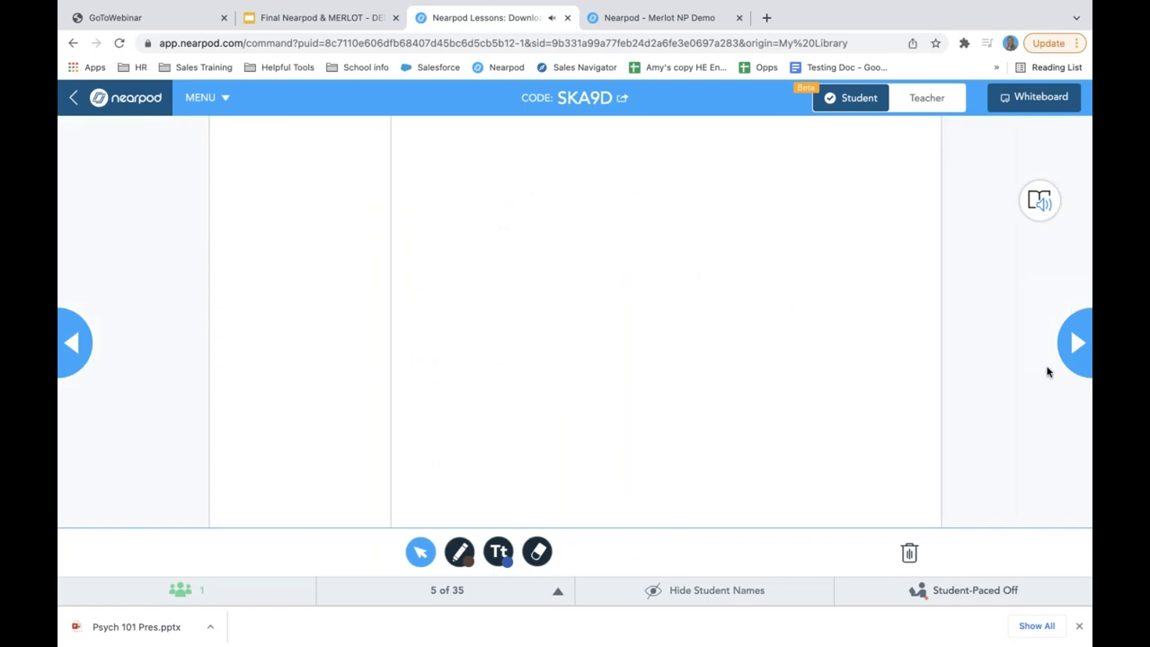
# As the student, place y = 2x + 2, y = −3x + 2 and y = −2x − 2 under the first three graphs and submit the Drag & Drop answer
pyautogui.click(630, 20)
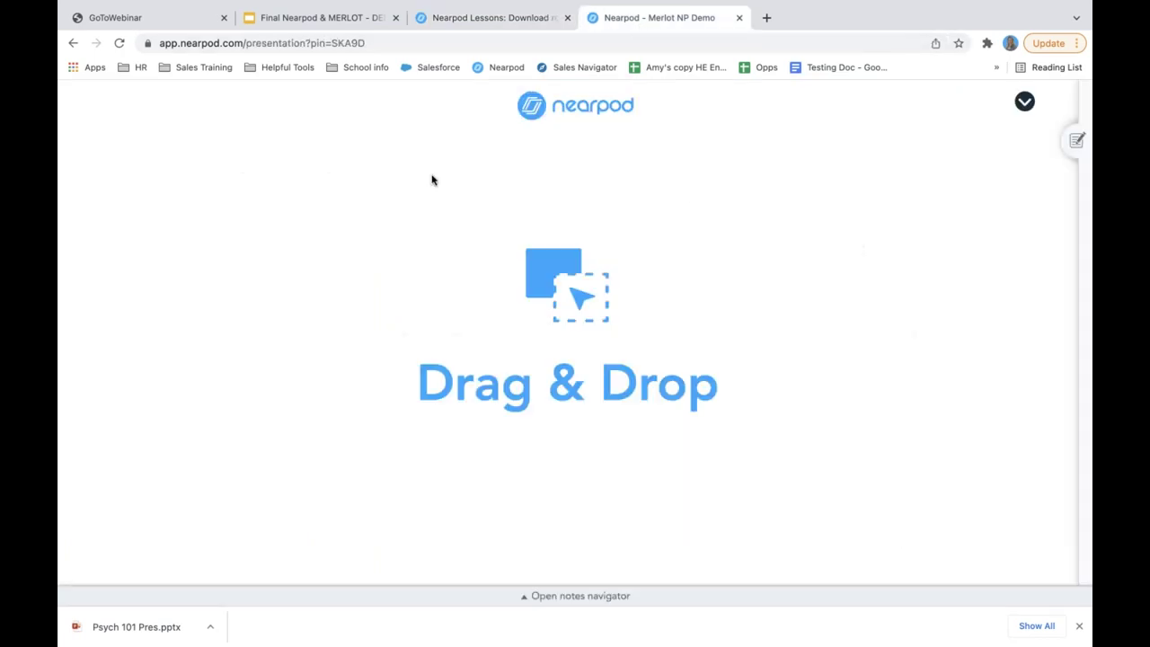
pyautogui.click(359, 169)
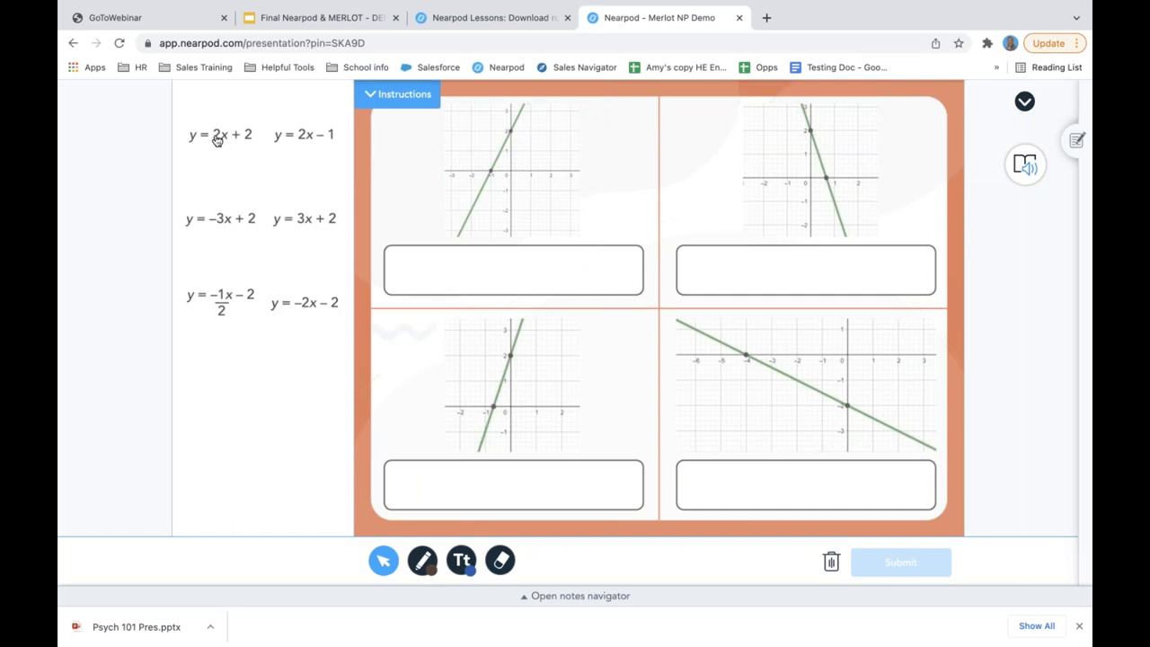
pyautogui.moveTo(216, 139); pyautogui.dragTo(439, 259)
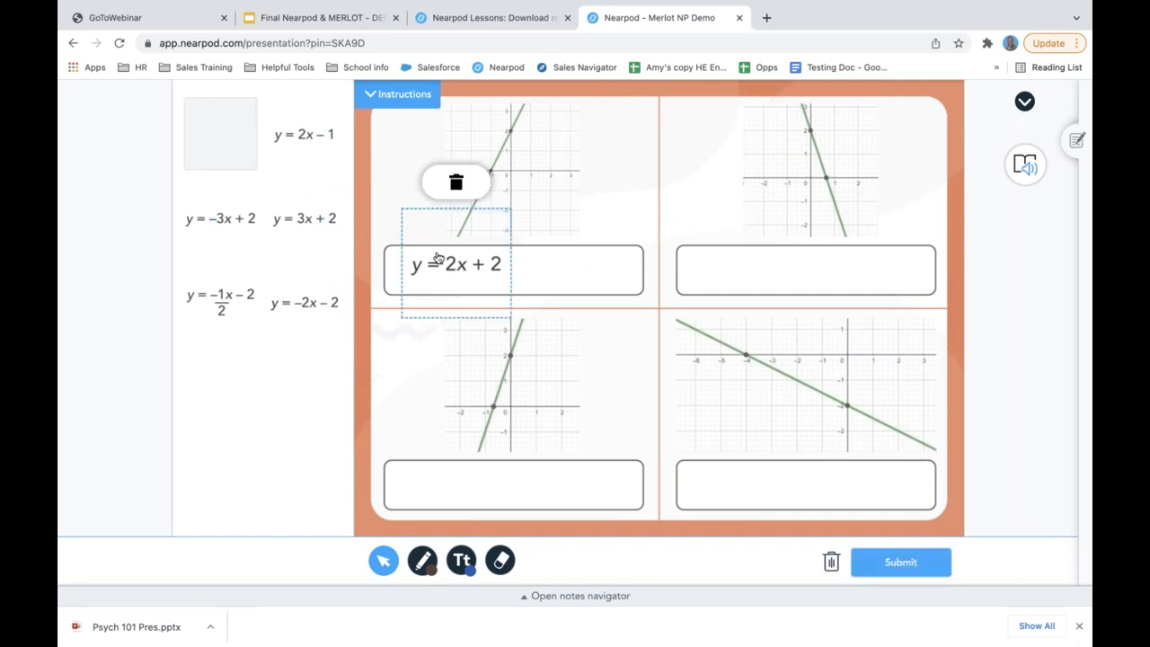
pyautogui.moveTo(241, 220); pyautogui.dragTo(773, 296)
pyautogui.moveTo(283, 311); pyautogui.dragTo(516, 505)
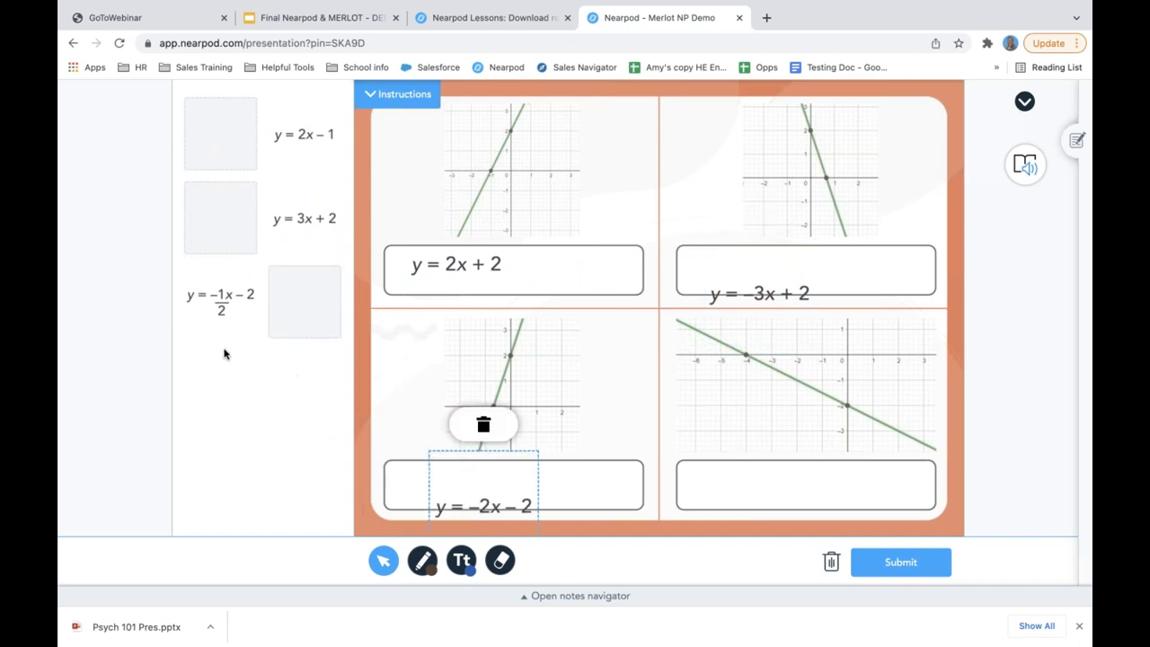
pyautogui.click(890, 559)
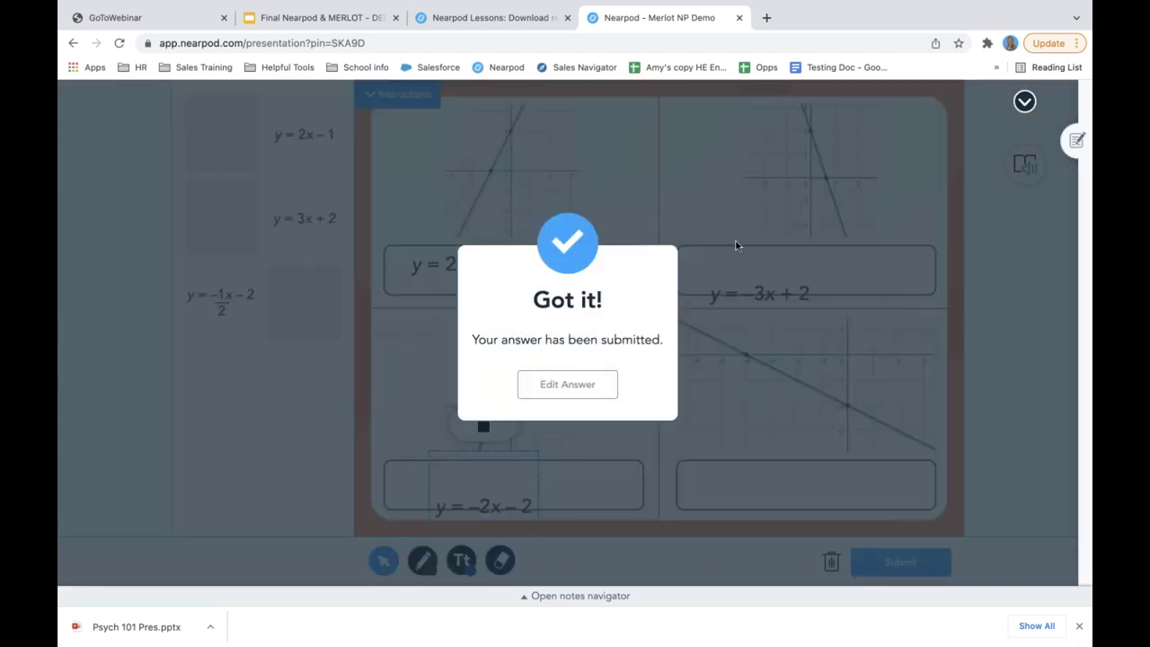
# Review the student's submitted Drag & Drop answer enlarged in the teacher view, and close it
pyautogui.click(505, 20)
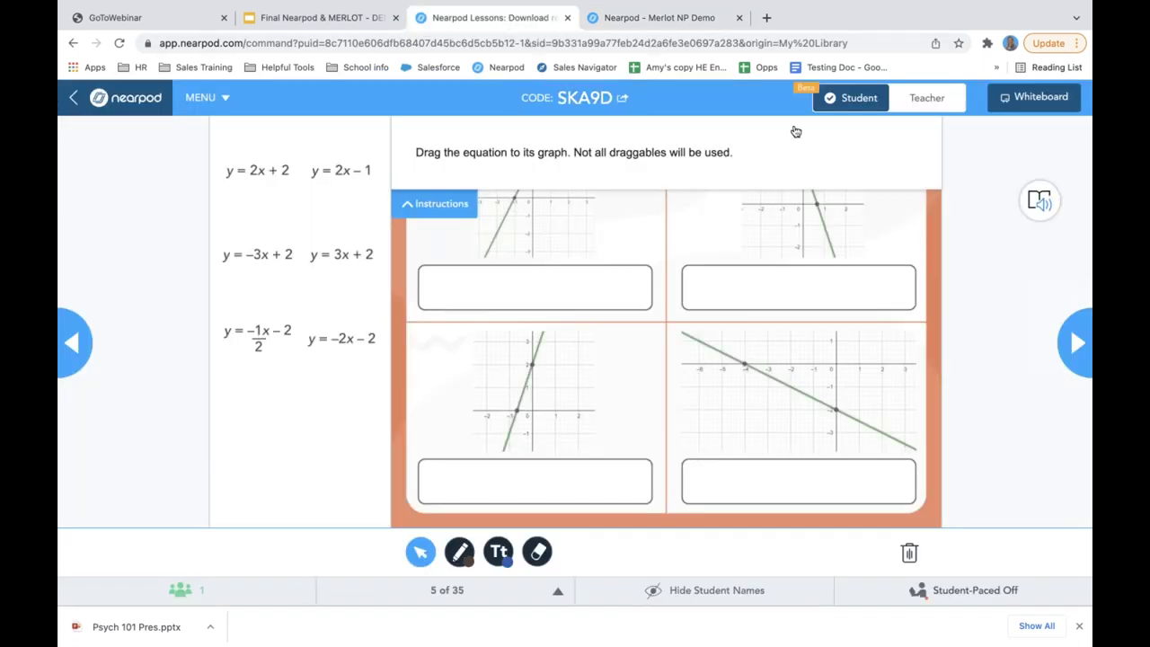
pyautogui.click(926, 99)
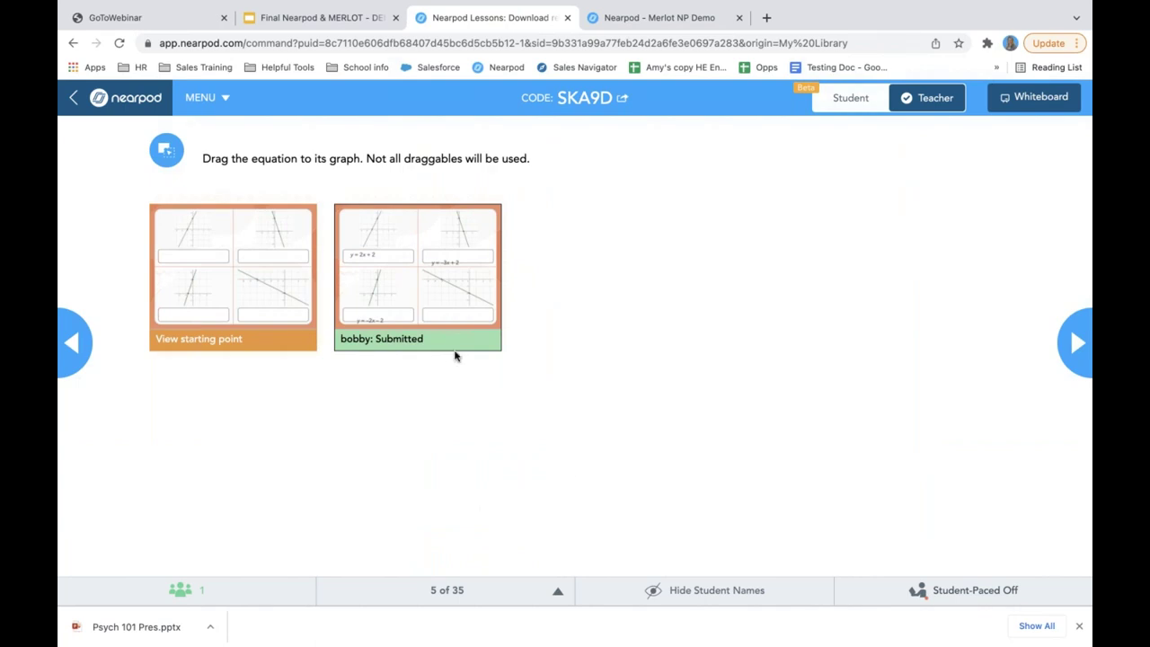
pyautogui.click(440, 291)
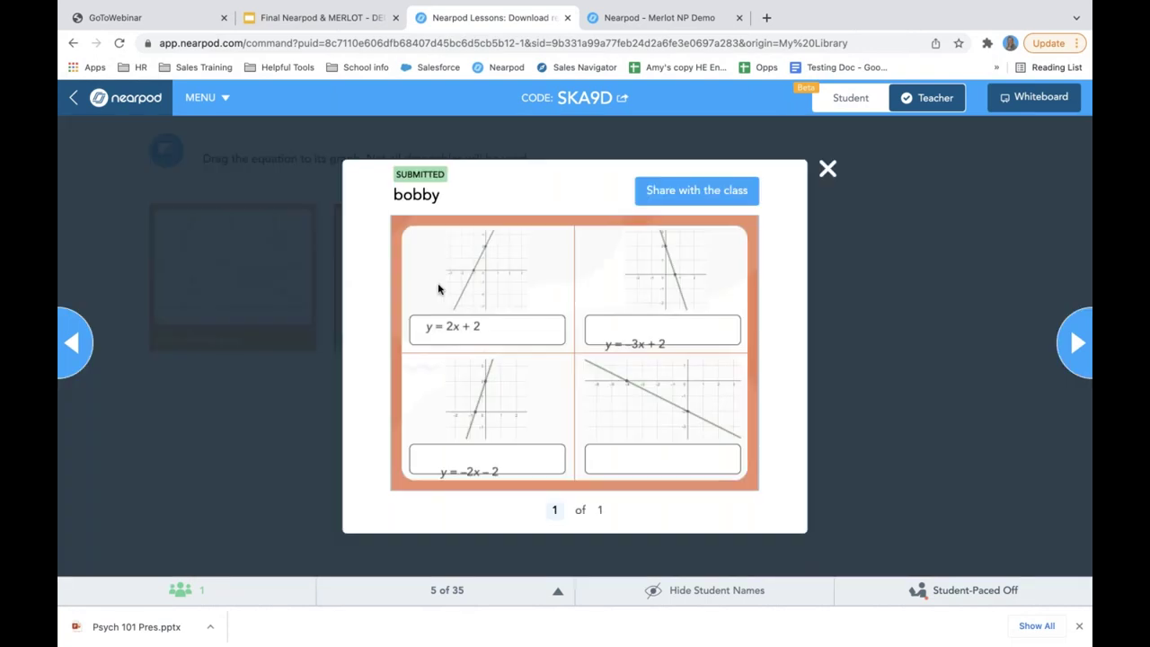
pyautogui.click(828, 171)
# Advance to the PhET slope simulation on slide 6 and, as the student, move the line's points to (3, −4) and (−1, −1)
pyautogui.click(1078, 344)
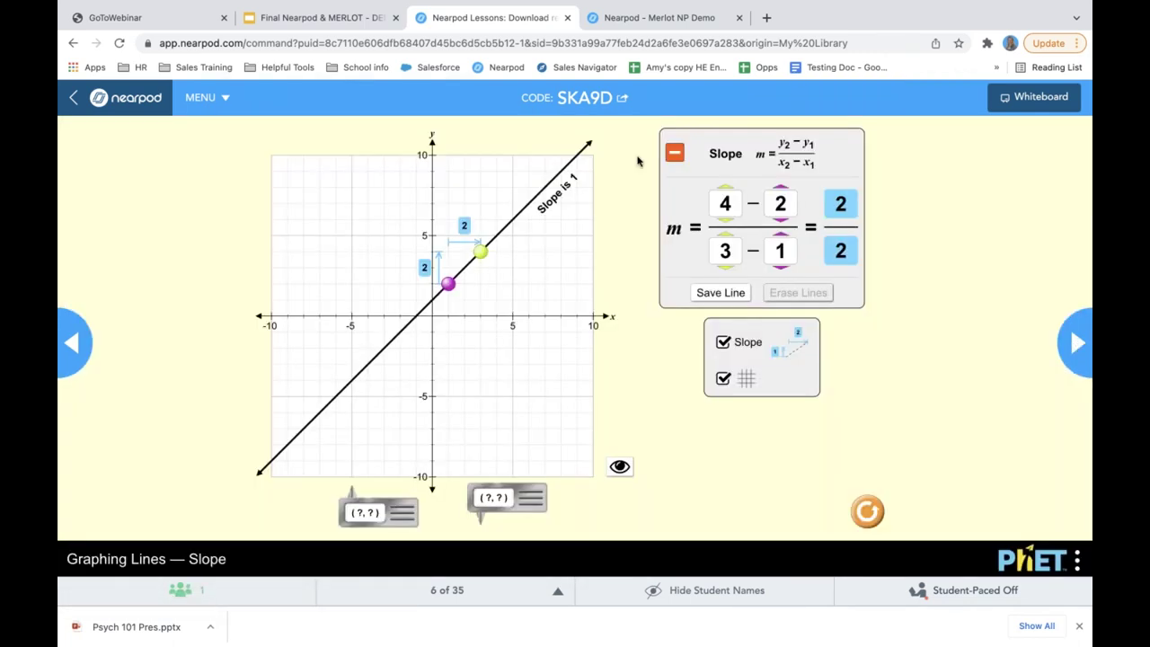
pyautogui.click(652, 18)
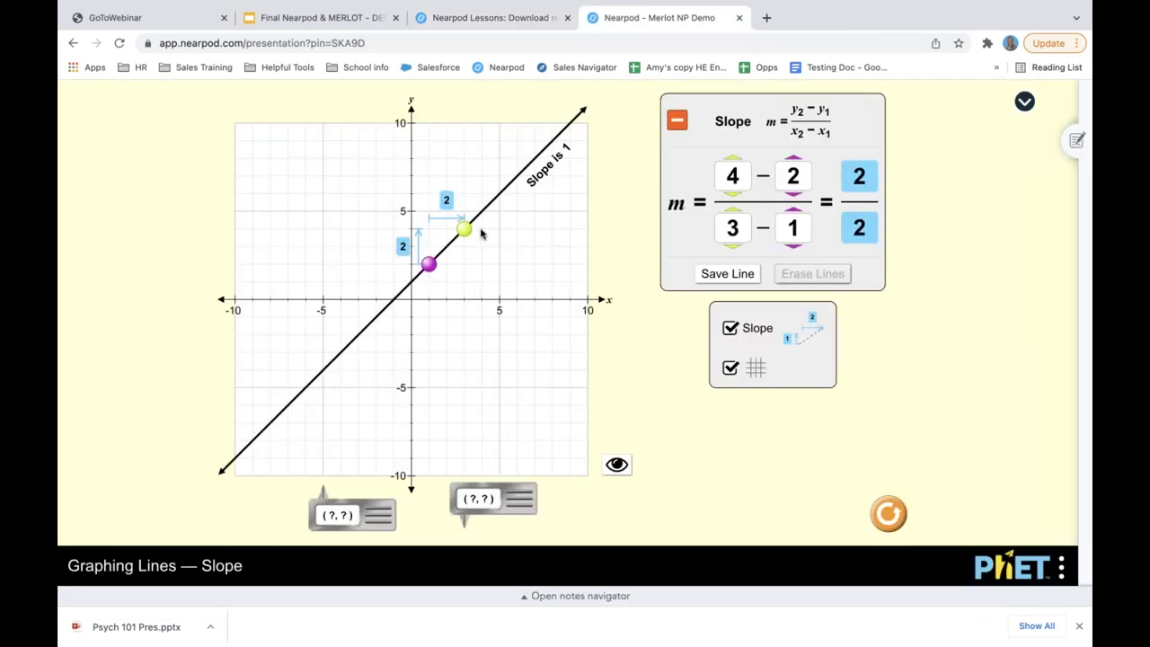
pyautogui.moveTo(464, 226); pyautogui.dragTo(465, 264)
pyautogui.moveTo(468, 311); pyautogui.dragTo(468, 374)
pyautogui.moveTo(429, 264); pyautogui.dragTo(394, 316)
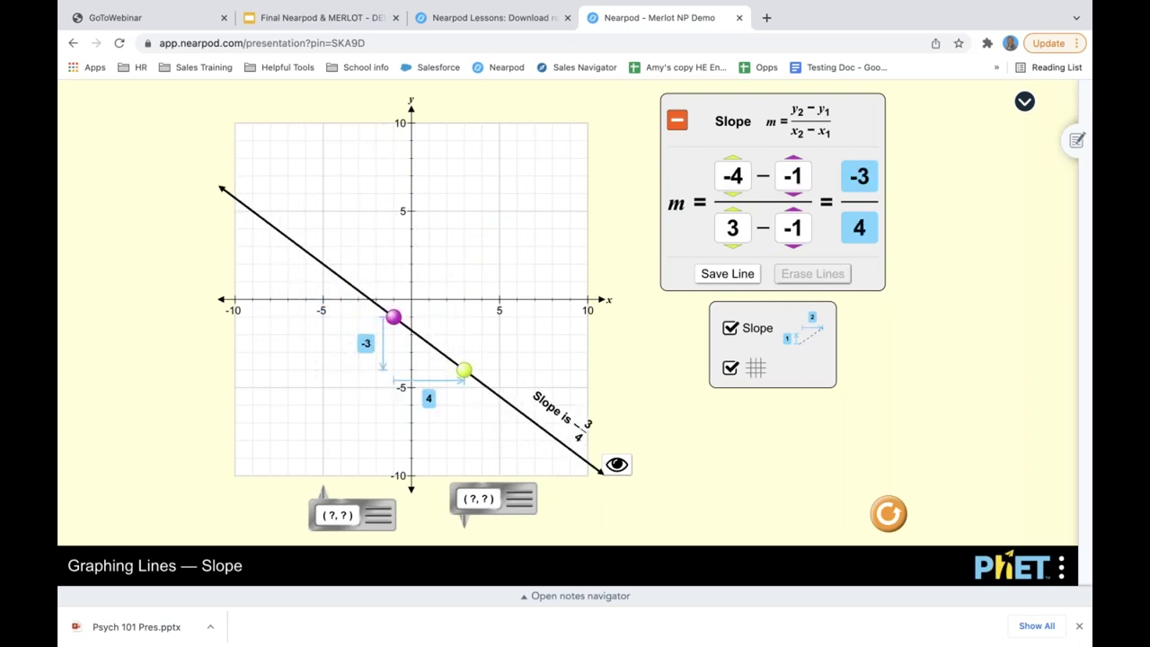
# Advance the lesson to the "Class settings" board on slide 7 and post "Face to face" as the student
pyautogui.click(500, 21)
pyautogui.click(1079, 355)
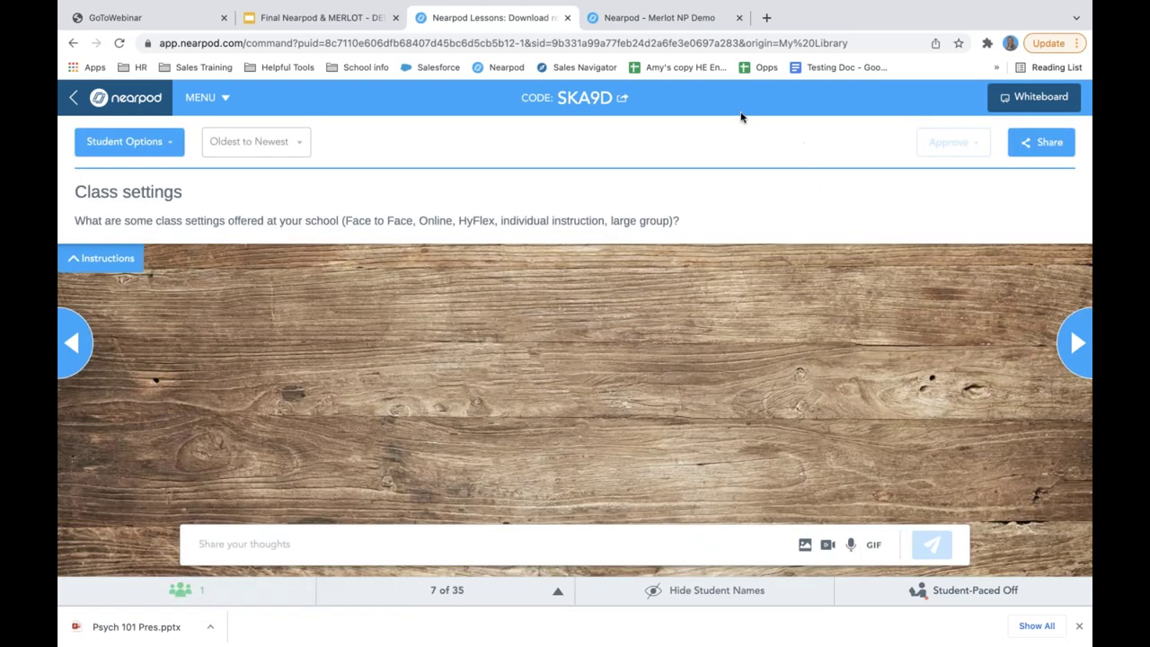
pyautogui.click(640, 20)
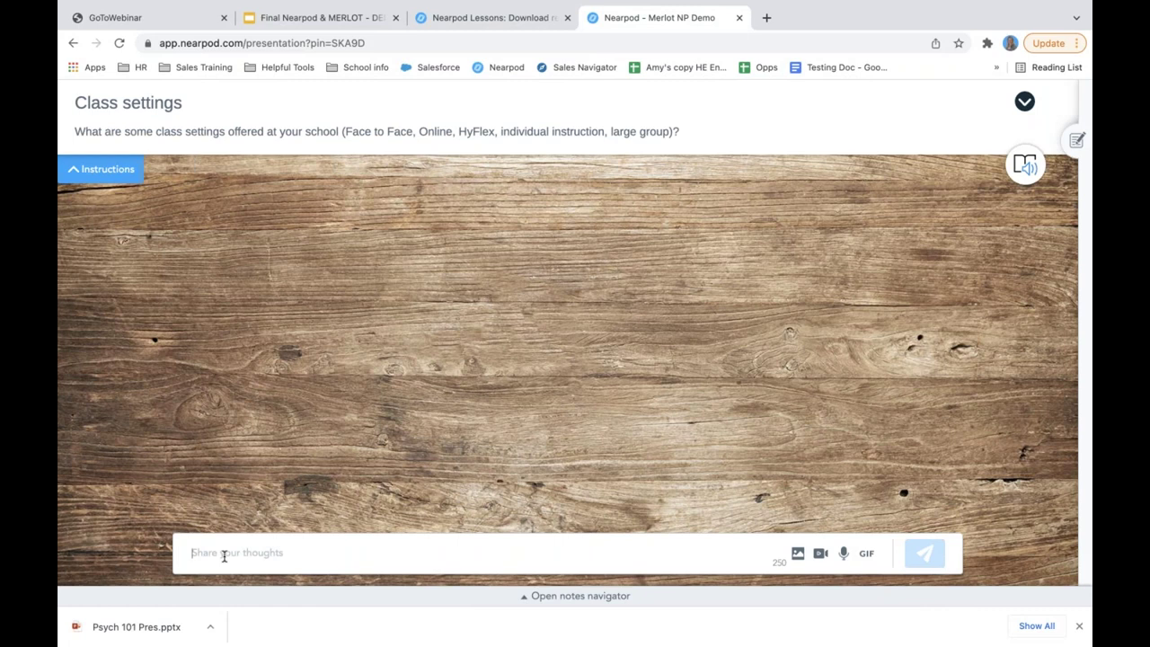
pyautogui.write('Face to face')
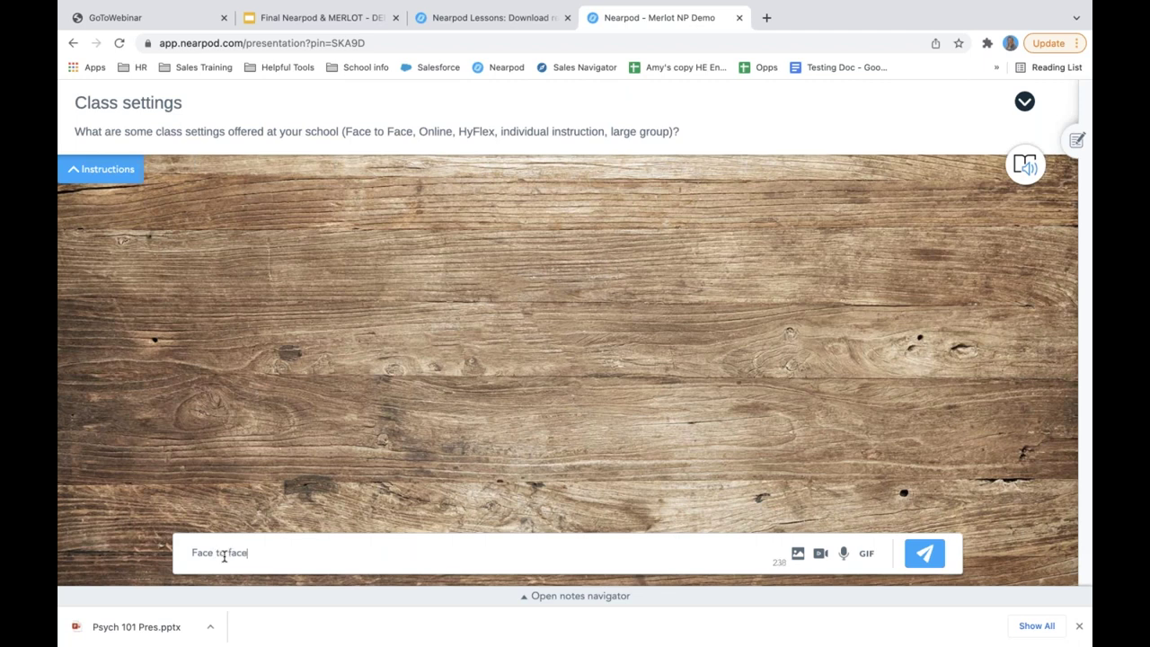
pyautogui.click(937, 550)
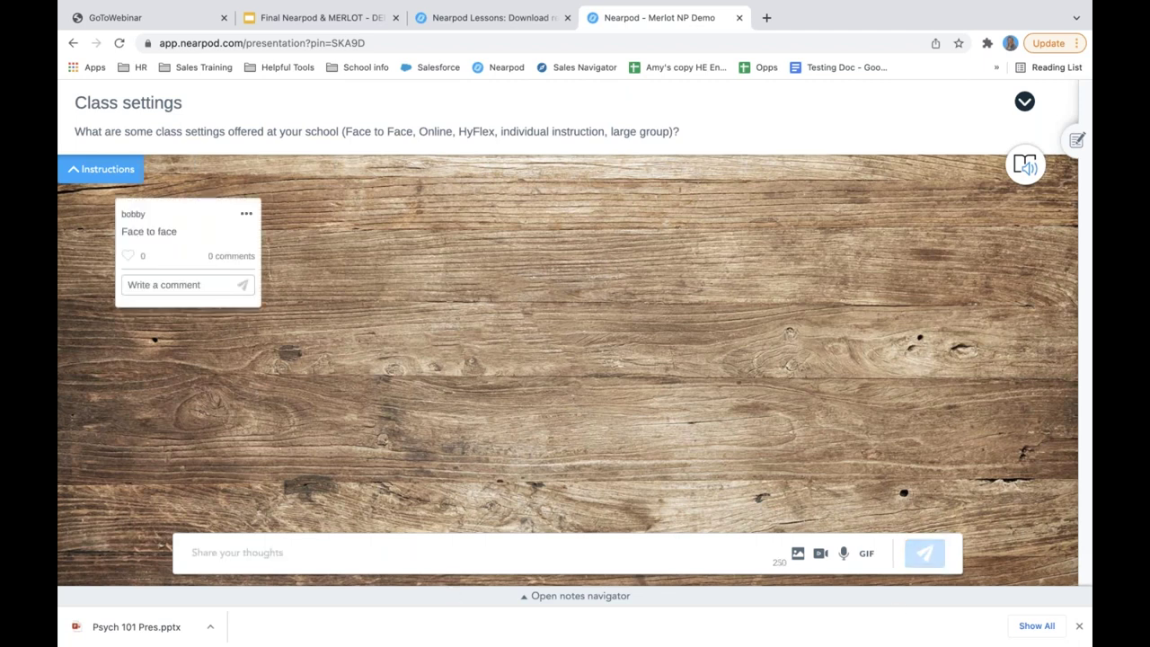
# Like the "Face to face" post and add the comment "I do too" to it
pyautogui.click(128, 255)
pyautogui.click(165, 283)
pyautogui.write('I do too')
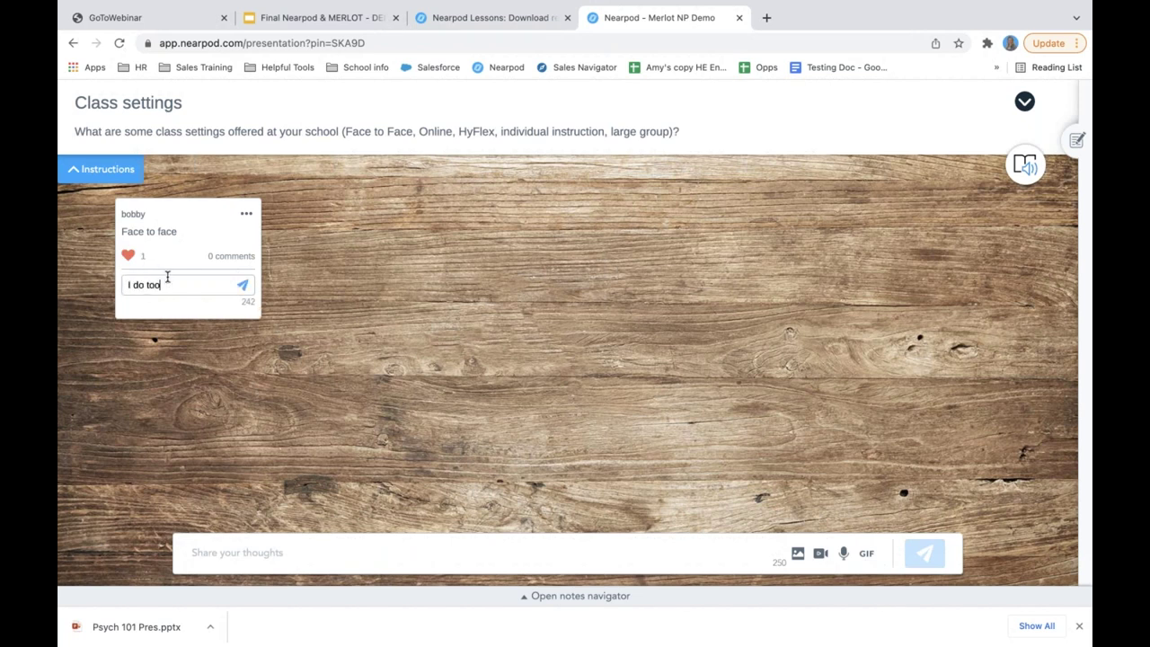
pyautogui.press('Return')
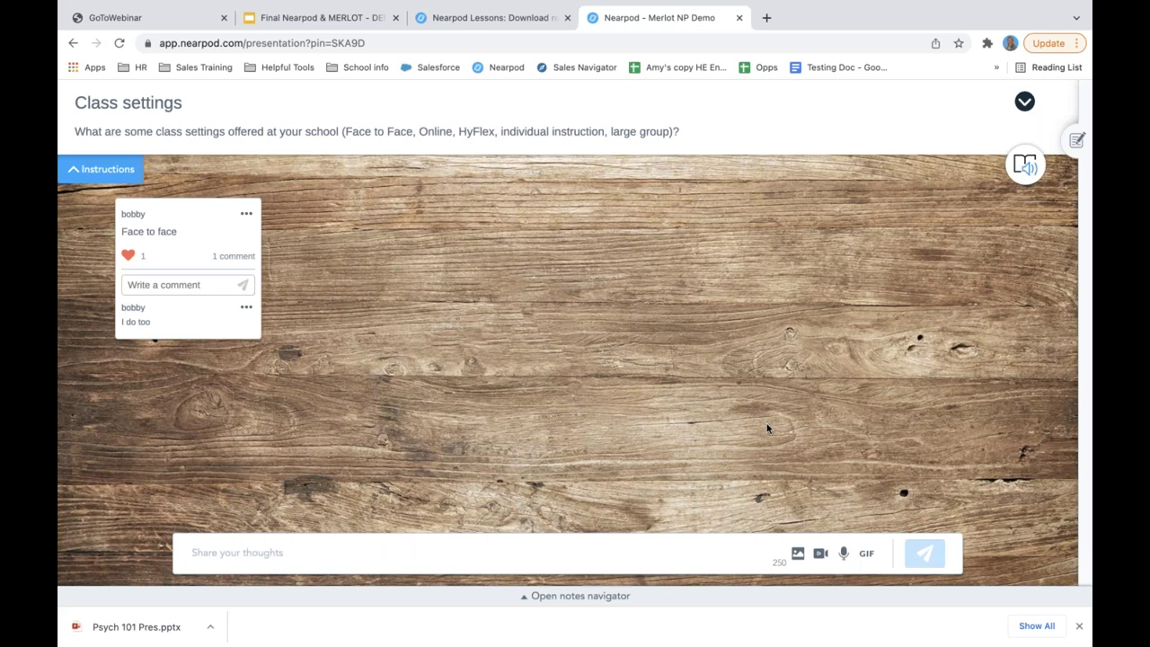
# View the GIF upload options for board posts, close them, and check the student's post in the teacher view
pyautogui.click(867, 552)
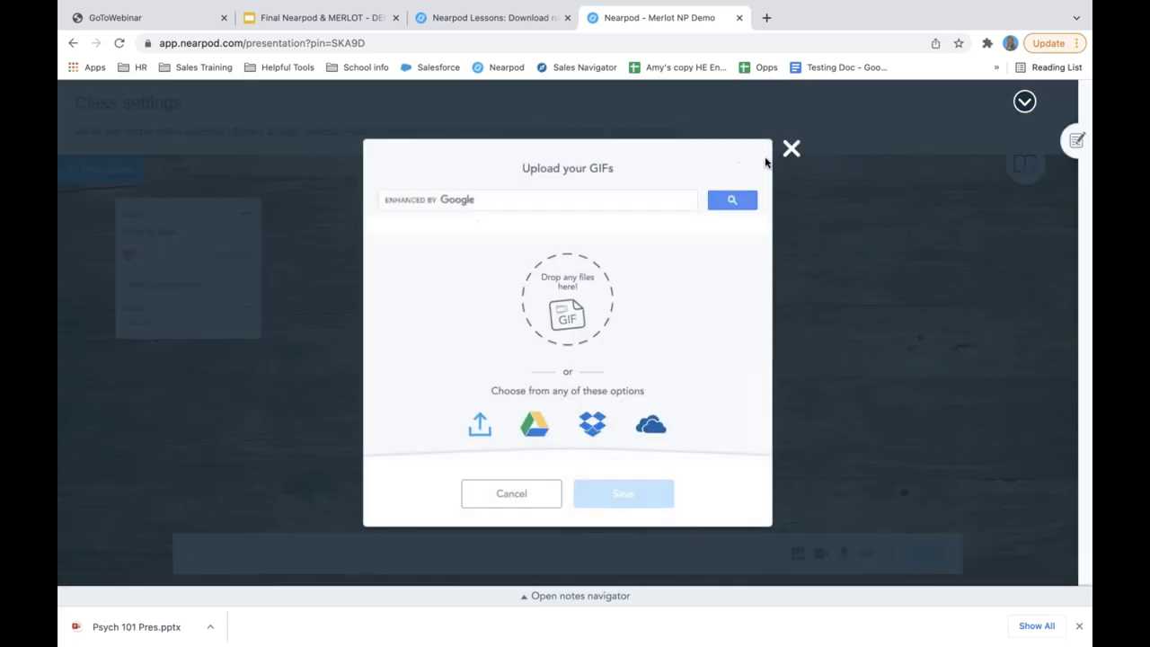
pyautogui.click(791, 150)
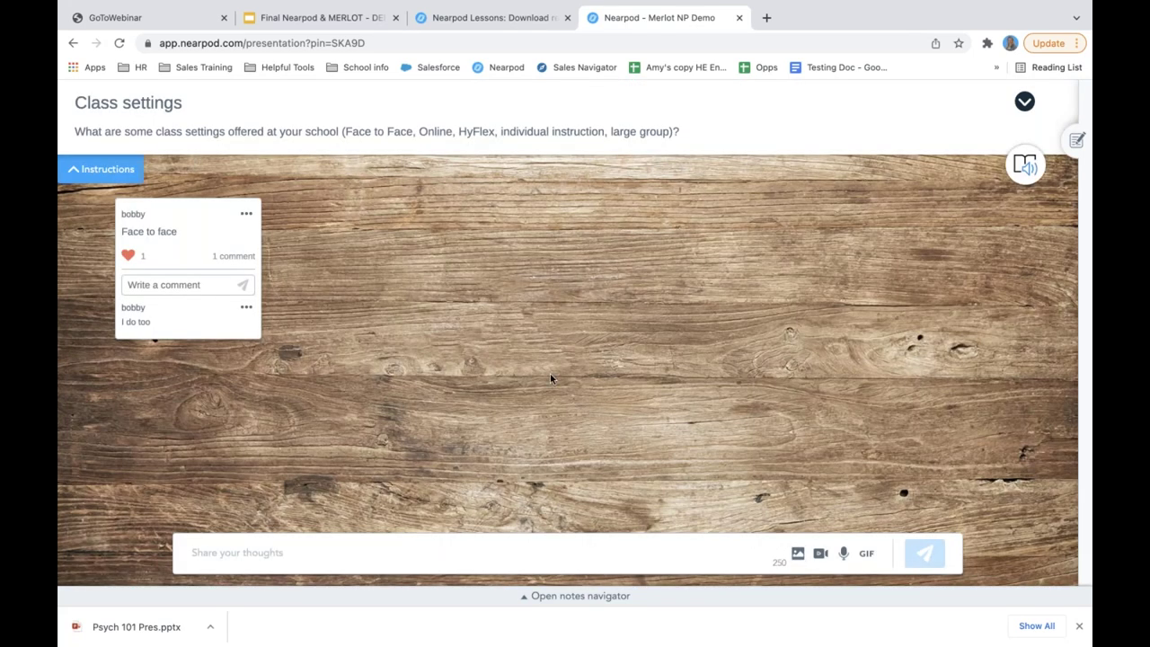
pyautogui.click(484, 18)
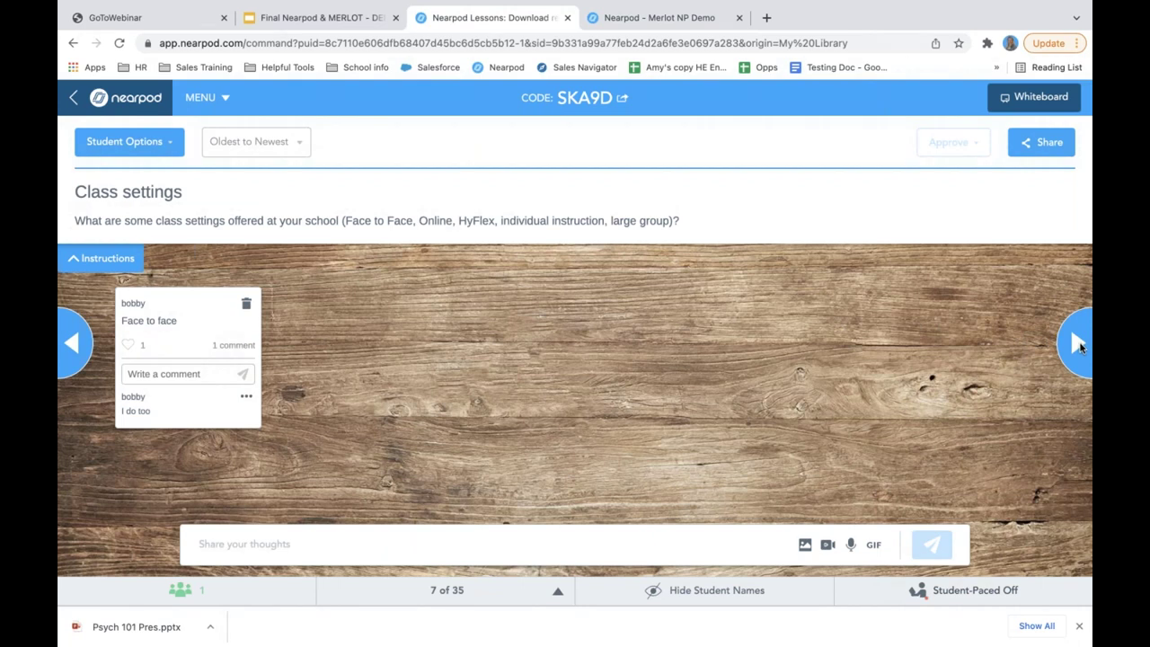
# Advance to the 360° operating room on slide 8 and, as the student, look around to the doorway with the stretcher
pyautogui.press('Right')
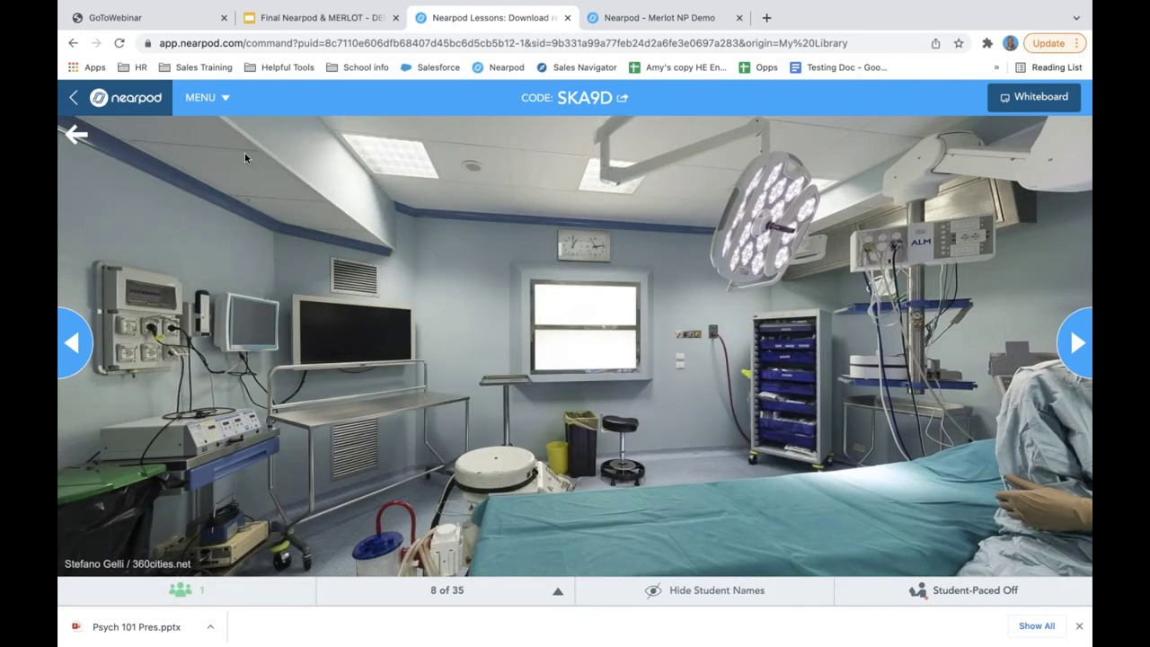
pyautogui.moveTo(669, 12)
pyautogui.click(655, 56)
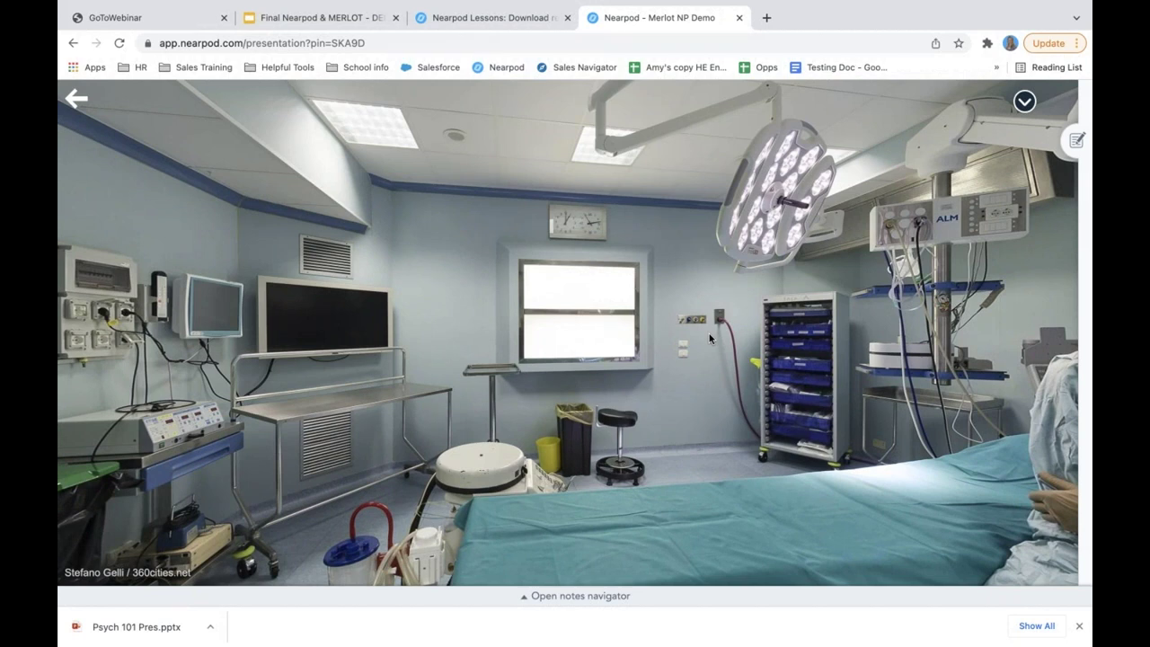
pyautogui.moveTo(709, 334); pyautogui.dragTo(604, 300)
pyautogui.scroll(5, 604, 300)
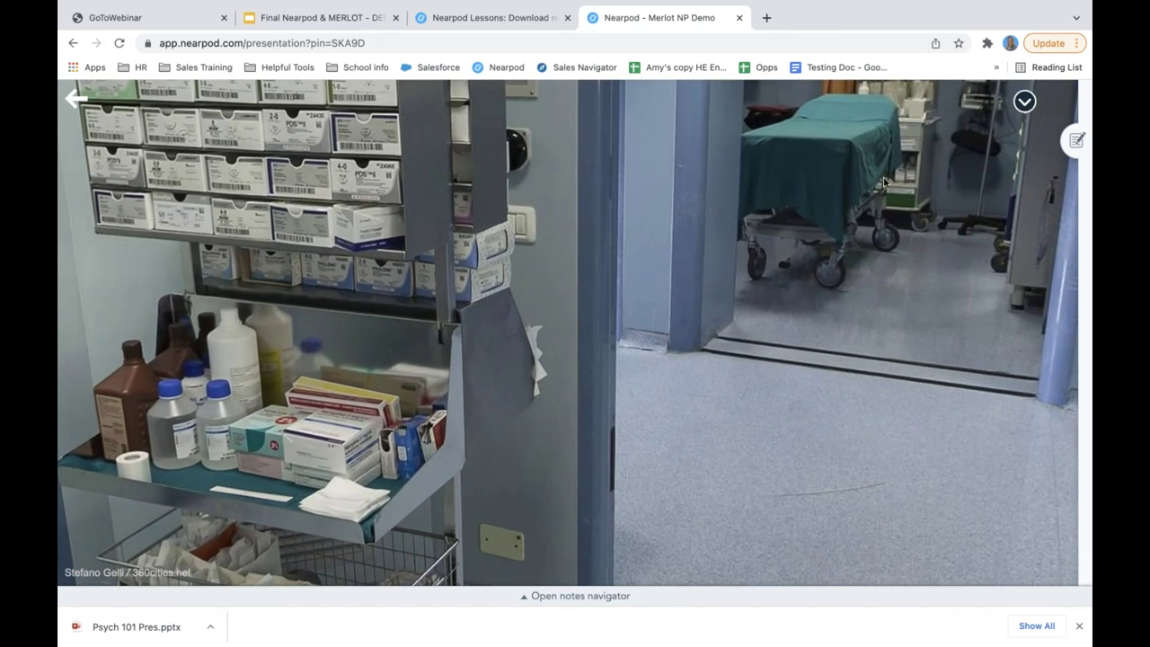
pyautogui.moveTo(884, 183); pyautogui.dragTo(720, 284)
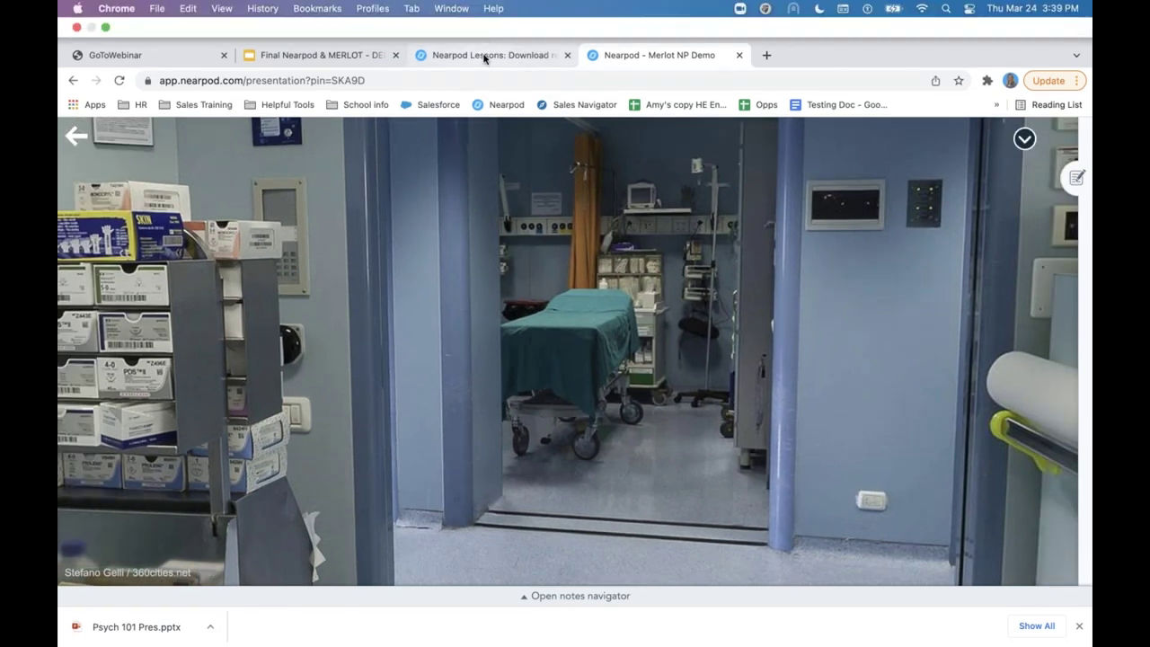
# From the teacher view, advance to the broken bone matching activity on slide 9 and start it
pyautogui.click(486, 57)
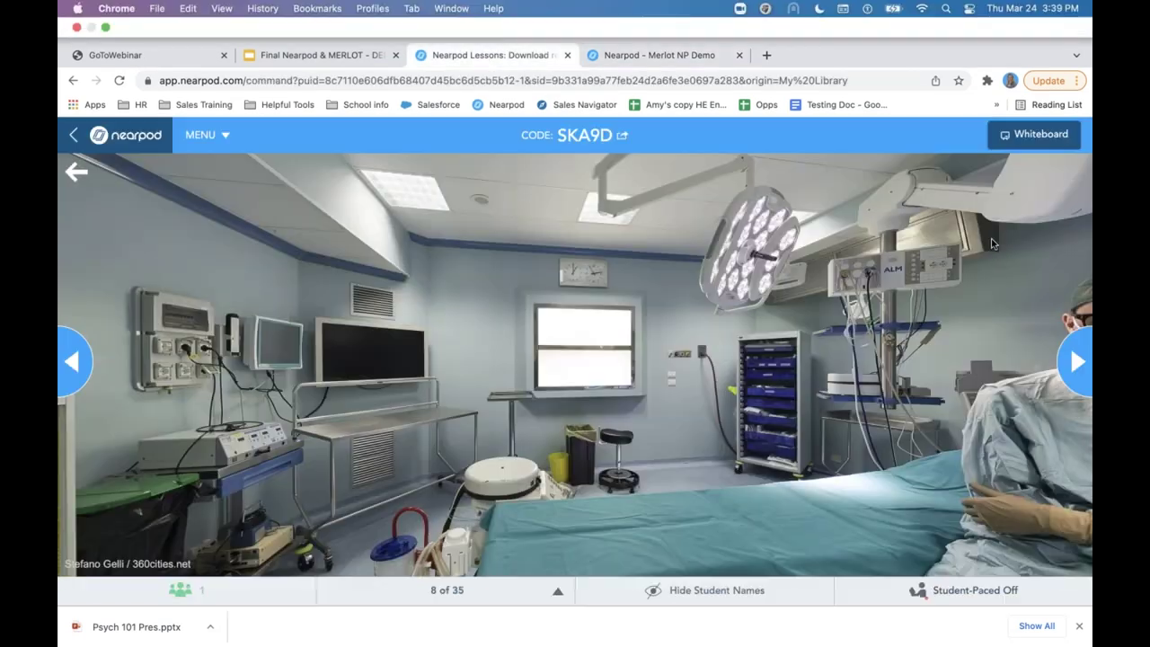
pyautogui.click(1079, 348)
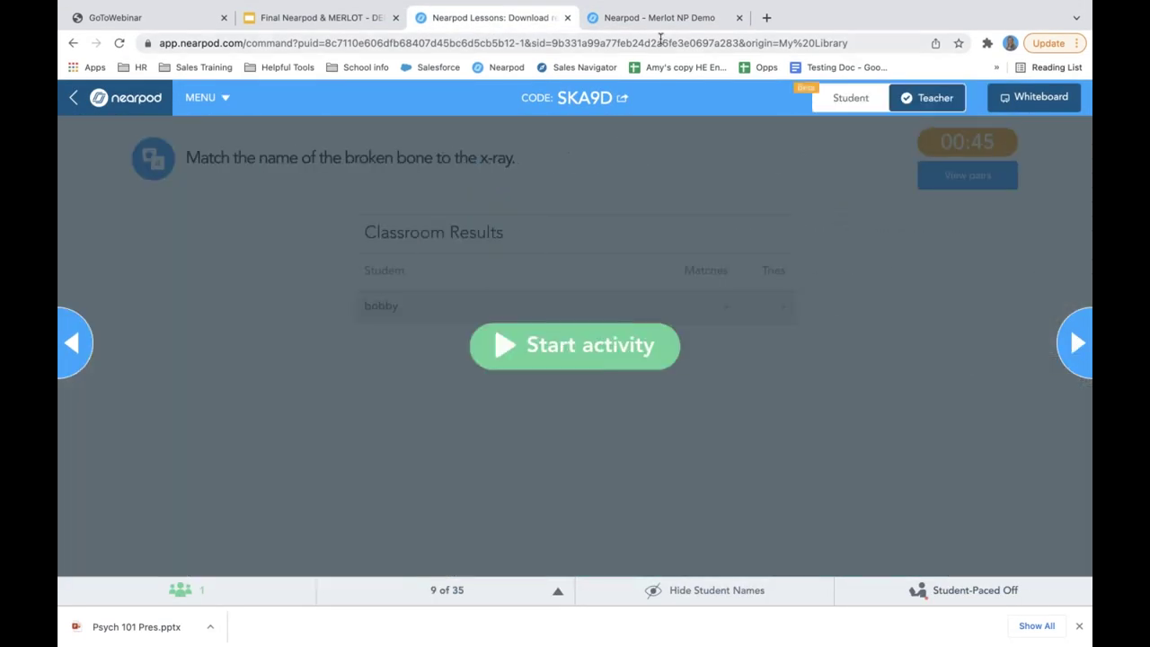
pyautogui.click(581, 347)
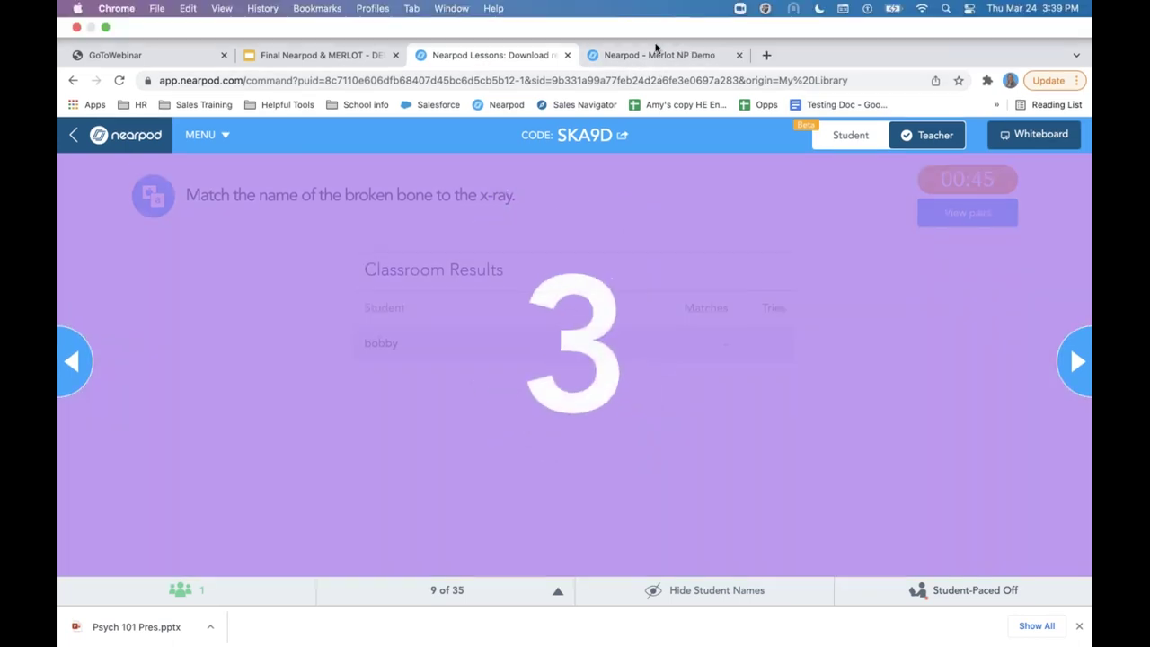
# As the student, match Ankle to the foot x-ray, try Ulna with the lower-leg x-ray, and check the classroom results as teacher
pyautogui.click(655, 53)
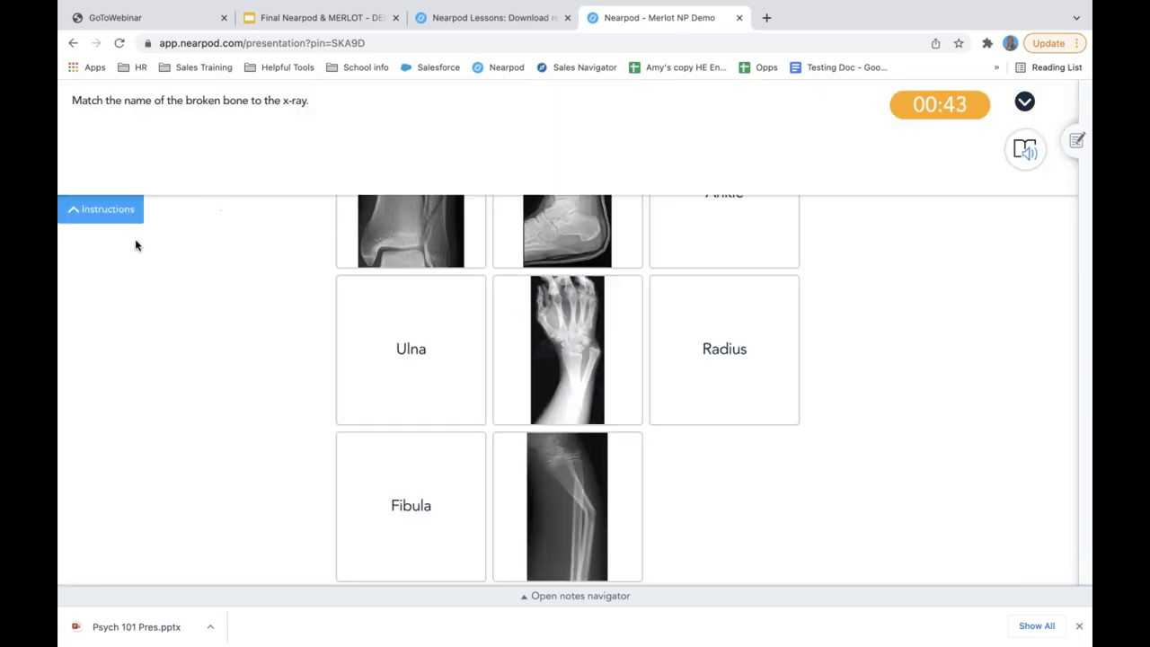
pyautogui.click(102, 212)
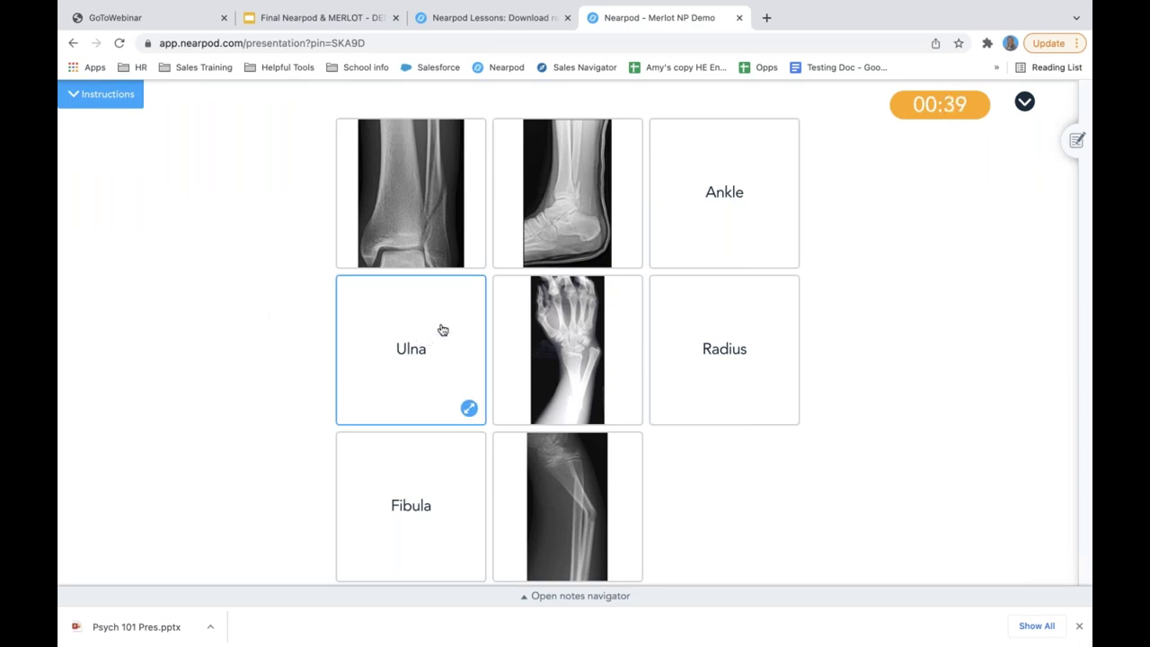
pyautogui.click(701, 220)
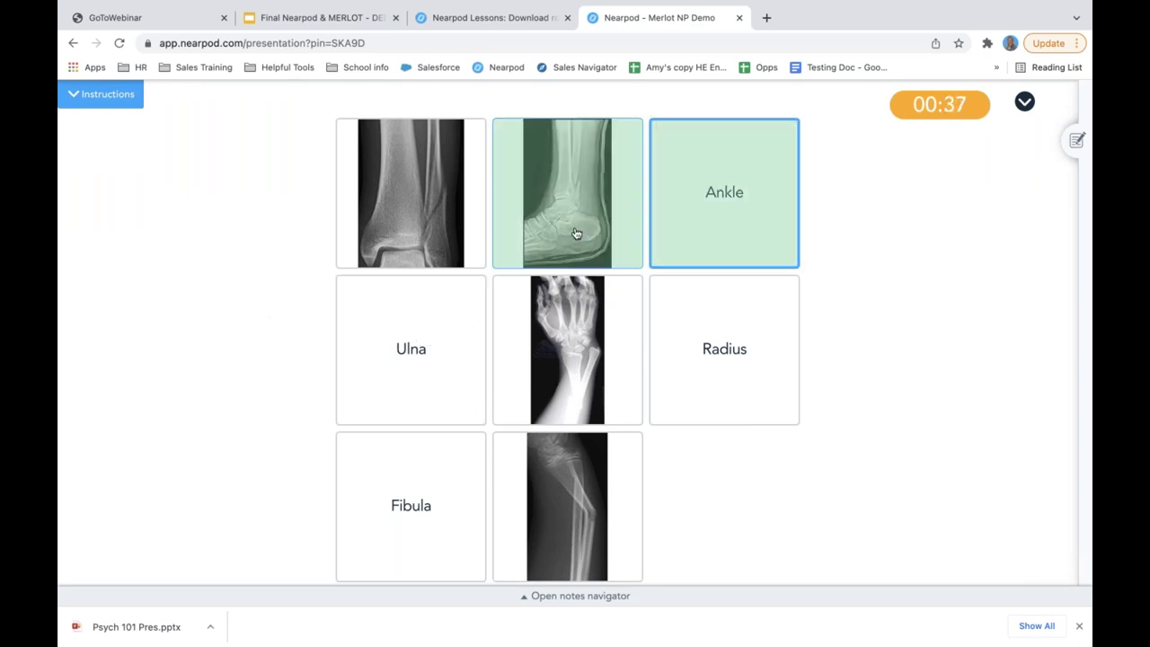
pyautogui.click(392, 357)
pyautogui.click(451, 259)
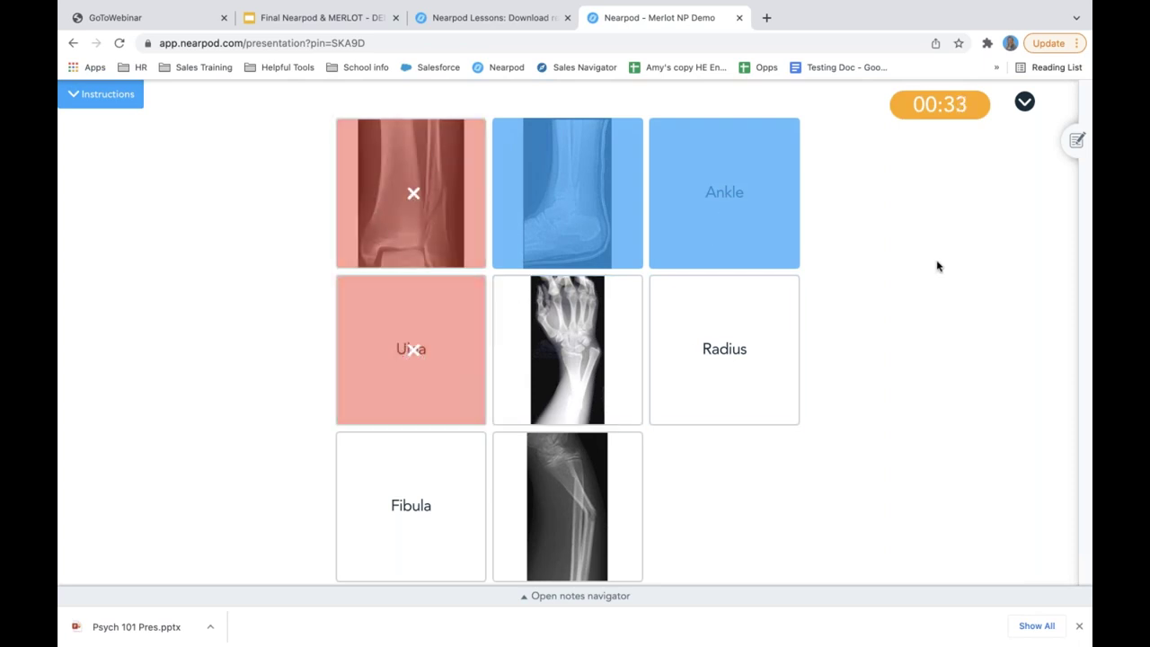
pyautogui.click(459, 17)
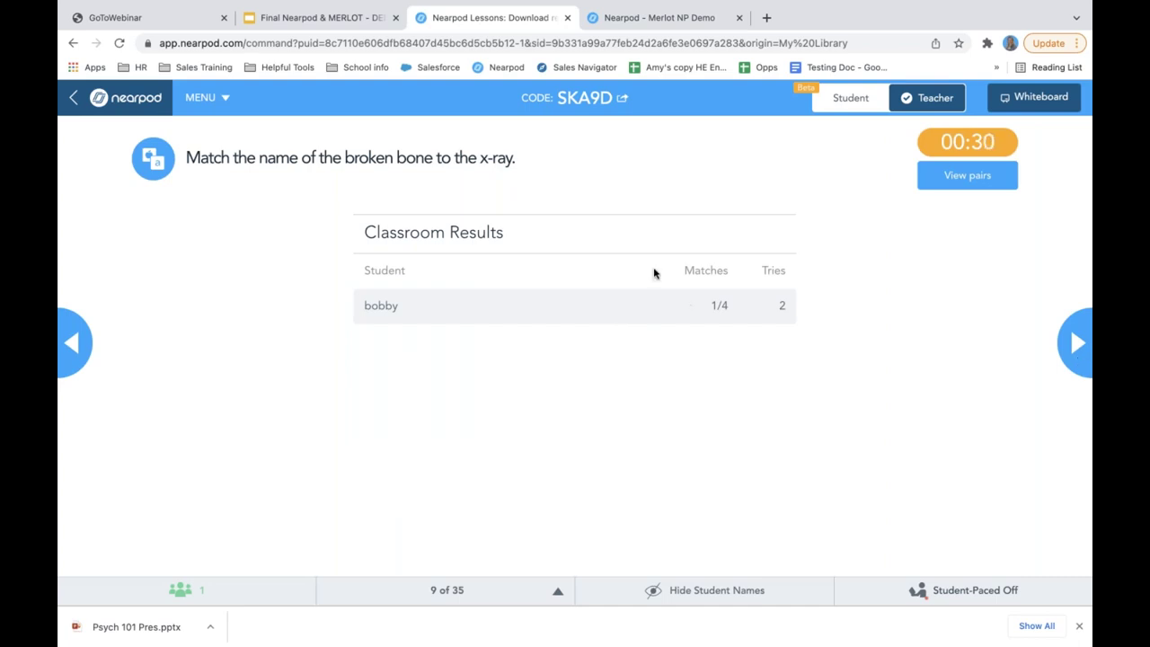
# Advance to the 3D skeleton on slide 10, rotate it to show its back, and zoom in and out on it
pyautogui.click(1077, 346)
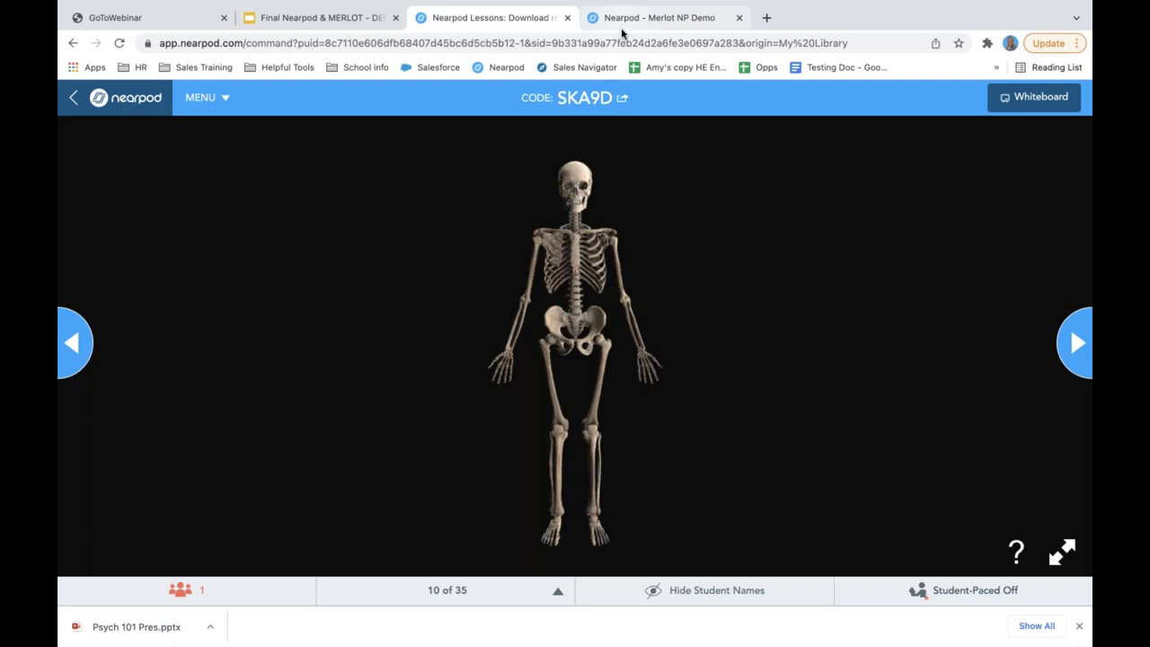
pyautogui.moveTo(589, 301); pyautogui.dragTo(364, 318)
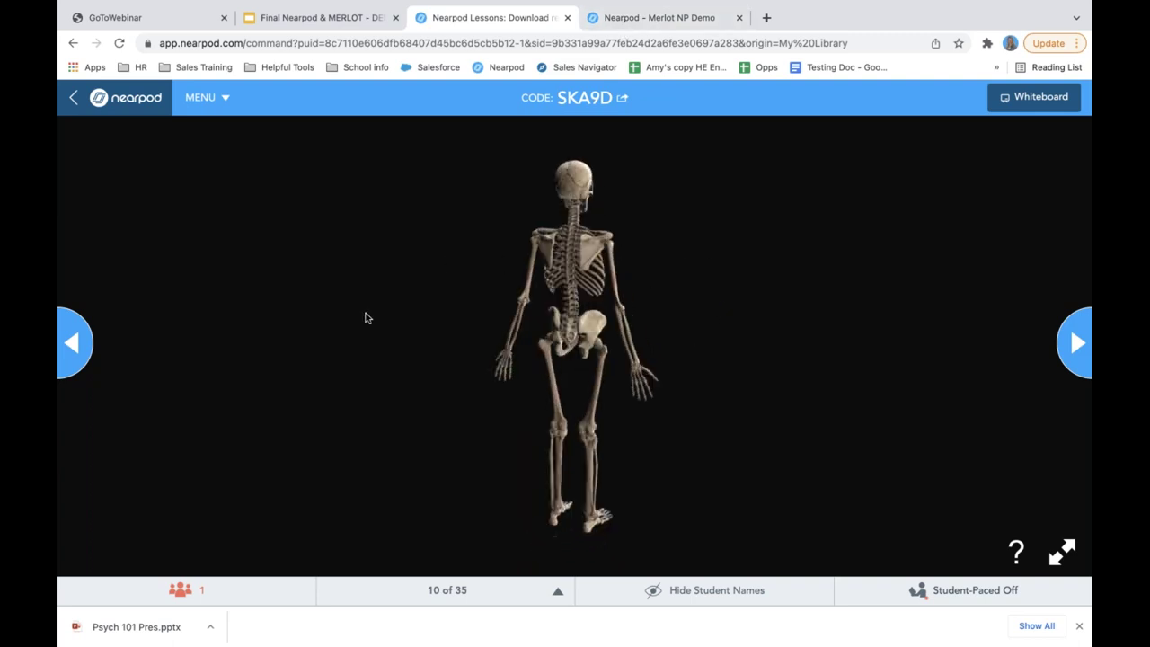
pyautogui.scroll(5, 363, 318)
pyautogui.scroll(-7, 366, 318)
pyautogui.scroll(3, 366, 318)
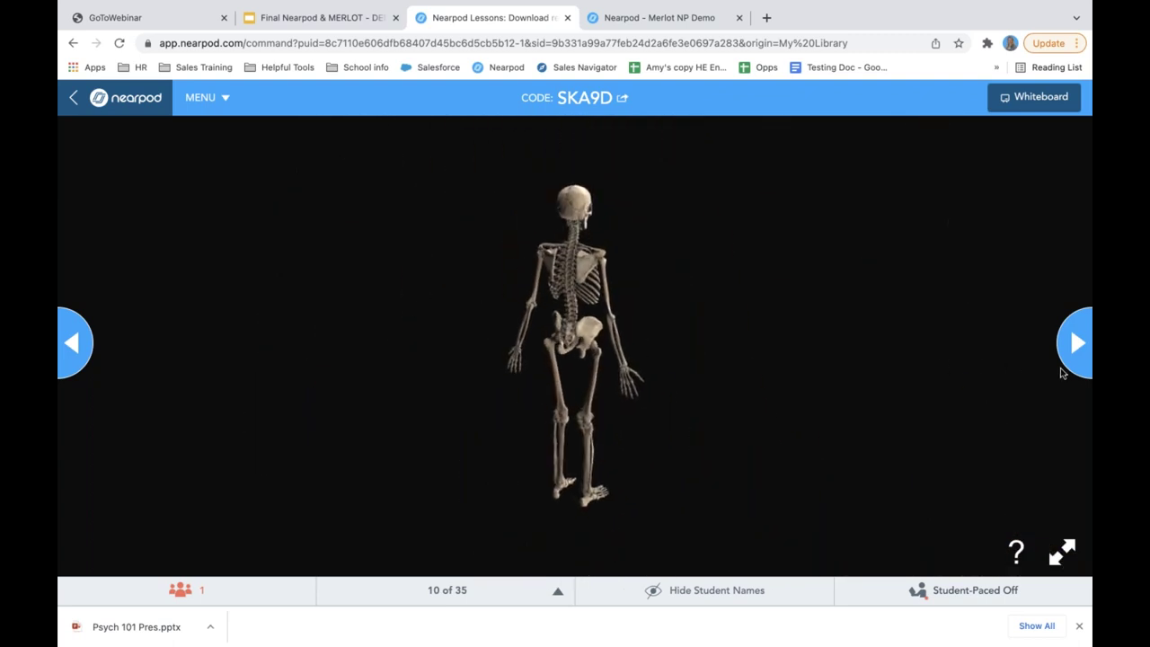
# Advance to the fracture drawing activity on slide 11 and, as the student, enlarge the "Types of Bone Fractures" reference image and close it
pyautogui.click(1077, 355)
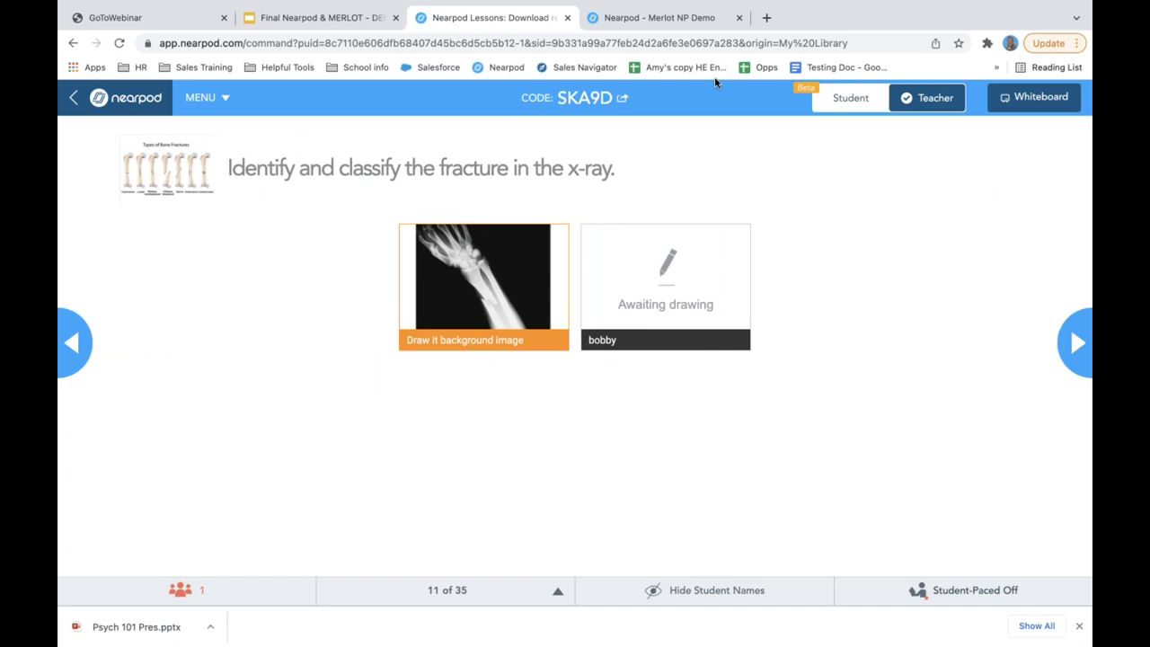
pyautogui.click(622, 25)
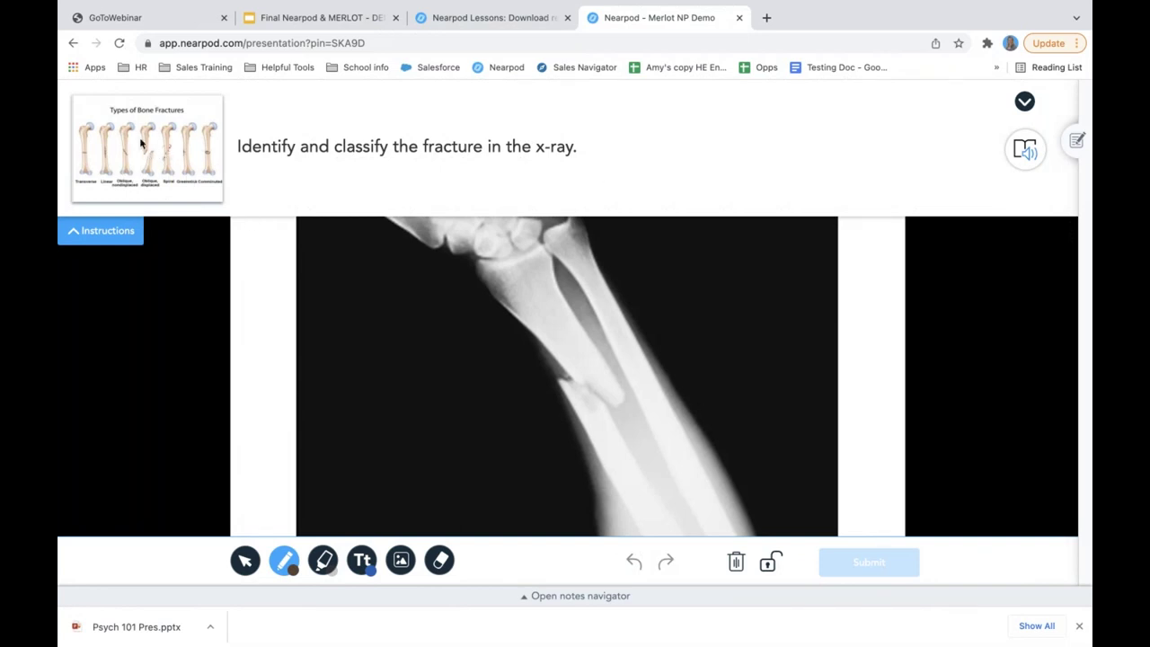
pyautogui.click(144, 145)
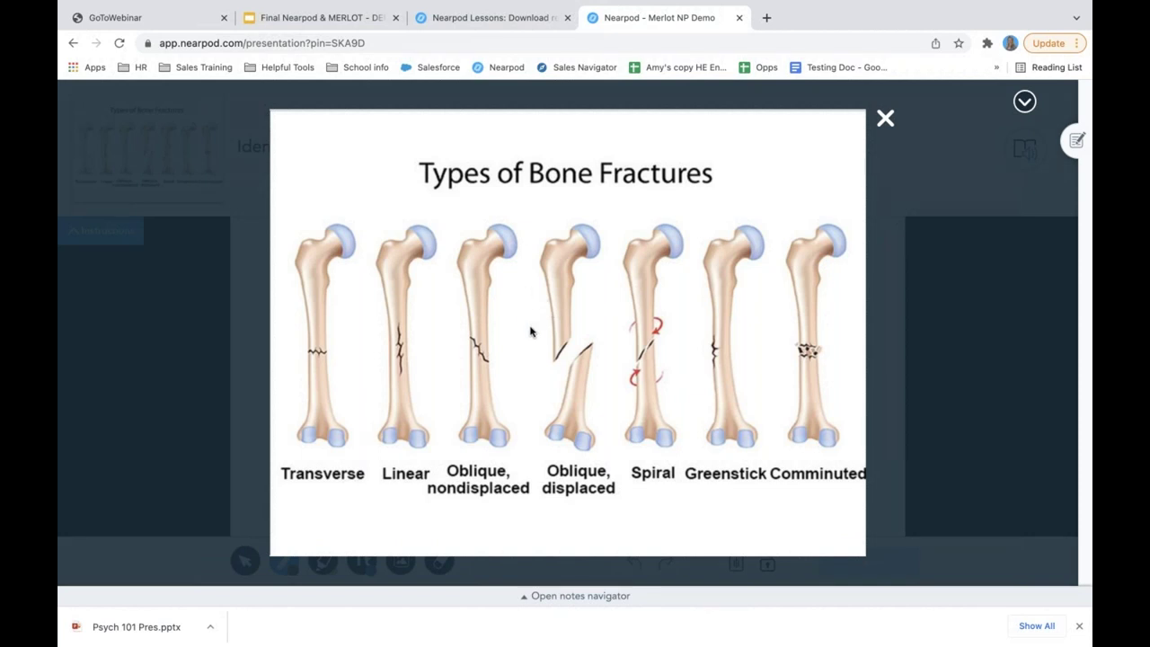
pyautogui.click(885, 120)
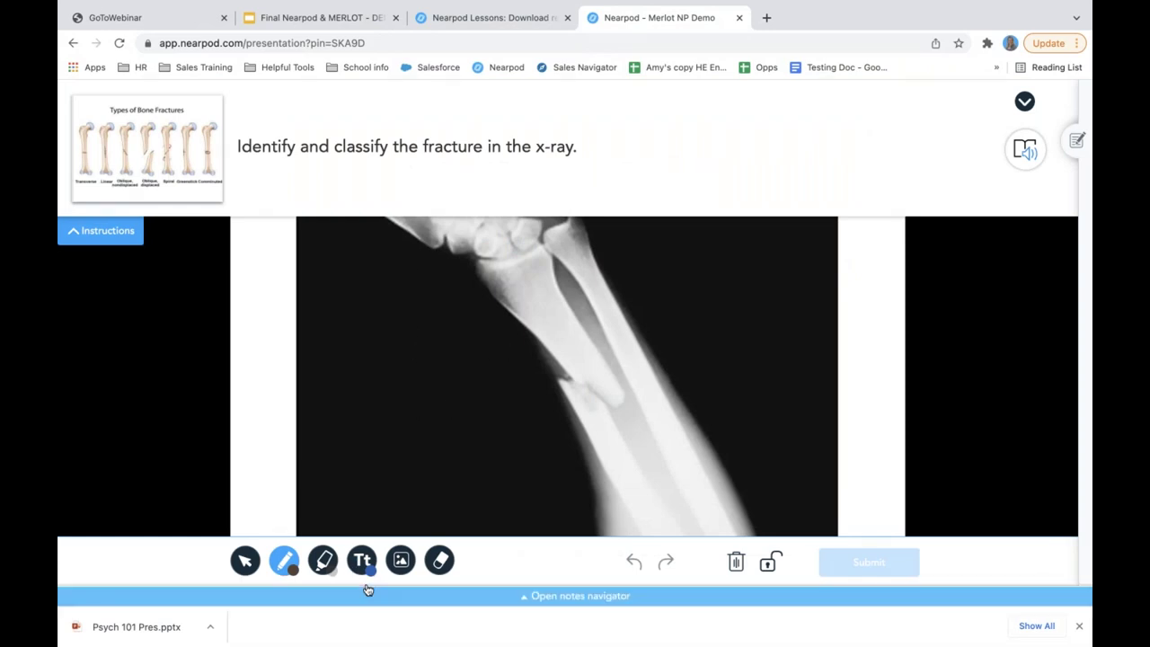
# Set the pen colour to red and circle the fracture on the forearm x-ray
pyautogui.click(286, 560)
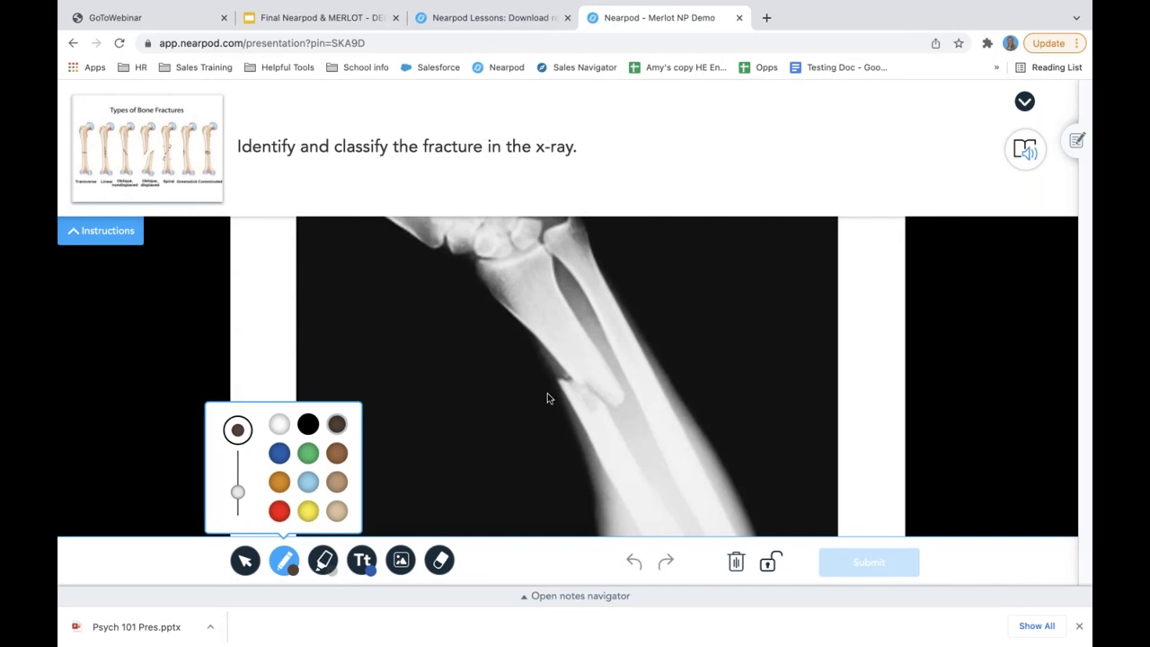
pyautogui.click(279, 511)
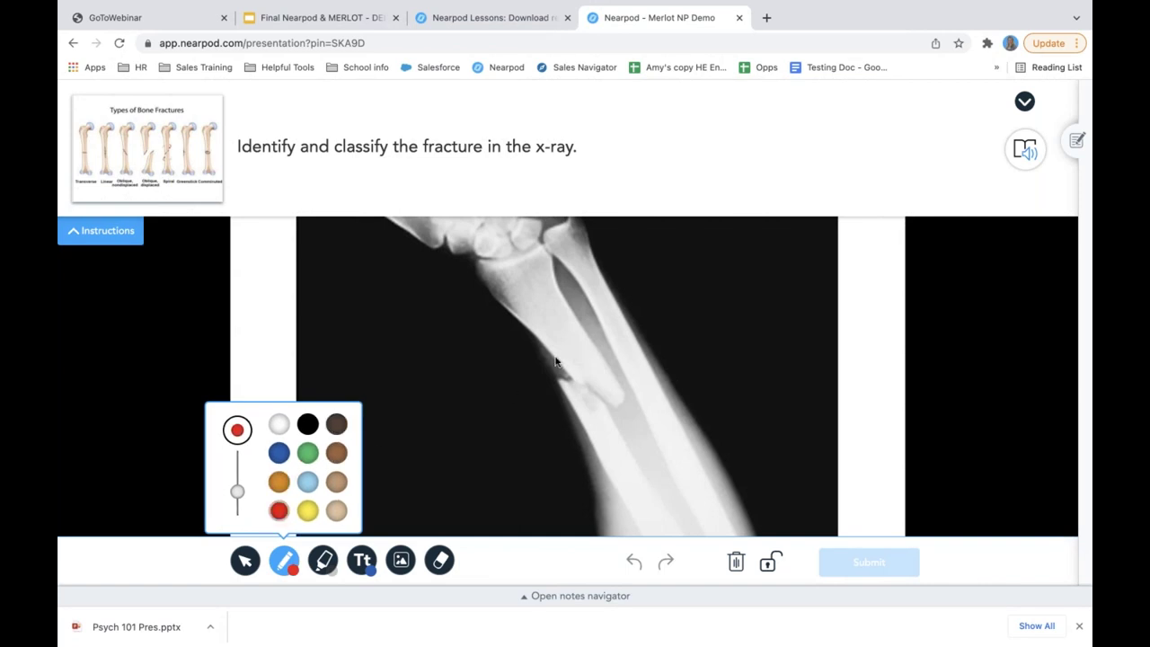
pyautogui.moveTo(556, 361); pyautogui.dragTo(568, 380)
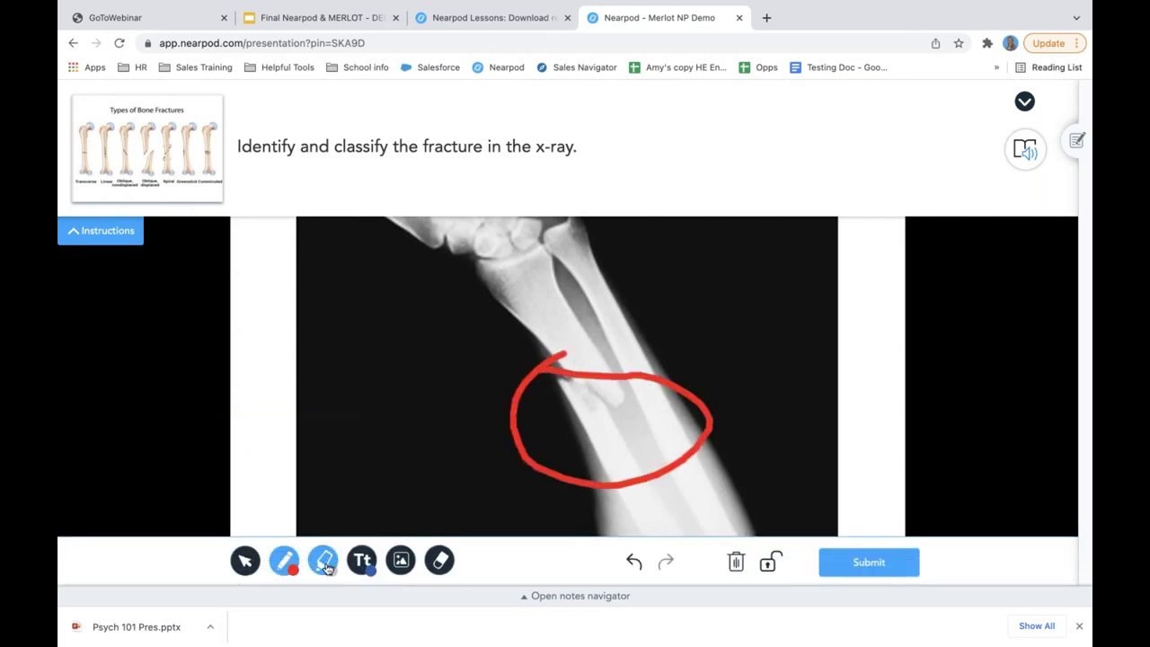
# Add the text label "Oblique" near the wrist on the x-ray and submit the drawing
pyautogui.click(362, 560)
pyautogui.click(496, 264)
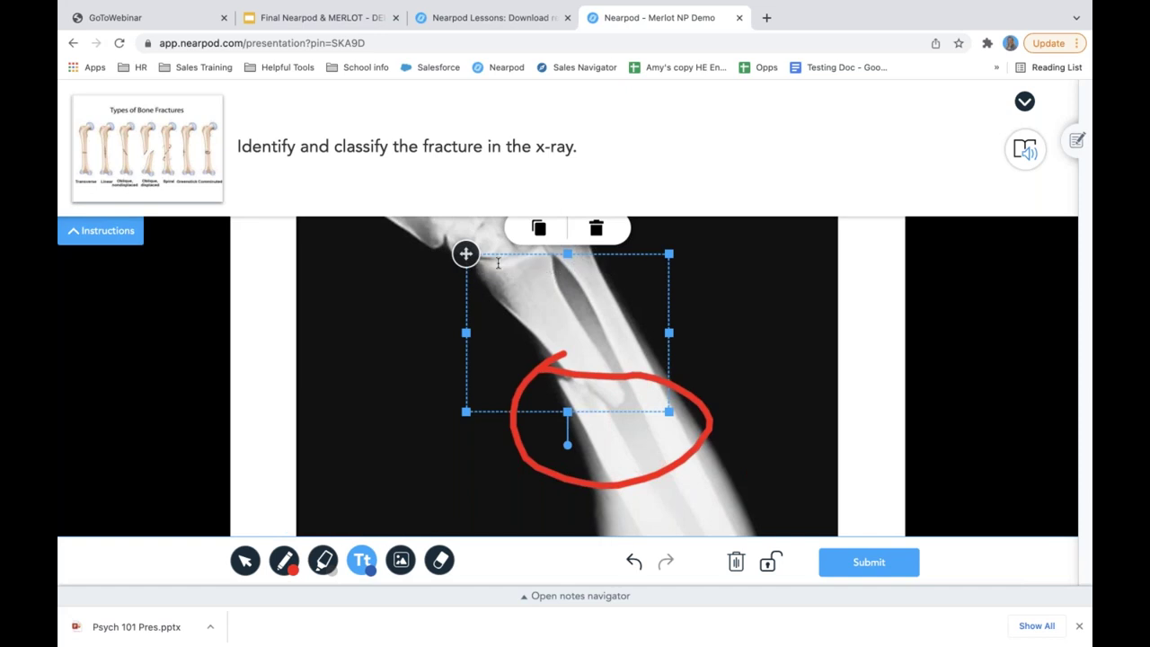
pyautogui.write('Oblique')
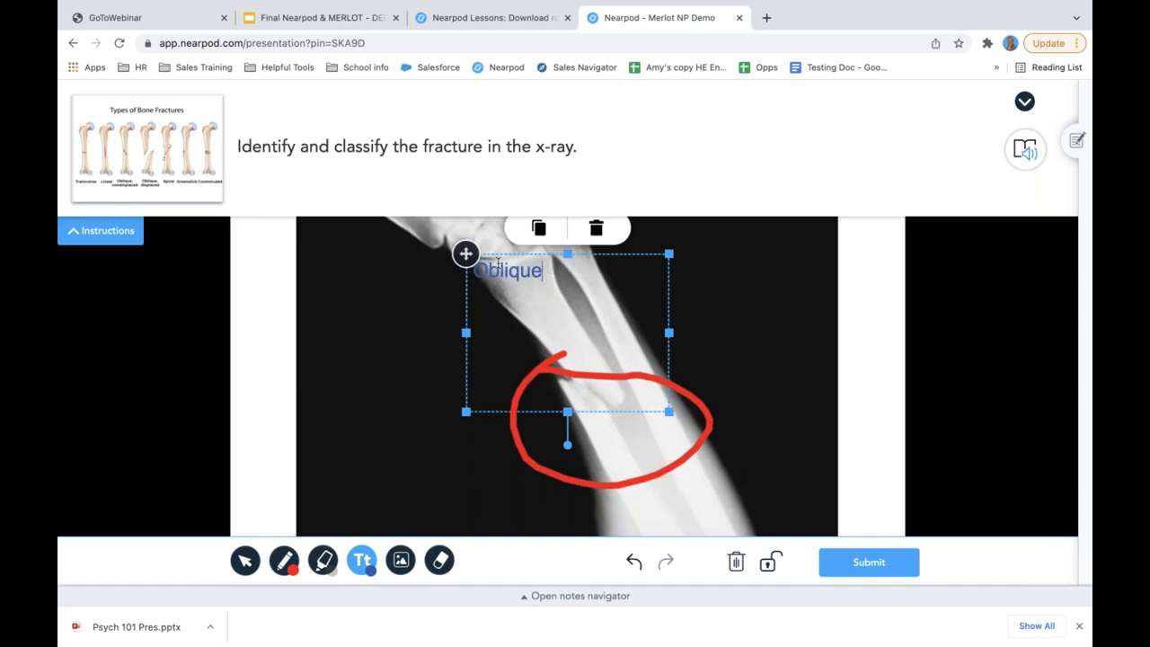
pyautogui.click(867, 562)
# Check the submitted drawing in the teacher view and open the Notes feature in the student view
pyautogui.click(490, 18)
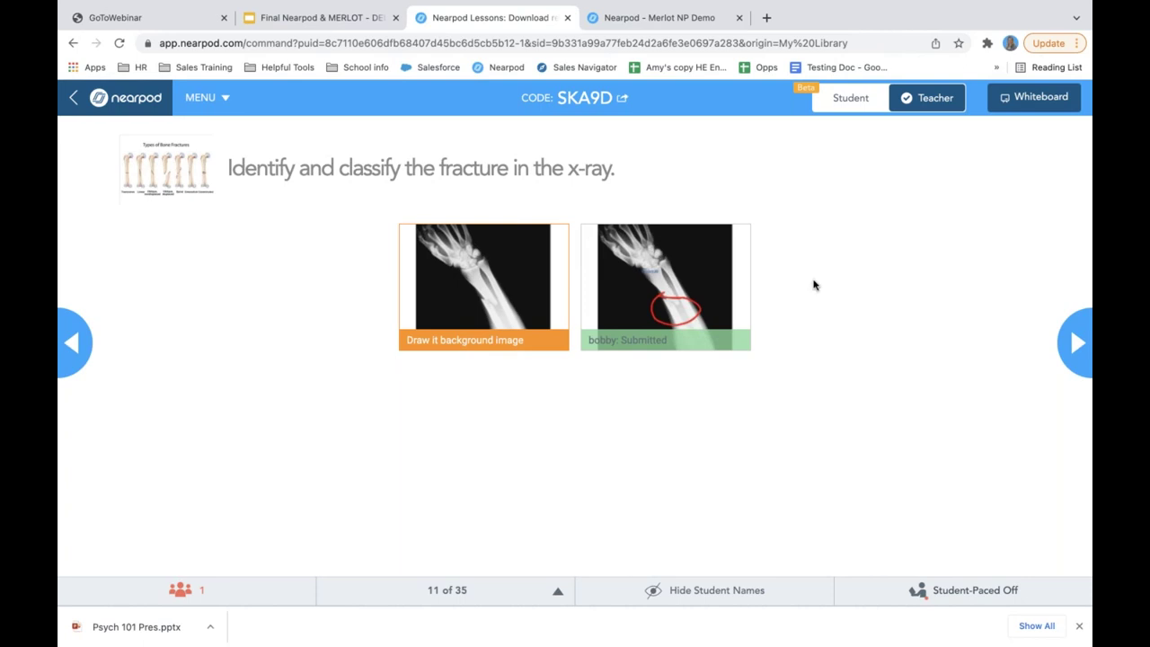
pyautogui.click(593, 18)
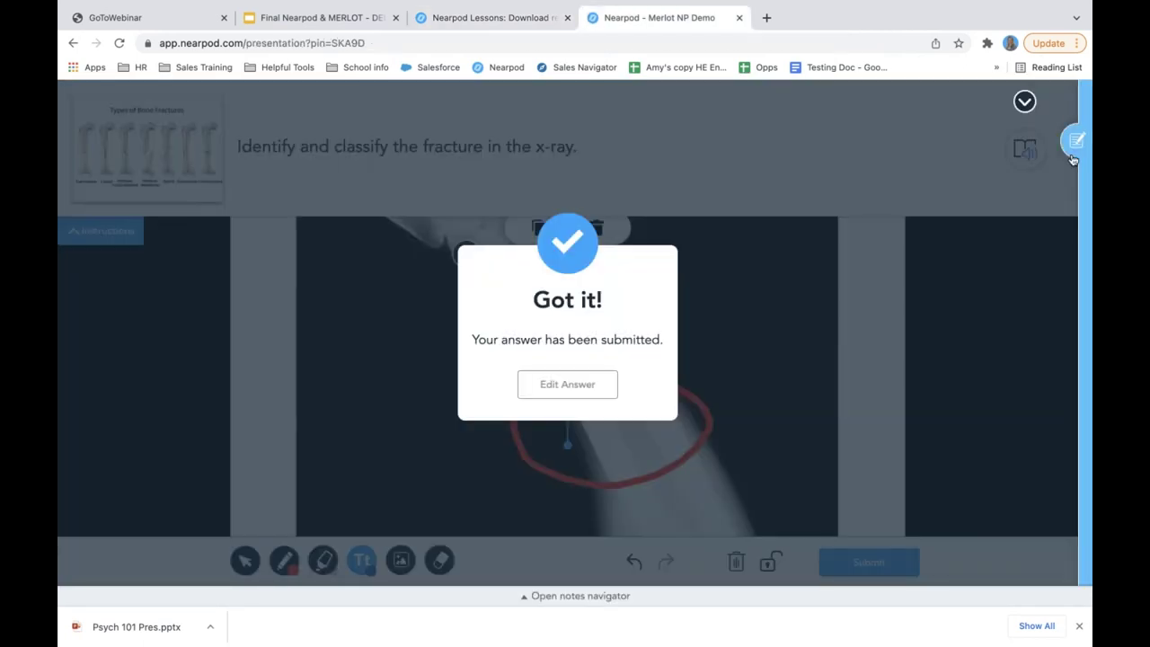
pyautogui.click(1077, 144)
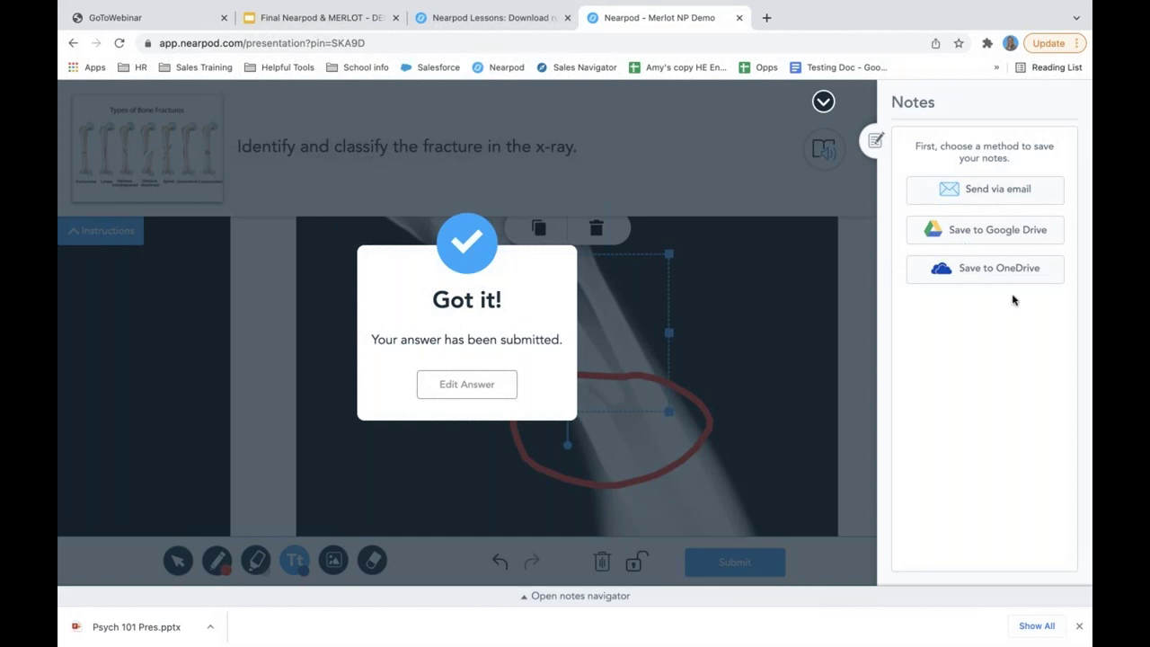
# Advance the session to the open-ended fracture prevention question on slide 12 and submit "Eat well" as the student
pyautogui.click(451, 18)
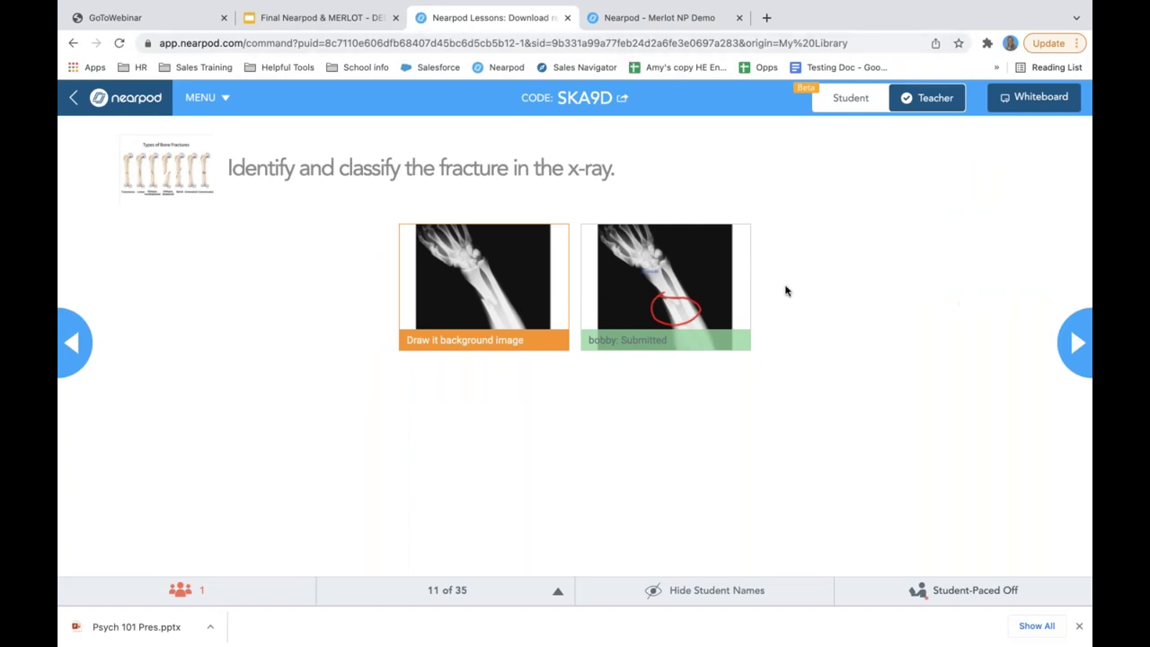
pyautogui.click(1083, 352)
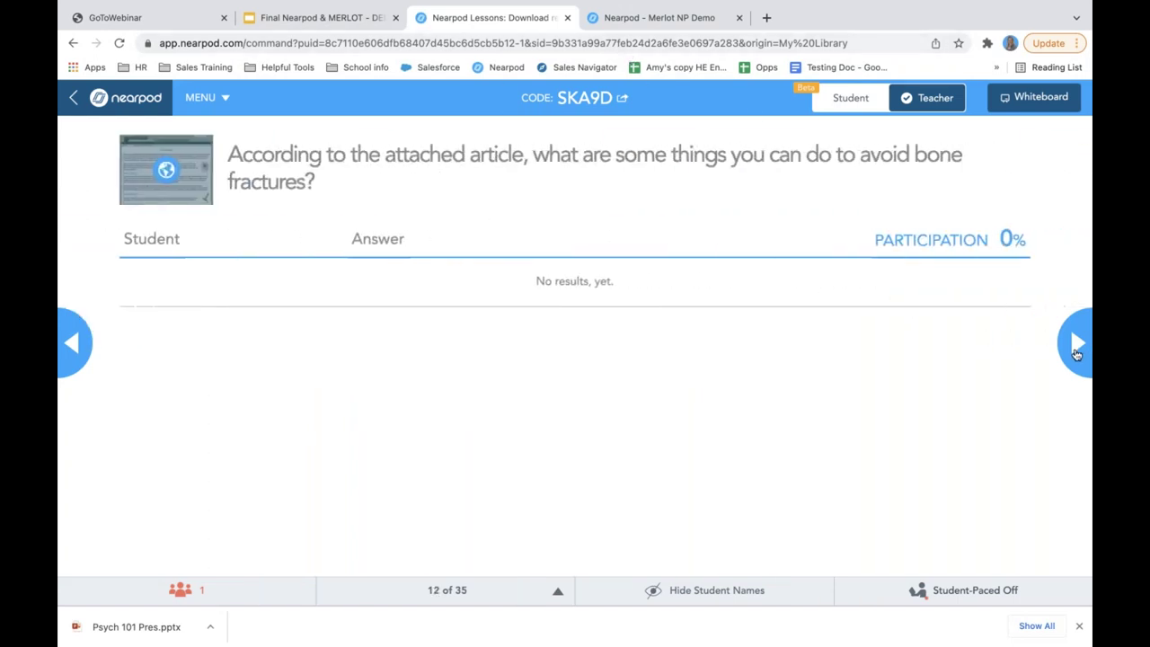
pyautogui.click(672, 18)
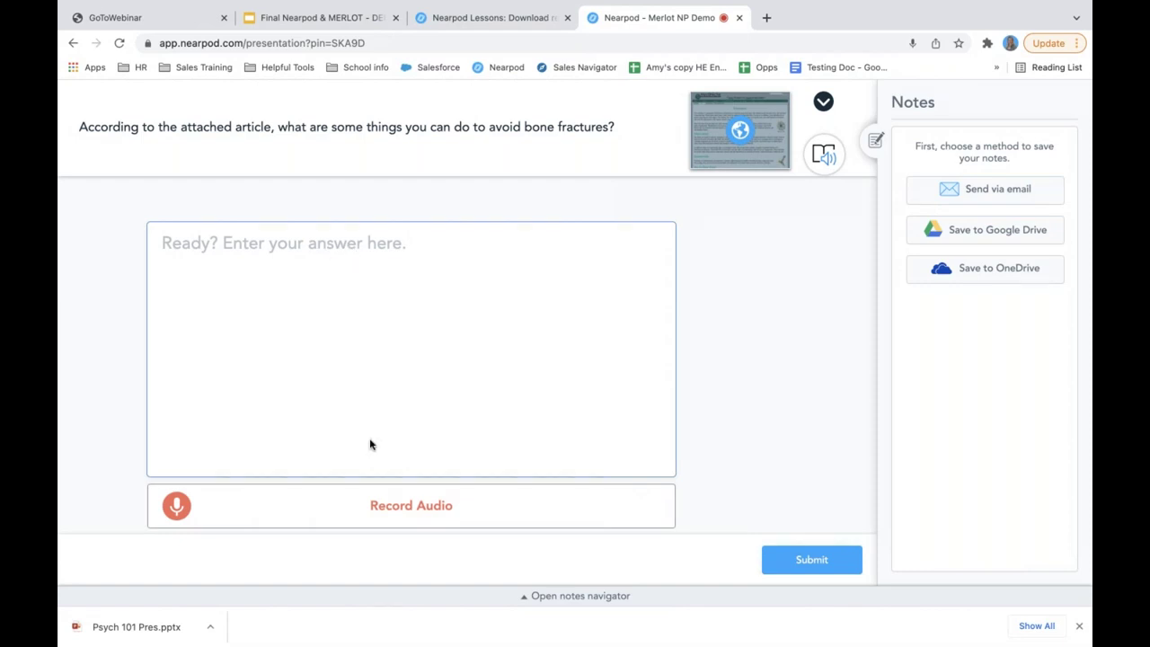
pyautogui.click(321, 240)
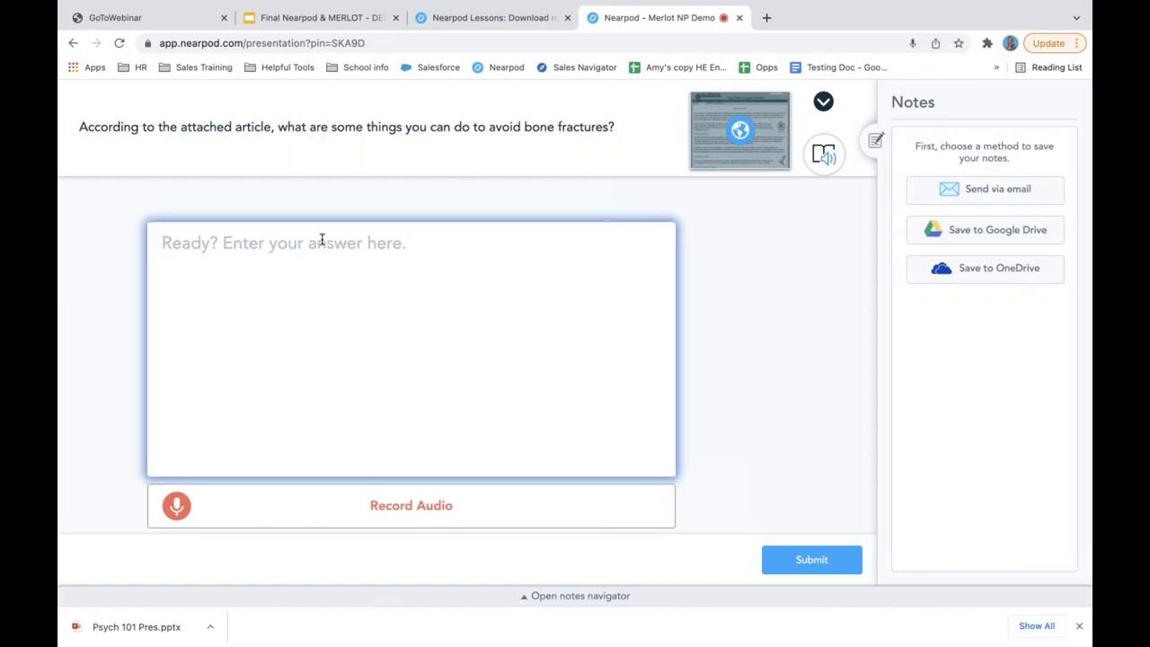
pyautogui.write('Eat well')
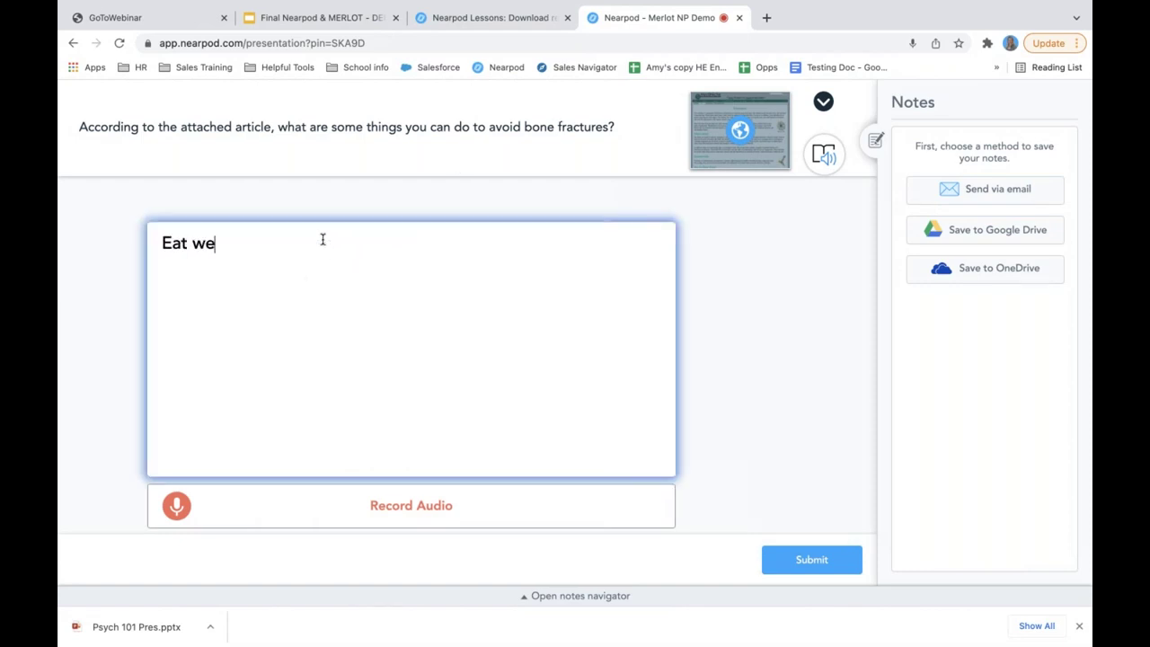
pyautogui.click(812, 559)
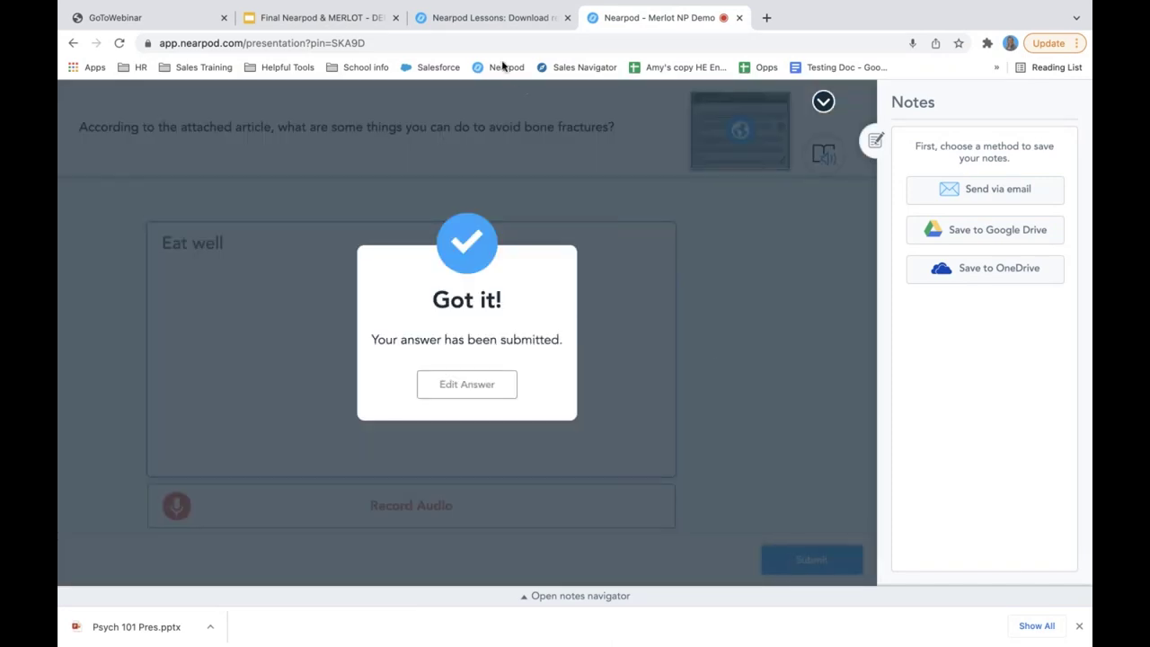
# Advance the session to the fracture healing quiz on slide 13 and submit "6-8 weeks" as the student
pyautogui.click(476, 18)
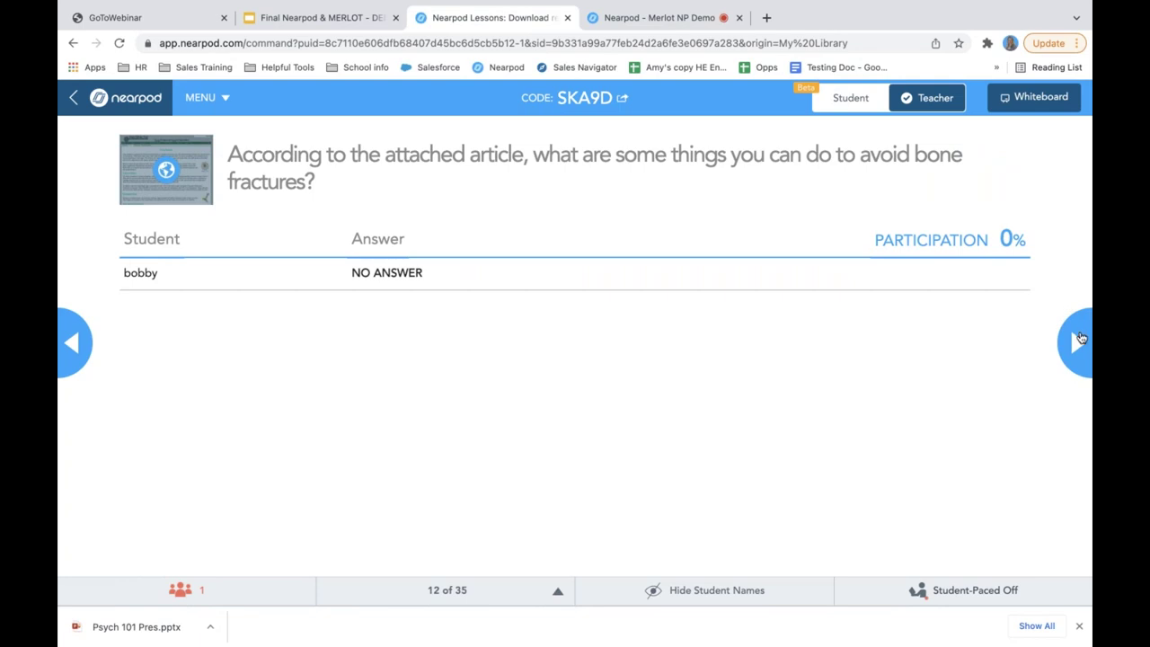
pyautogui.click(1081, 338)
pyautogui.click(665, 18)
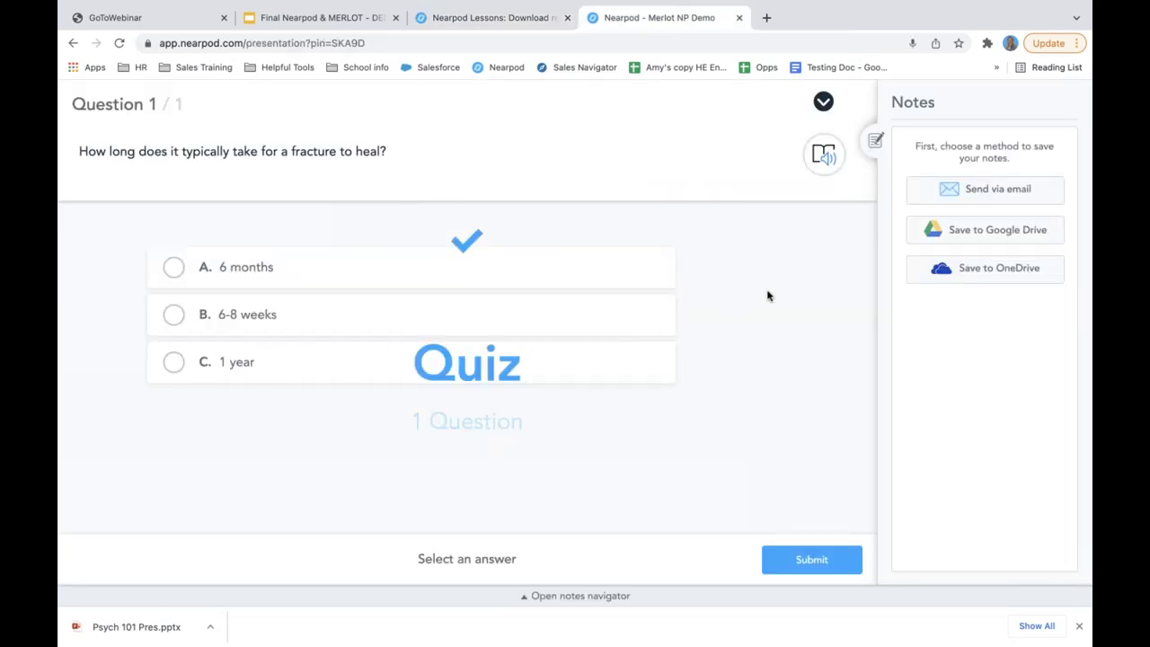
pyautogui.click(175, 315)
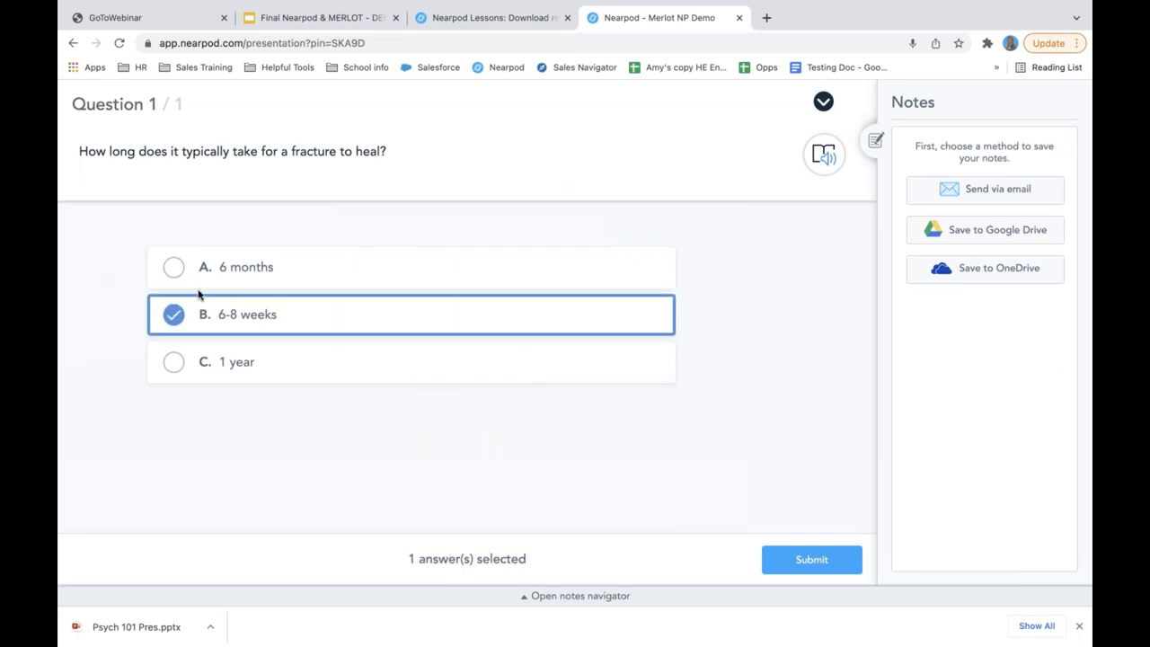
pyautogui.click(808, 559)
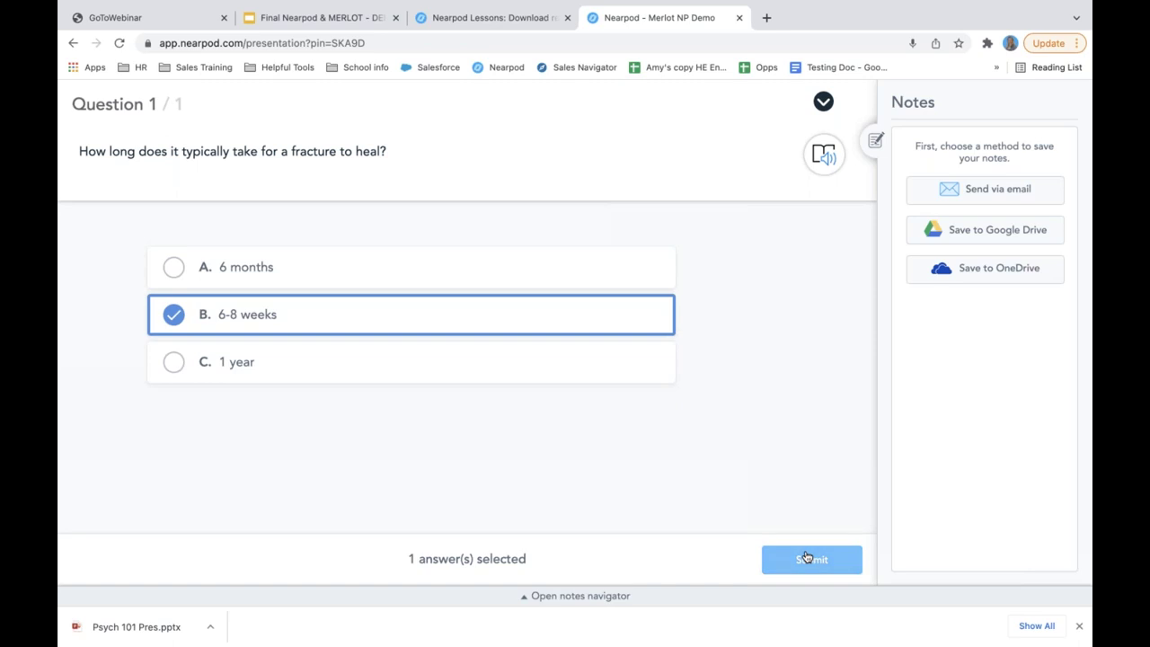
pyautogui.click(808, 565)
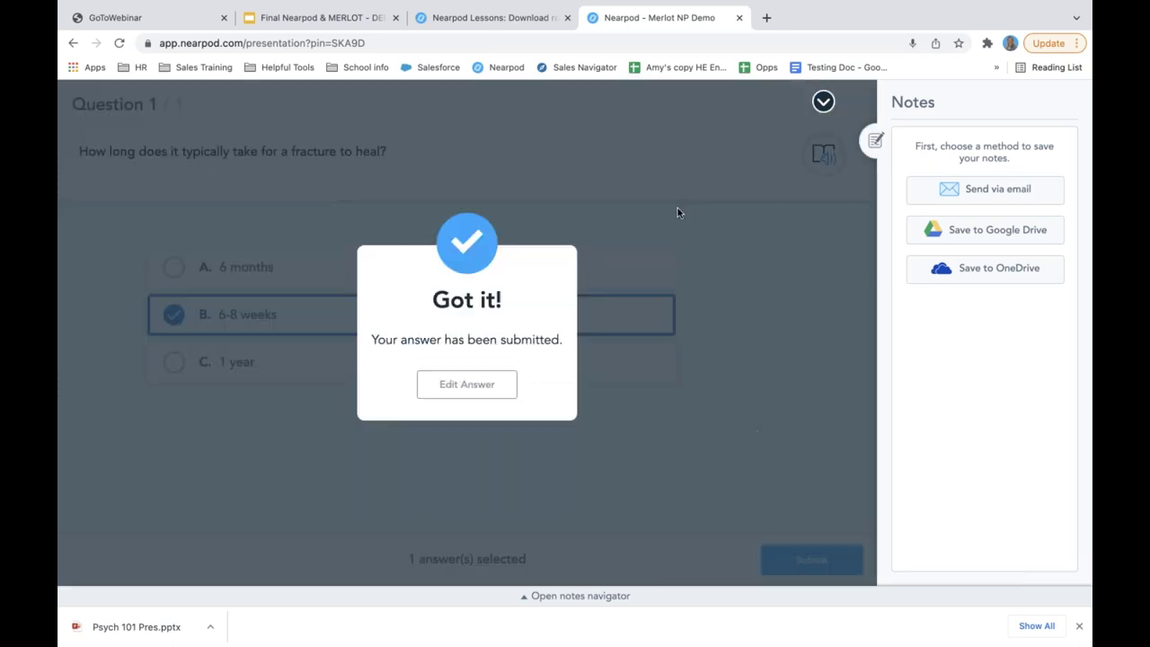
# Check the quiz results as teacher, advance to the "Thank you!" slide, and leave the live session
pyautogui.click(481, 15)
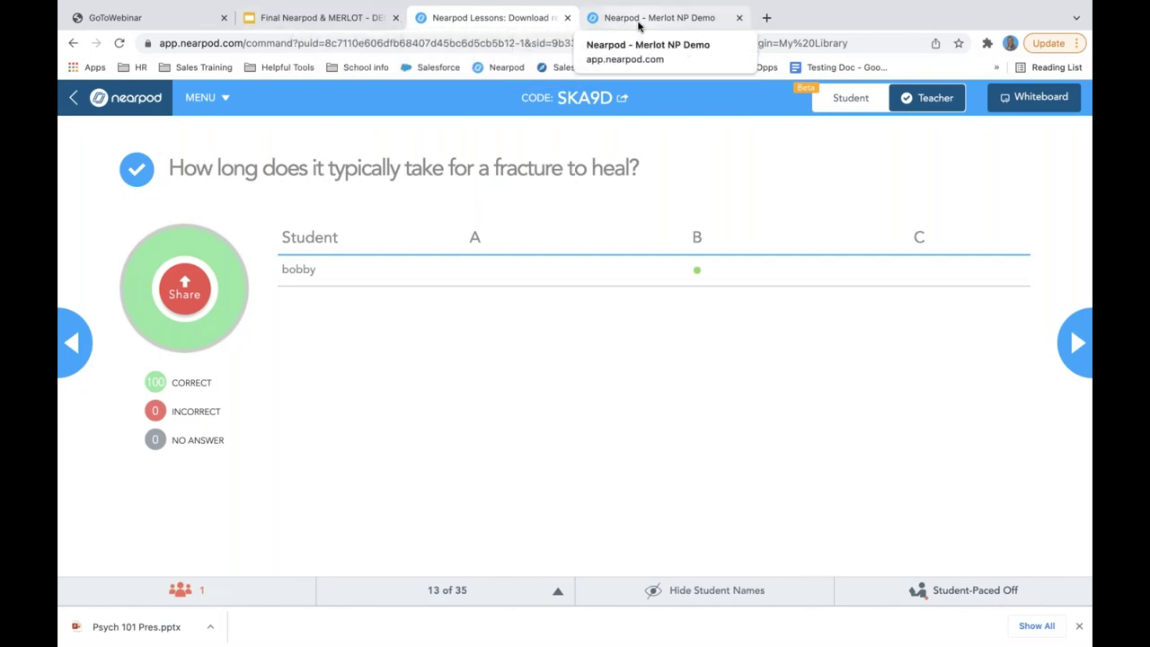
pyautogui.click(1079, 357)
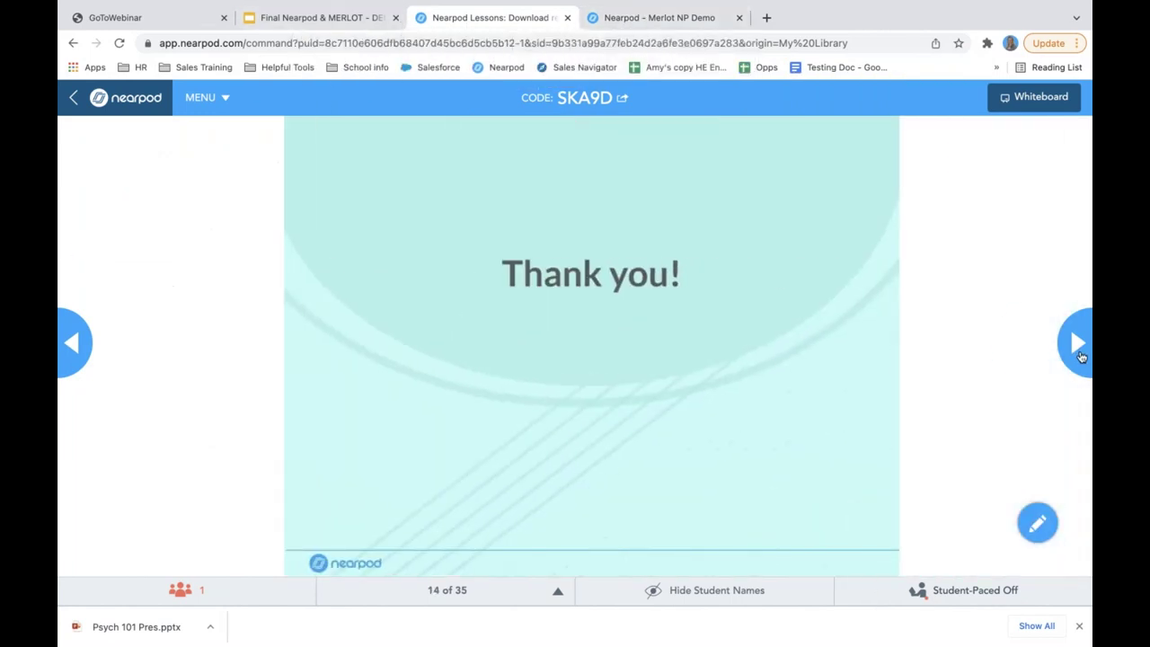
pyautogui.click(124, 106)
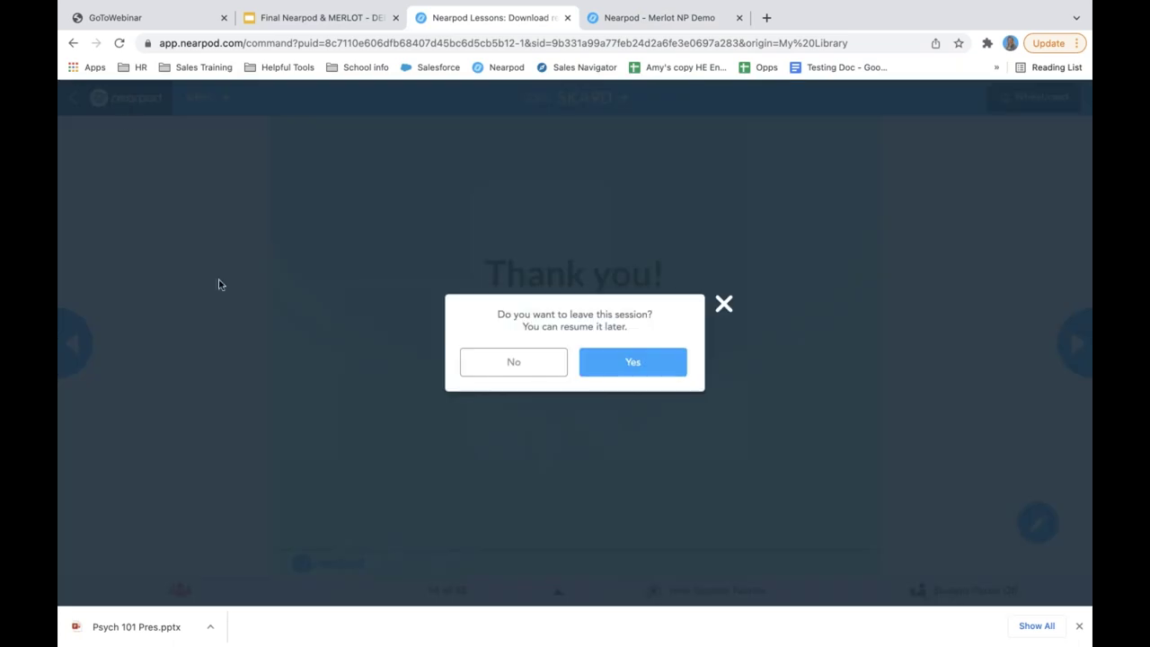
pyautogui.click(612, 368)
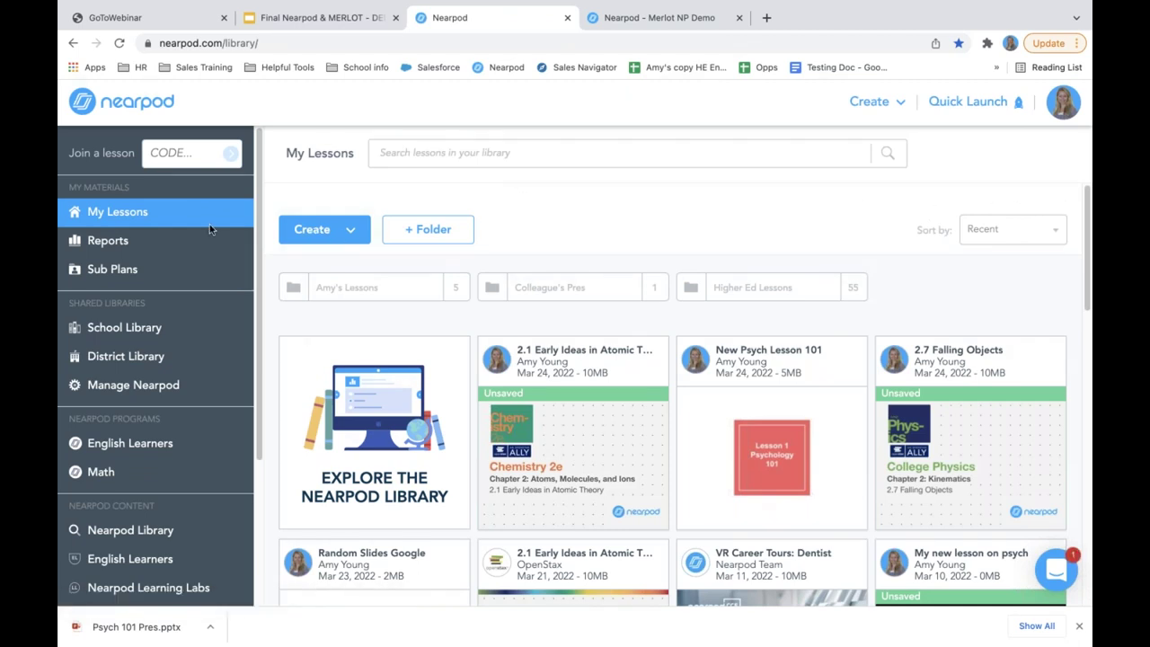
# Open the post-session report of the HE Combo Lesson for the session from 2022-1-26 11:38 am
pyautogui.click(90, 248)
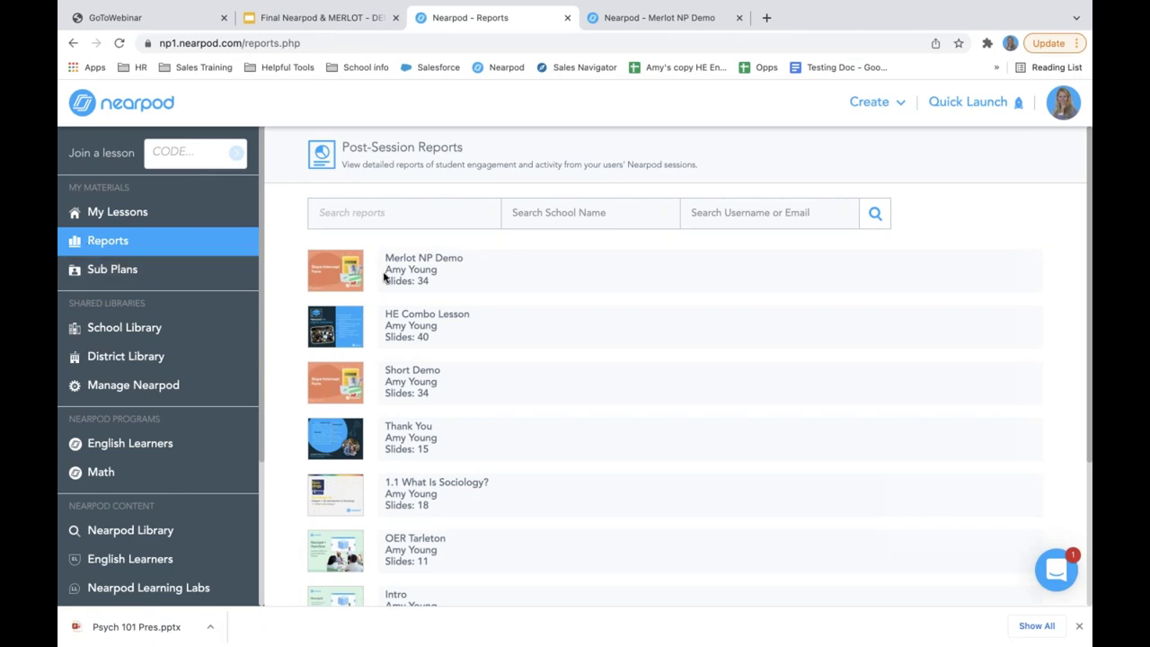
pyautogui.click(431, 329)
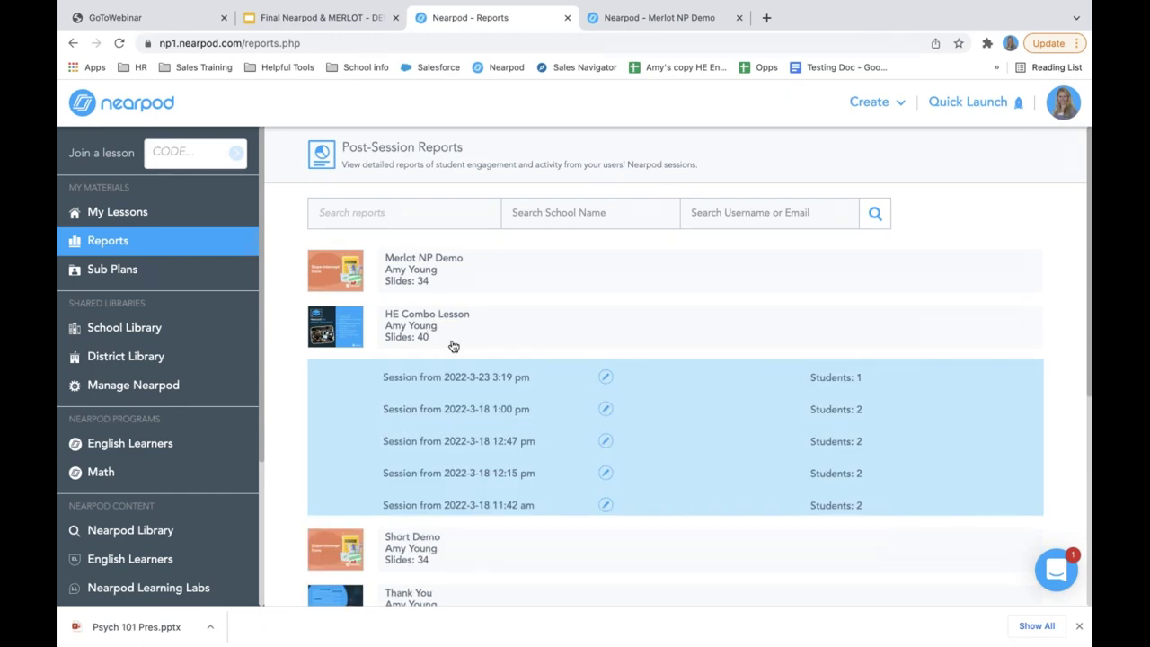
pyautogui.scroll(-10, 459, 412)
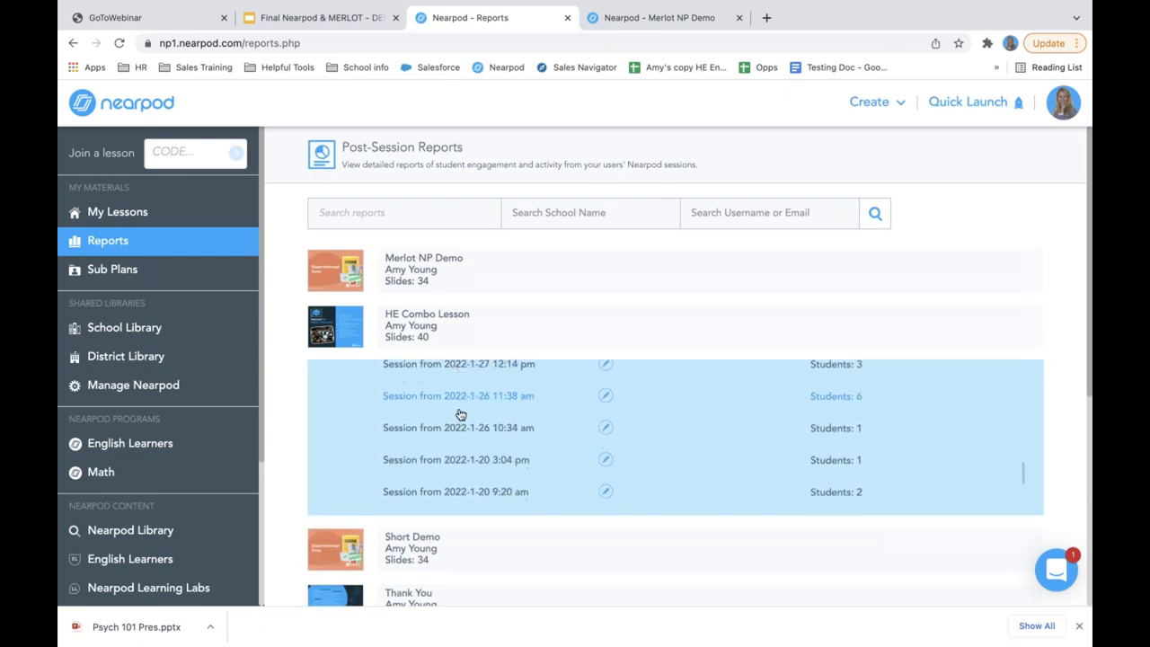
pyautogui.scroll(-2, 461, 411)
pyautogui.click(465, 378)
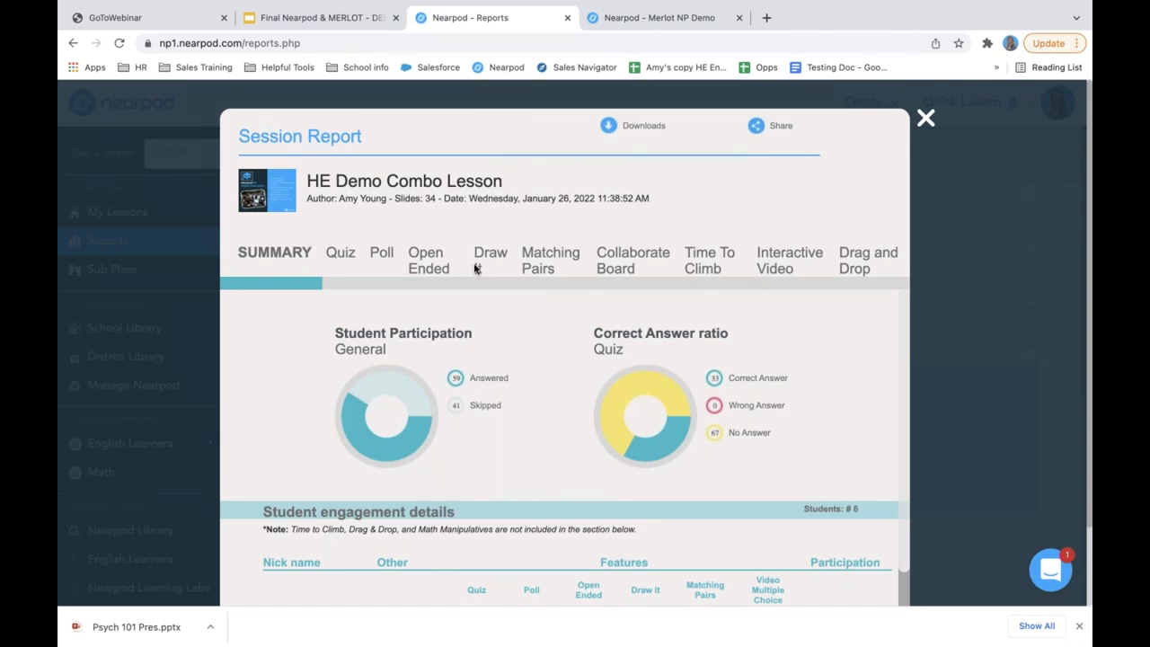
# Examine the report's first Quiz result, the open-ended bone fracture responses, and the Matching Pairs x-ray results
pyautogui.click(338, 259)
pyautogui.click(383, 329)
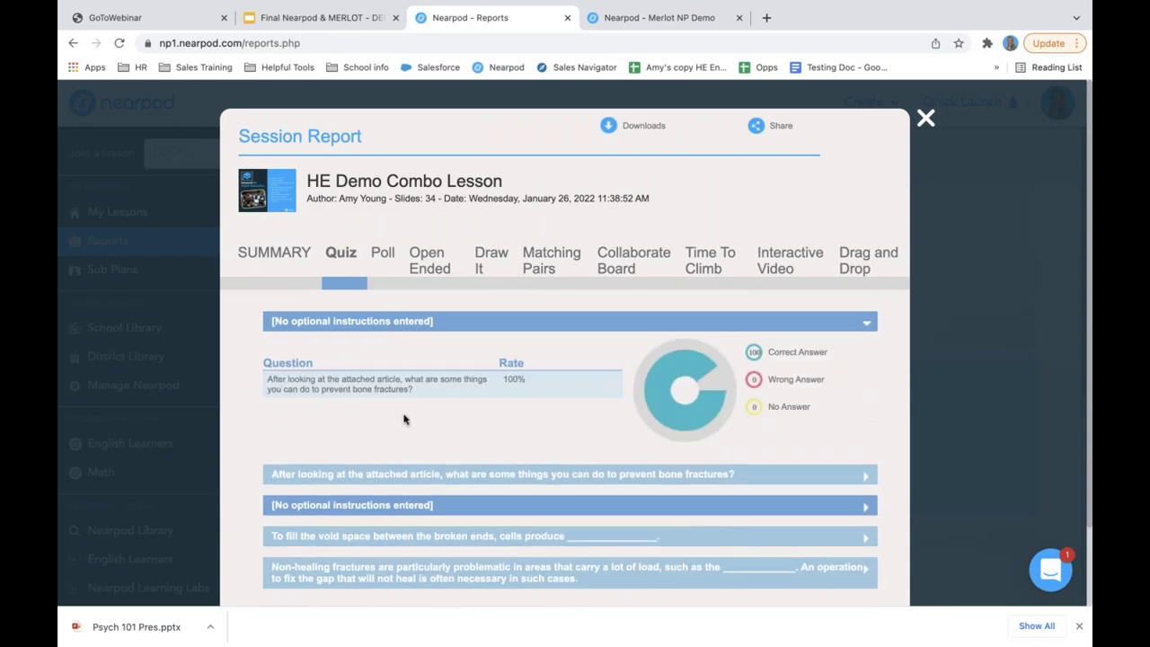
pyautogui.click(428, 260)
pyautogui.click(447, 326)
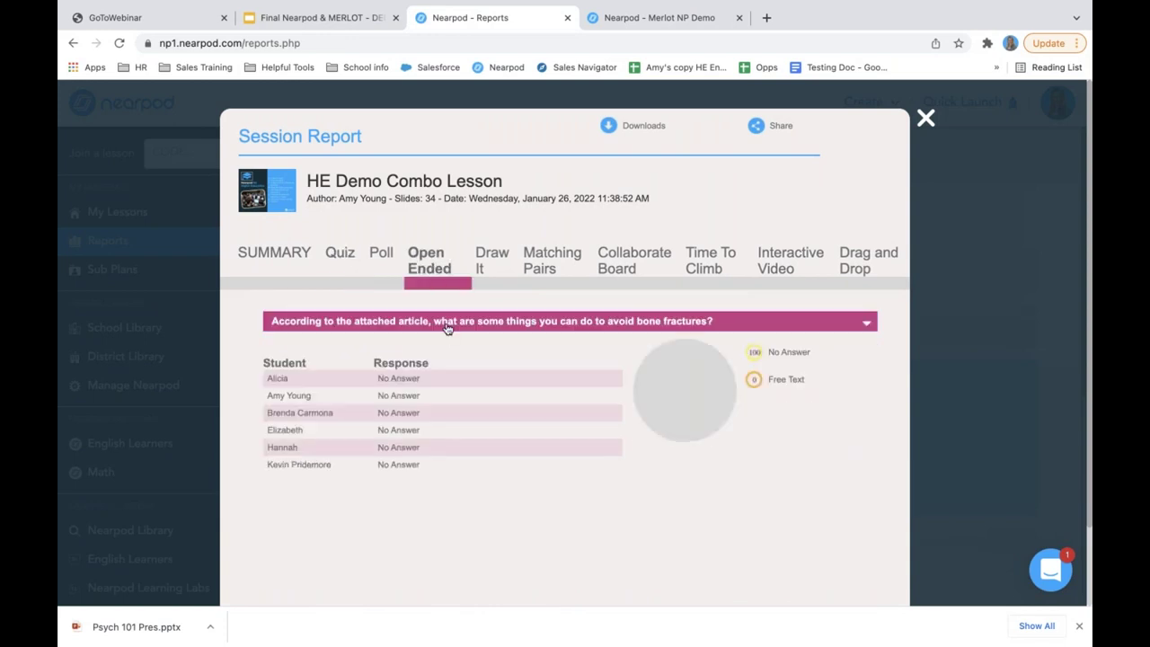
pyautogui.click(538, 266)
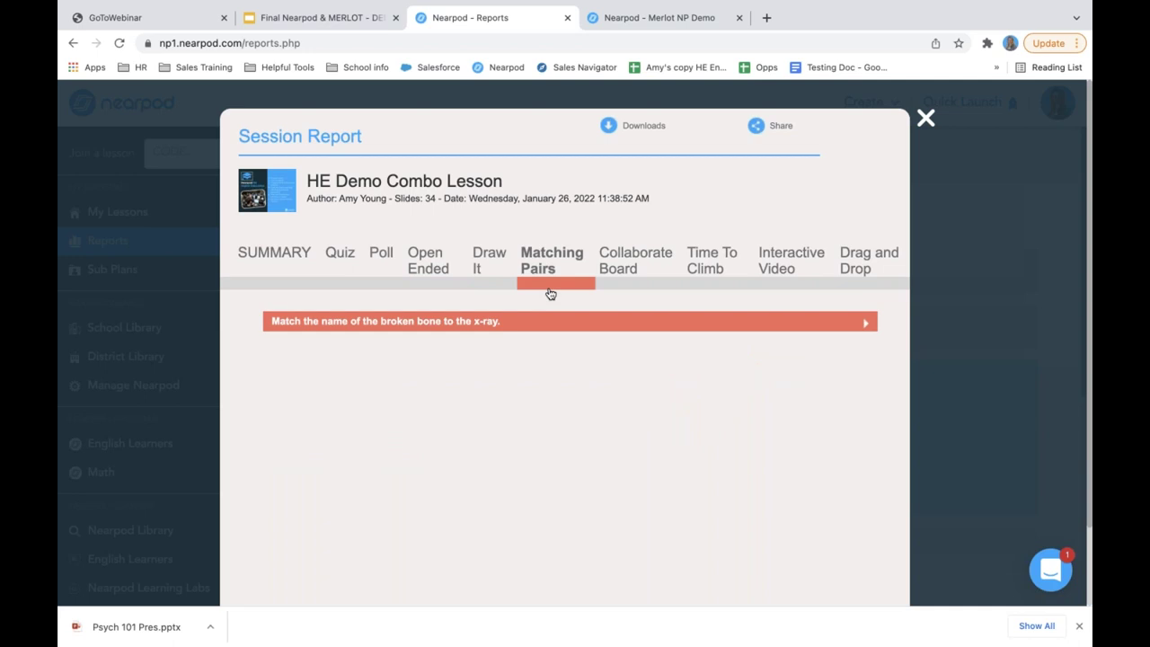
pyautogui.click(543, 331)
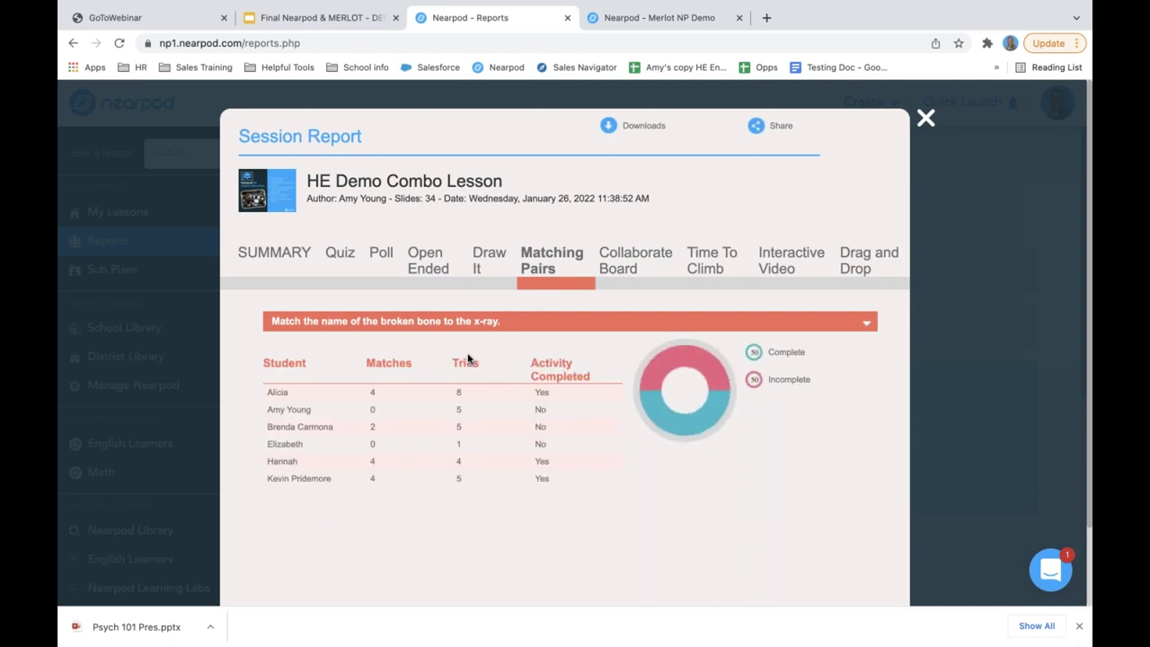
# Review the report summary's student engagement details and close the session report
pyautogui.click(274, 261)
pyautogui.scroll(-3, 385, 411)
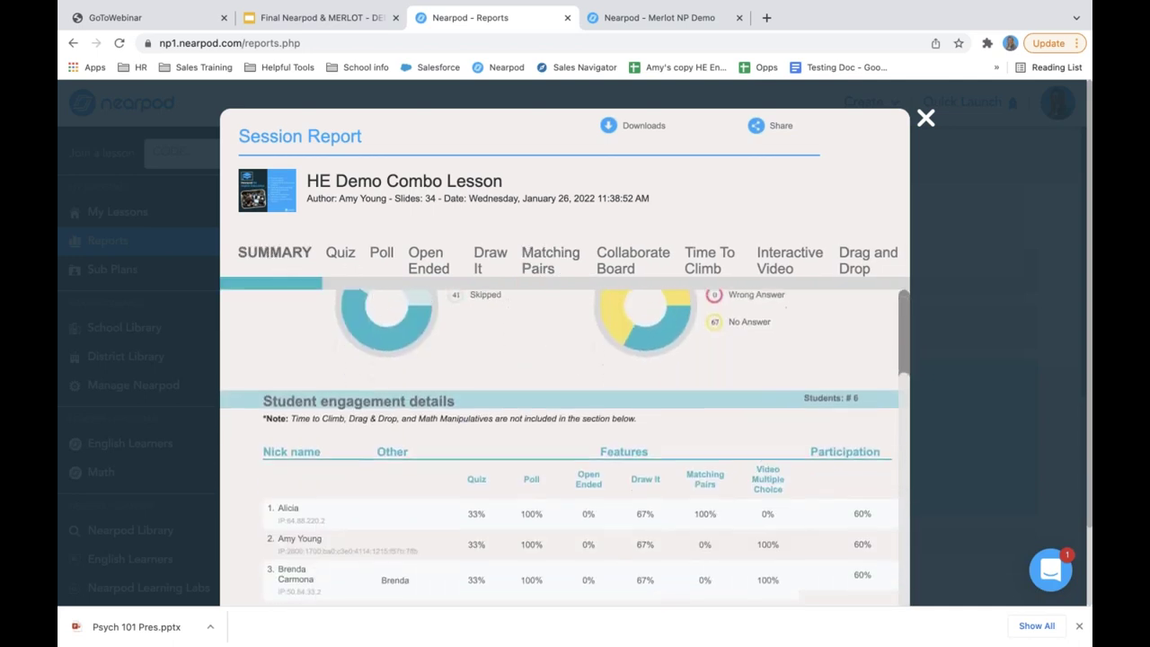
pyautogui.scroll(-2, 305, 449)
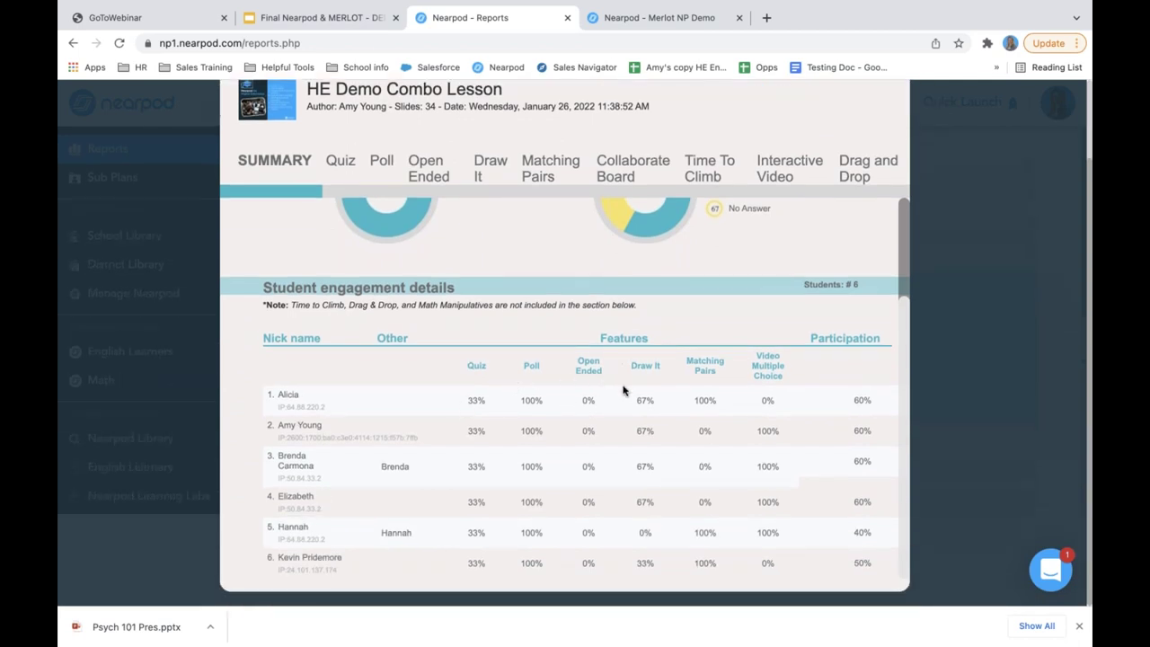
pyautogui.scroll(6, 653, 370)
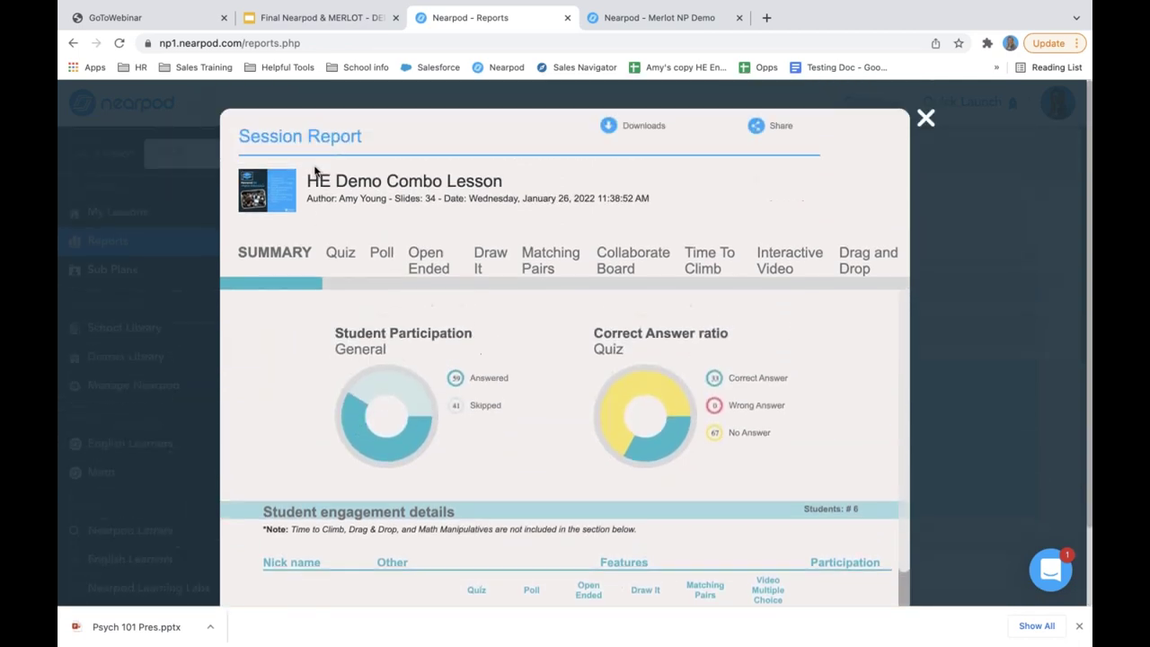
pyautogui.click(934, 128)
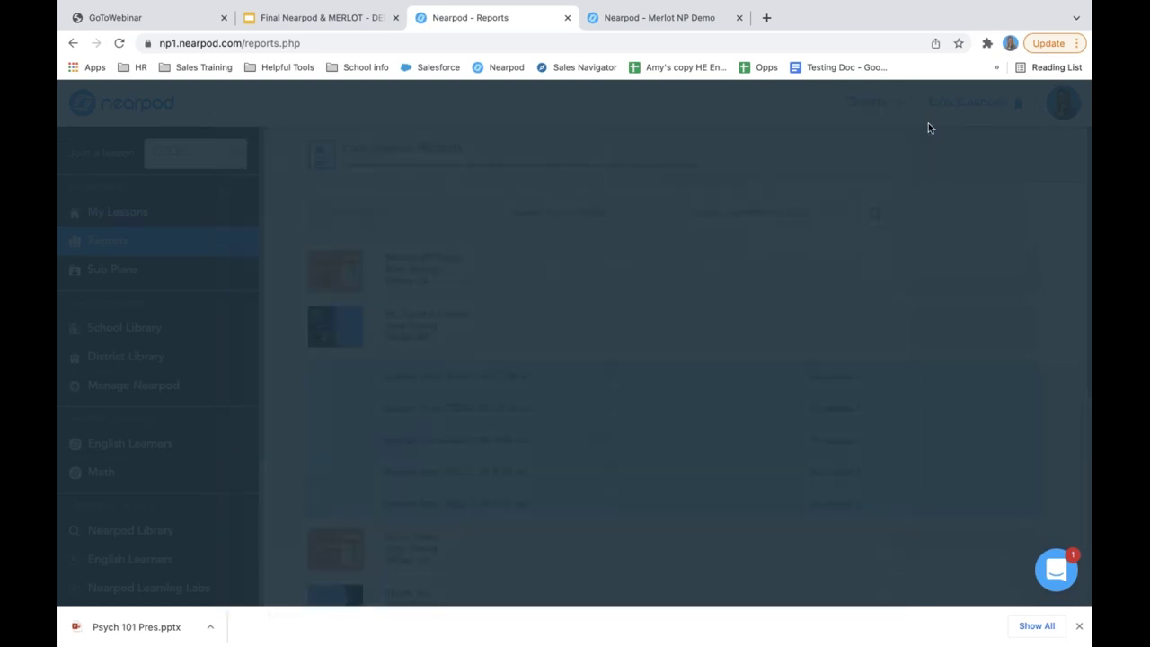
# Switch to the Final Nearpod & MERLOT deck and present the Phoenix College Course Success Study slide full screen
pyautogui.click(323, 18)
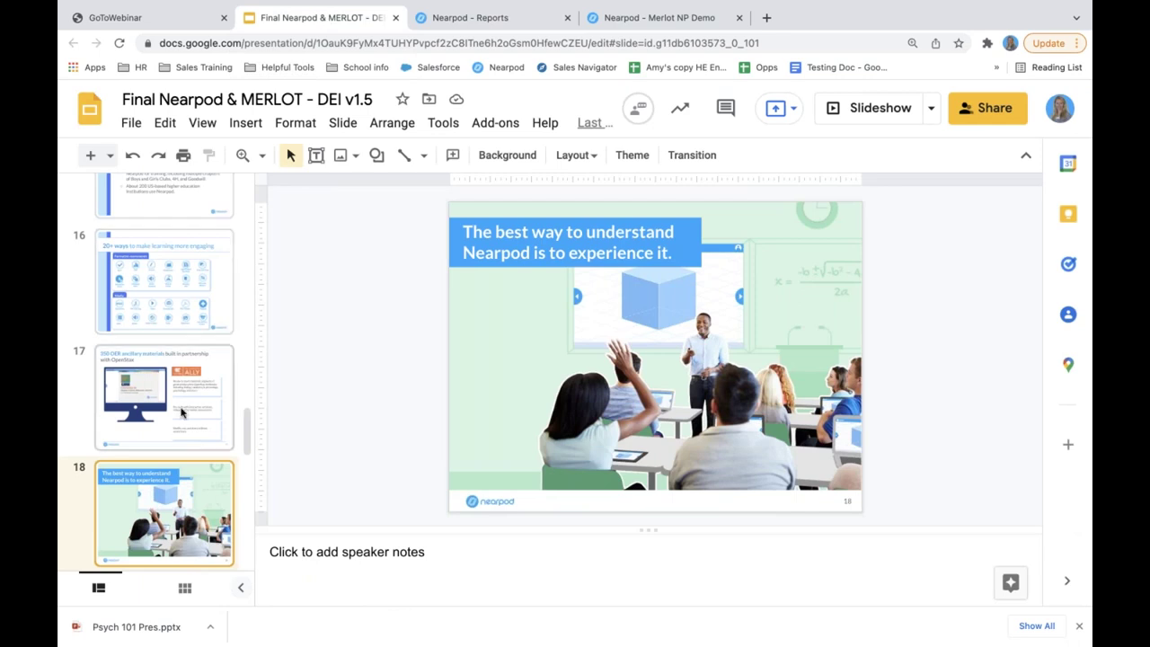
pyautogui.click(203, 123)
pyautogui.click(230, 156)
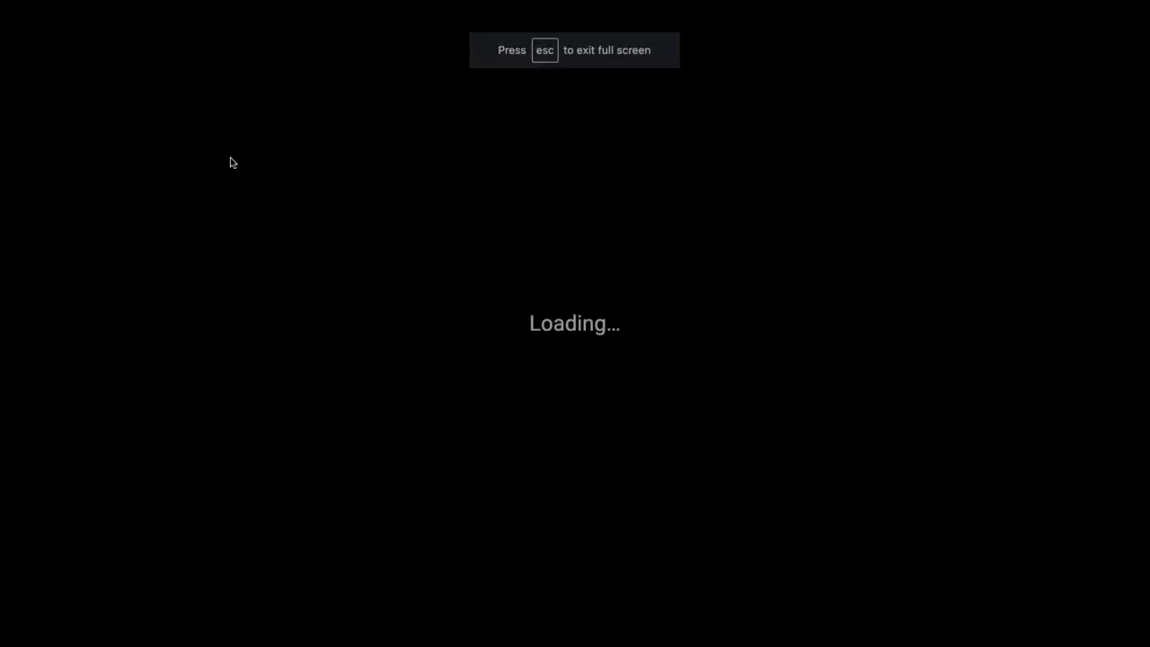
pyautogui.press('Right')
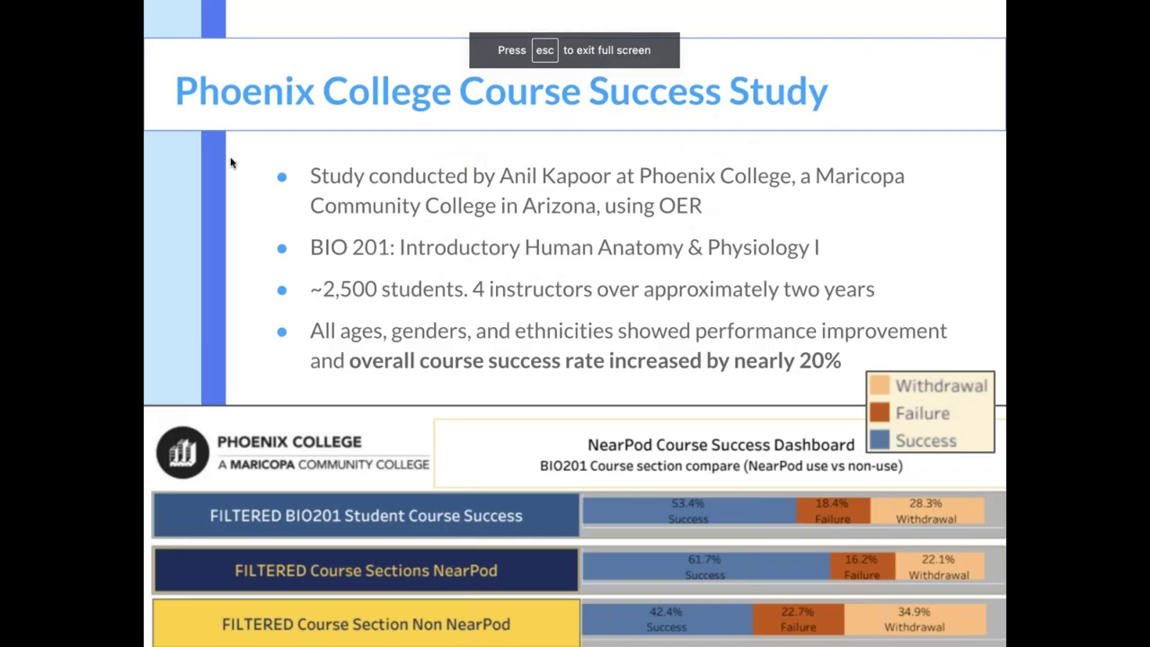
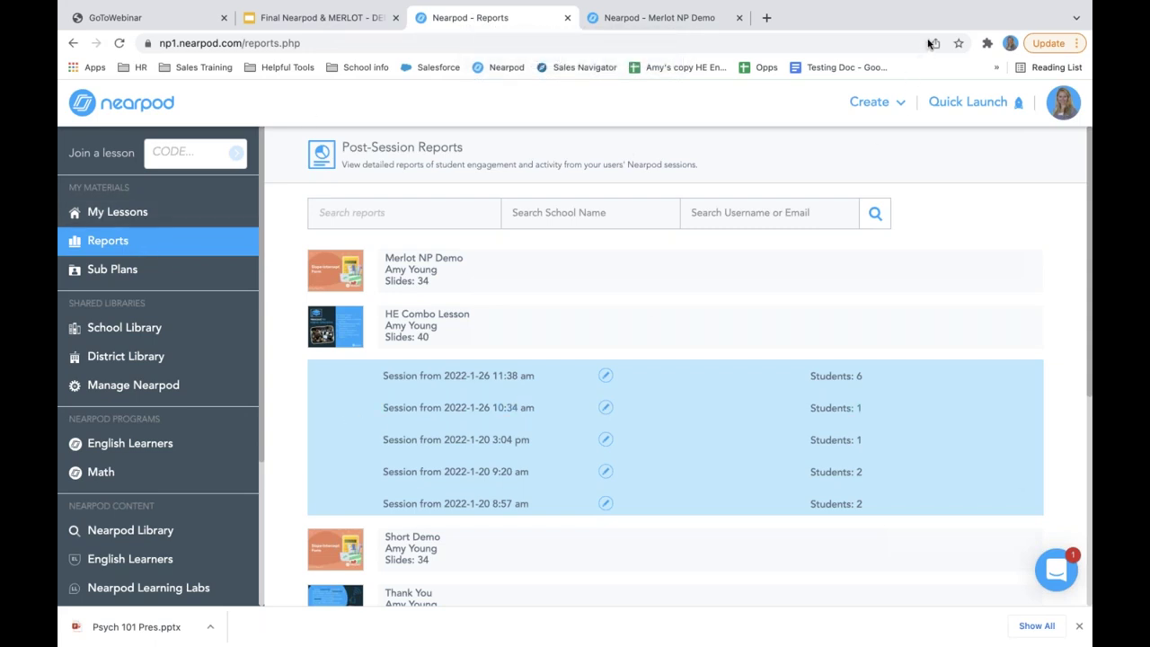
# Reopen the HE Combo Lesson report for the session from 2022-1-26 11:38 am, check its download options, and close it
pyautogui.click(480, 375)
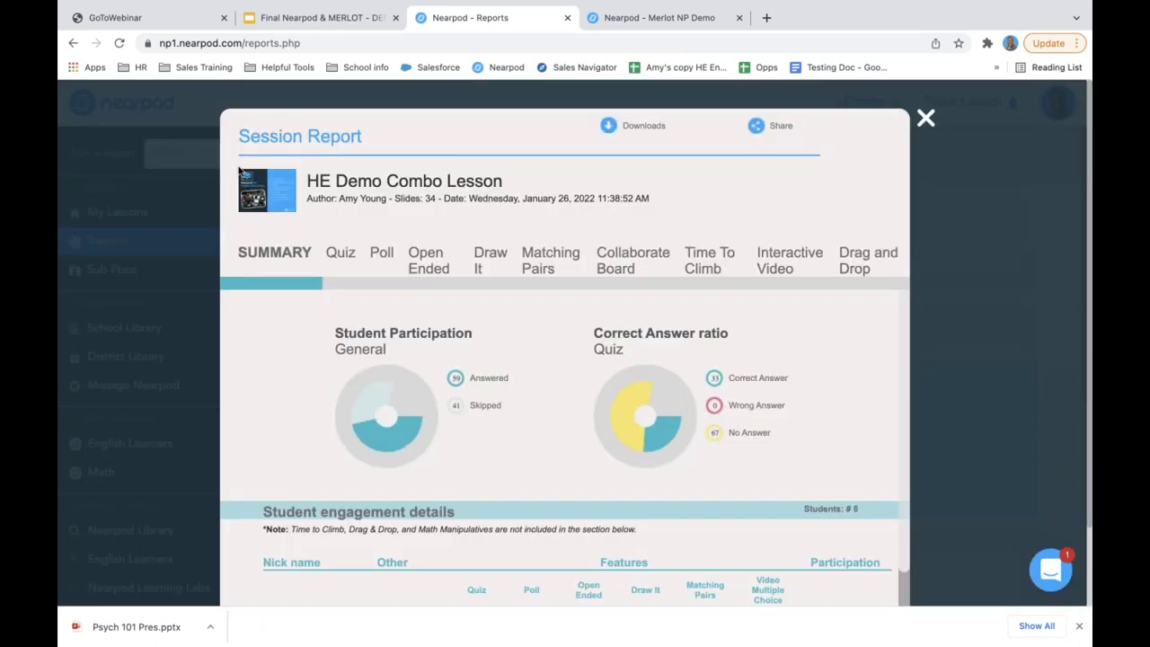
pyautogui.click(607, 130)
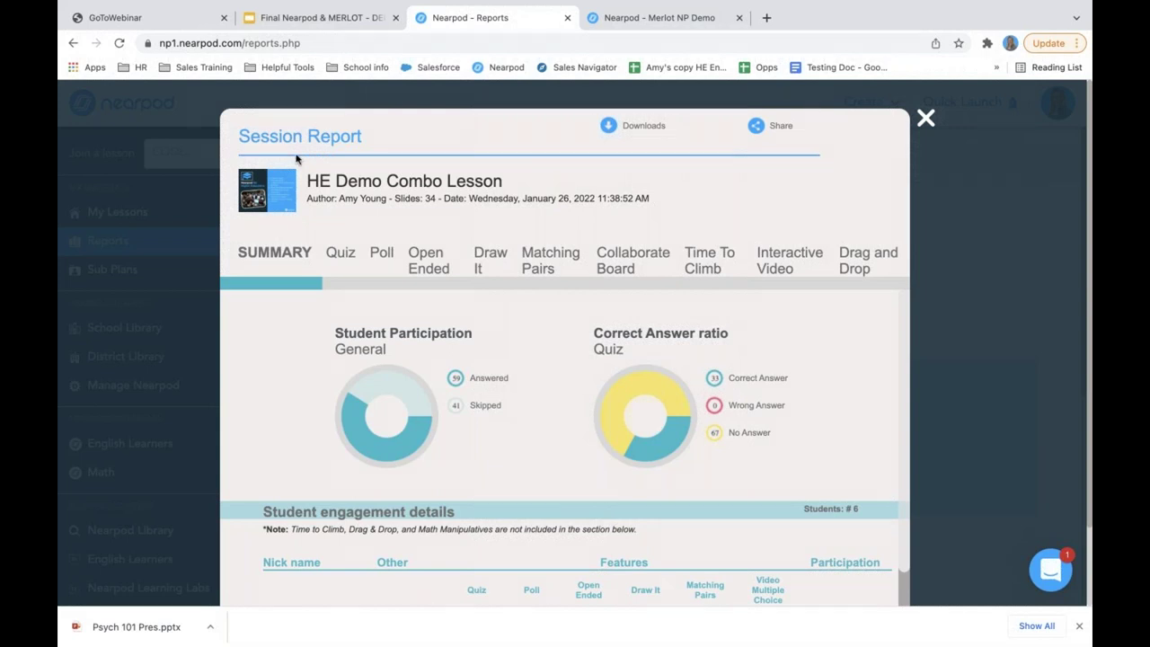
pyautogui.click(926, 120)
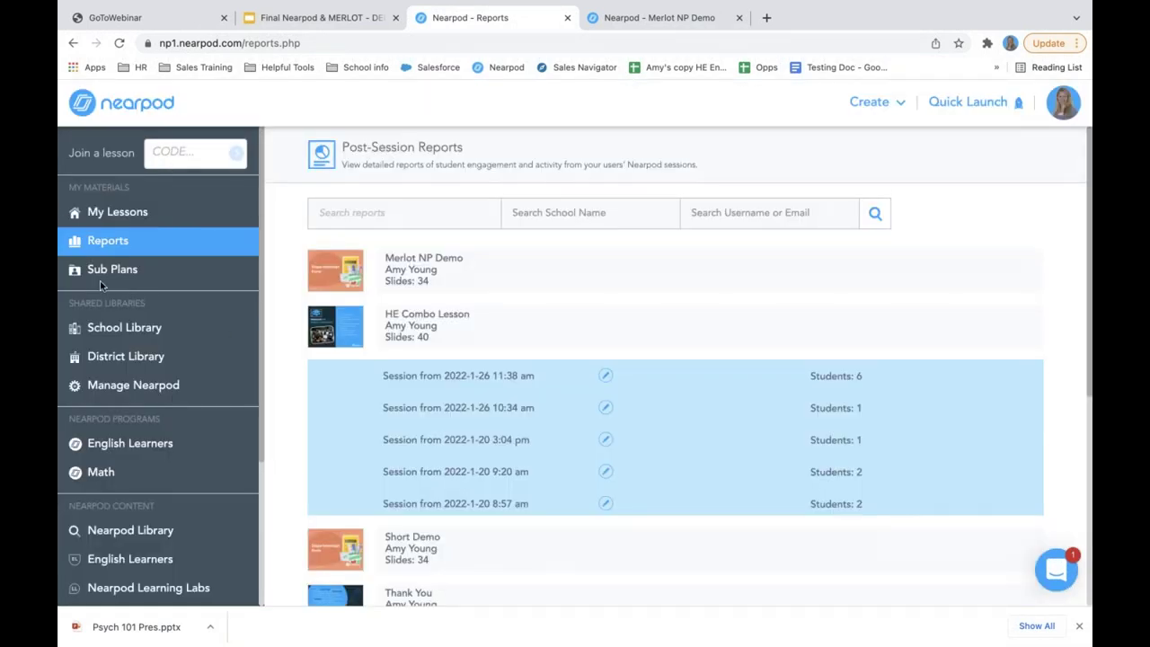
# Save the changes to the unsaved 2.1 Early Ideas in Atomic Theory lesson in My Lessons and launch it as Live Participation
pyautogui.click(99, 214)
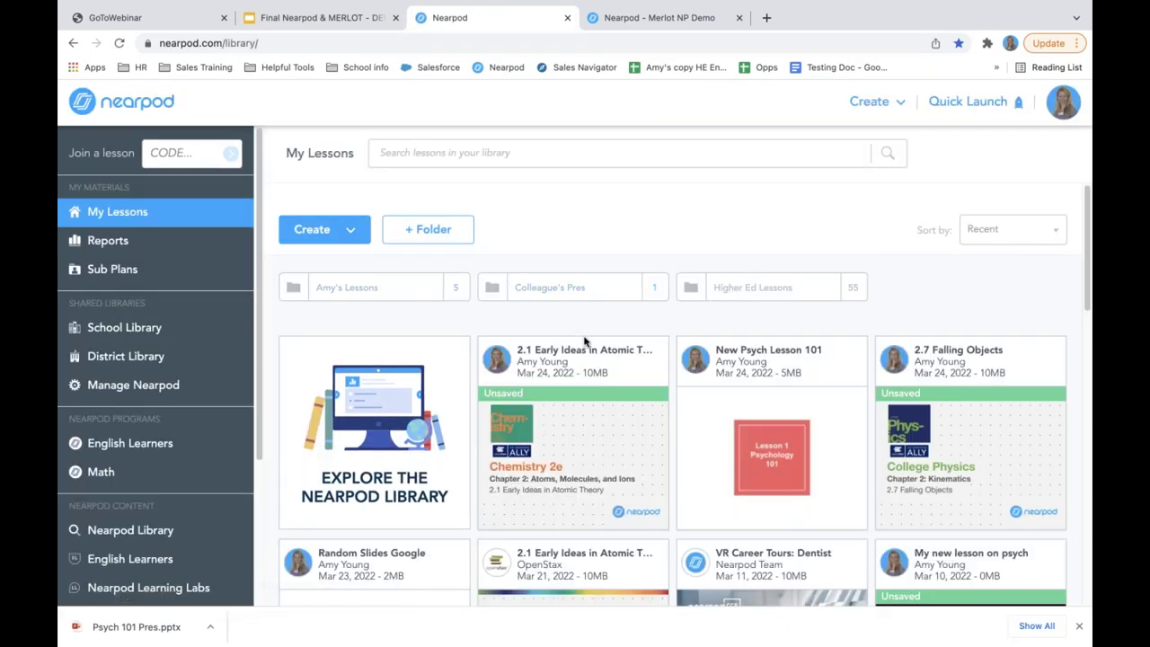
pyautogui.moveTo(581, 361)
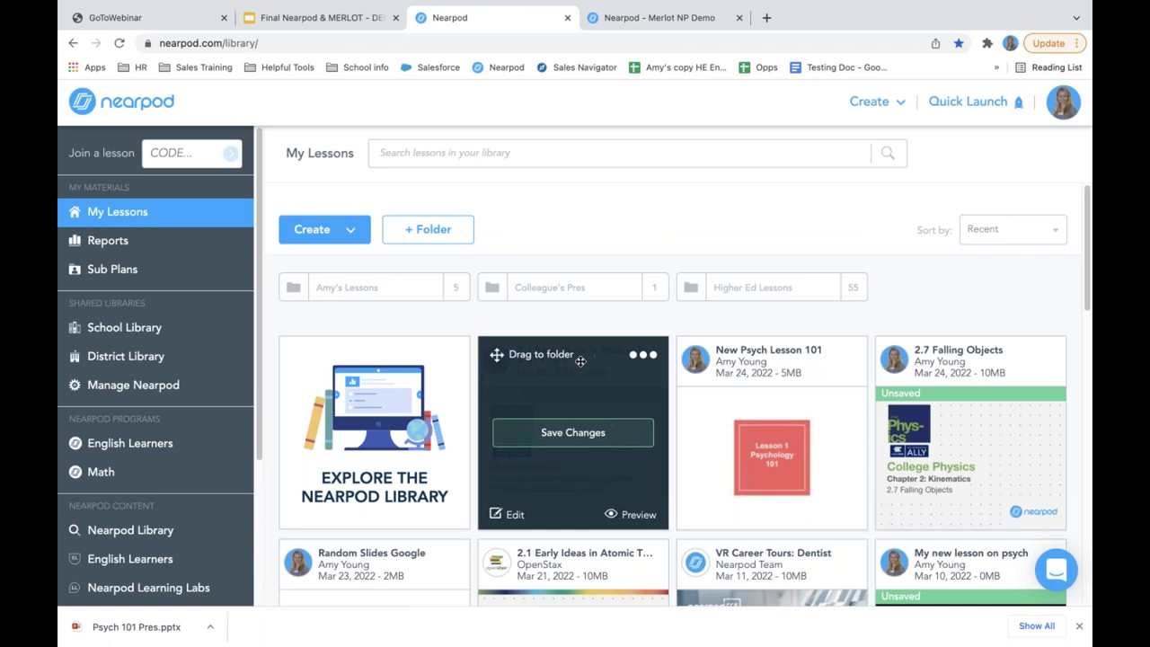
pyautogui.scroll(-2, 575, 355)
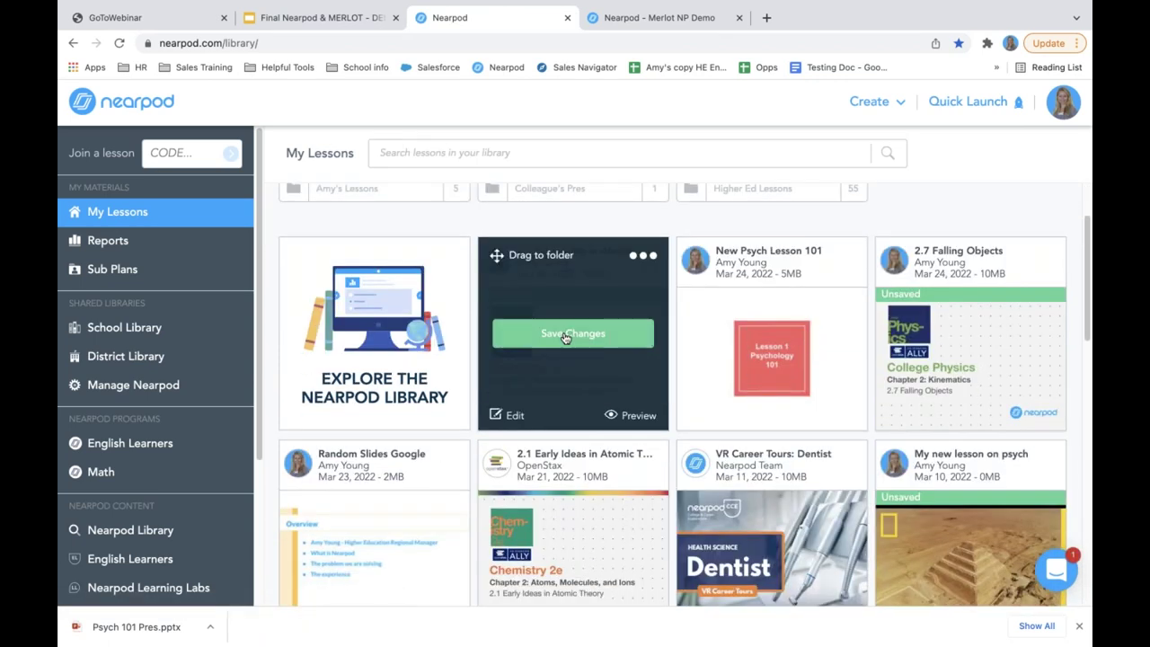
pyautogui.click(565, 335)
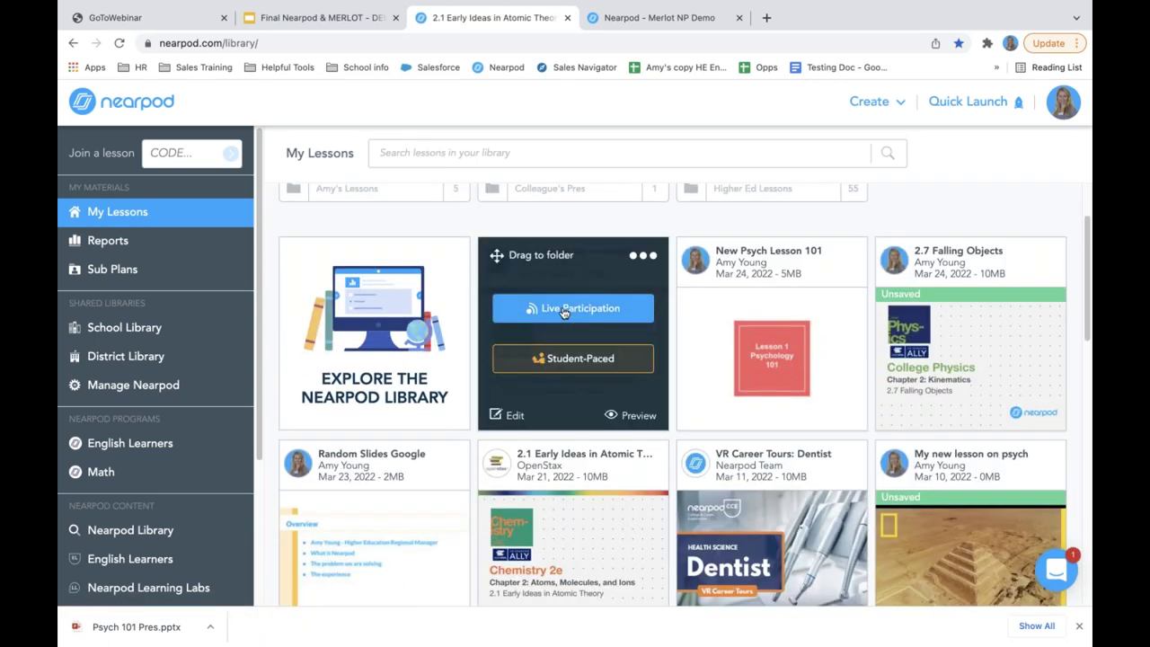
pyautogui.click(551, 311)
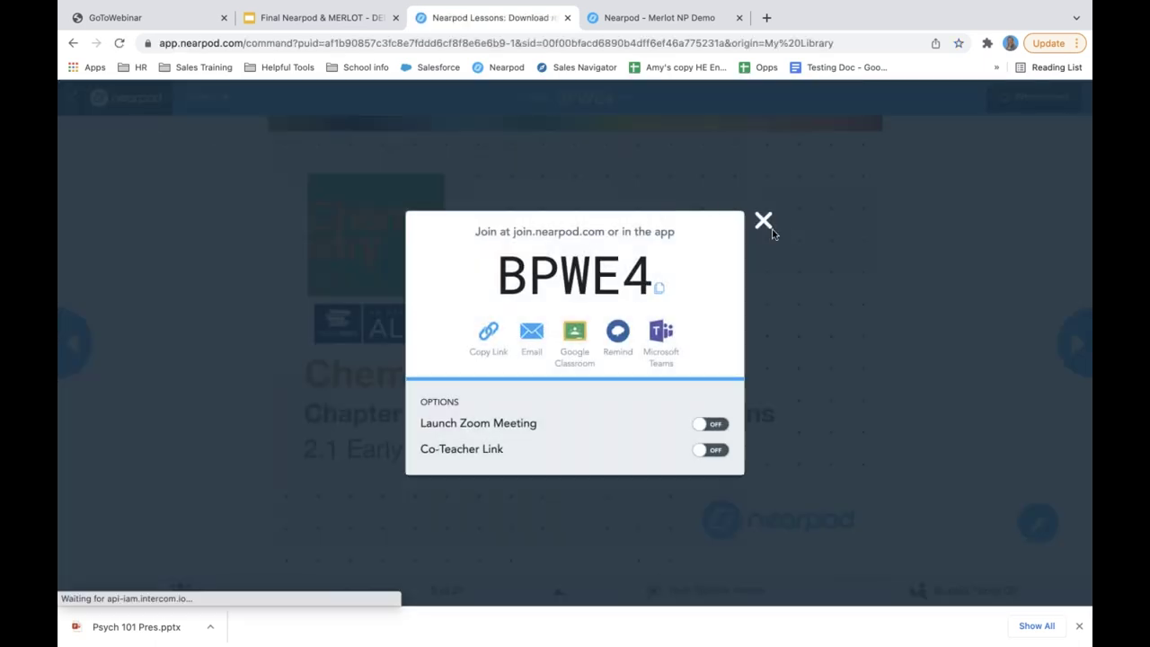
pyautogui.click(764, 224)
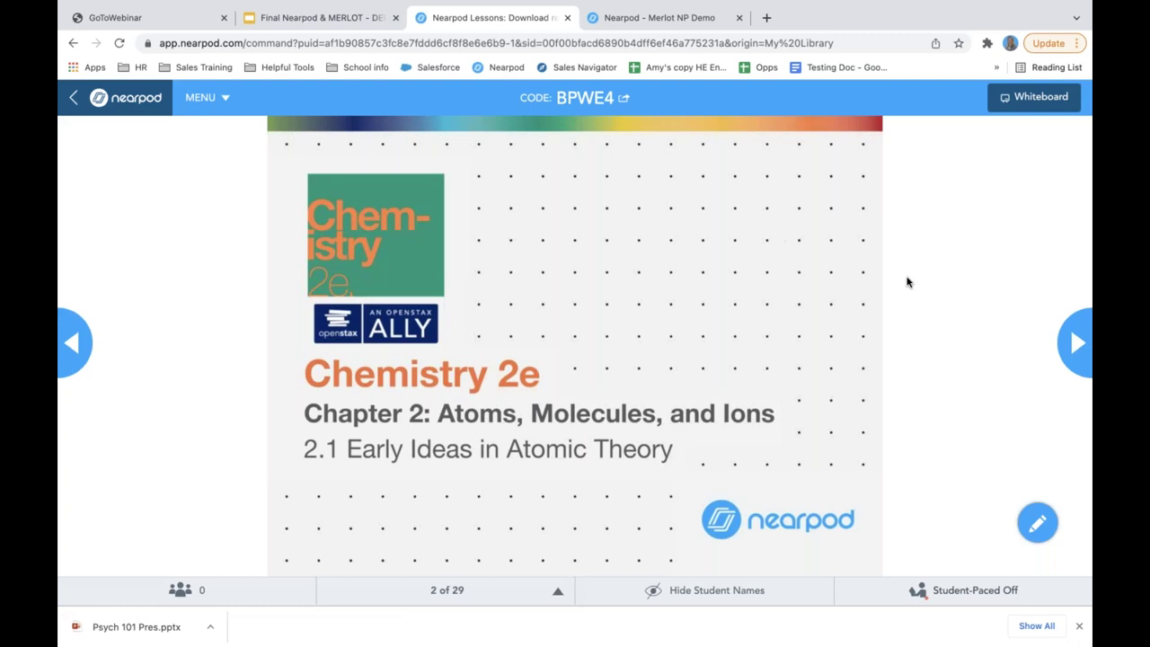
# Advance the live lesson to the philosopher and chemist matching activity and open its text in Immersive Reader
pyautogui.click(1075, 352)
pyautogui.click(1075, 353)
pyautogui.click(1075, 353)
pyautogui.click(1076, 352)
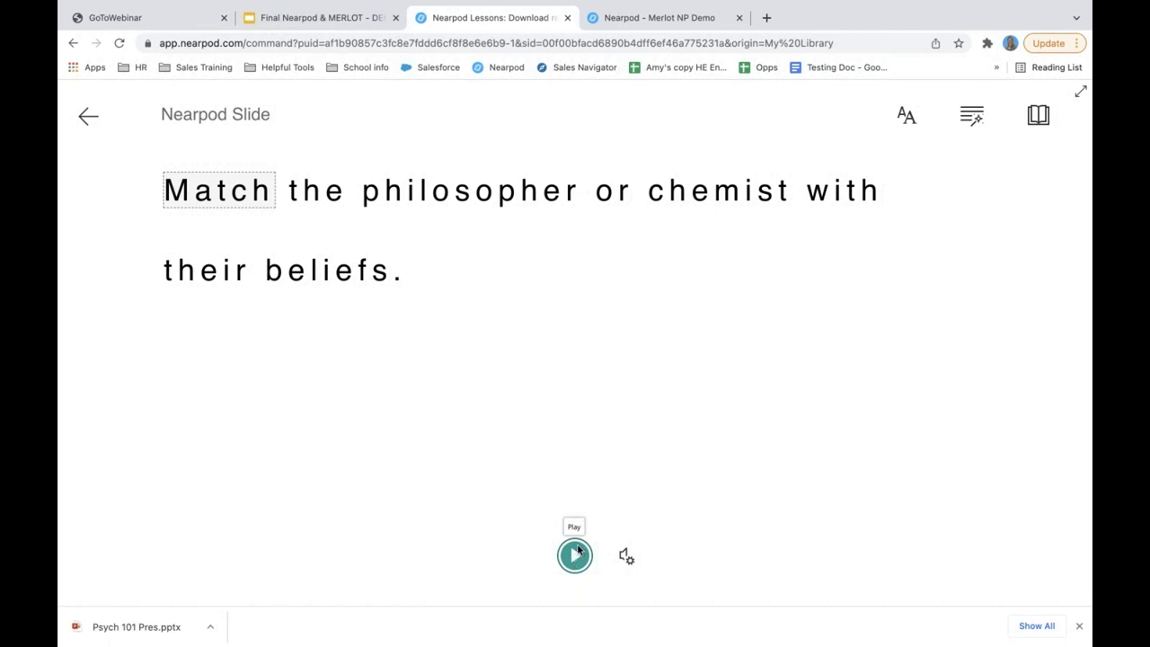
# Switch Picture Dictionary off and back on in the reading preferences, and enable Line Focus for one line
pyautogui.click(1038, 119)
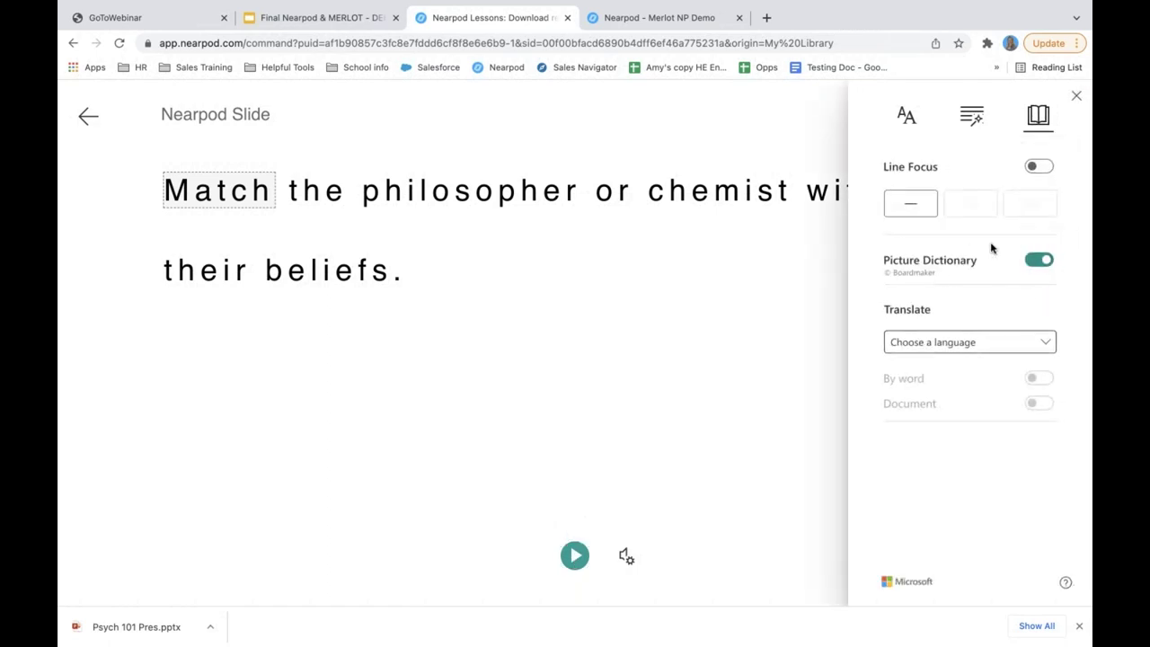
pyautogui.click(1040, 261)
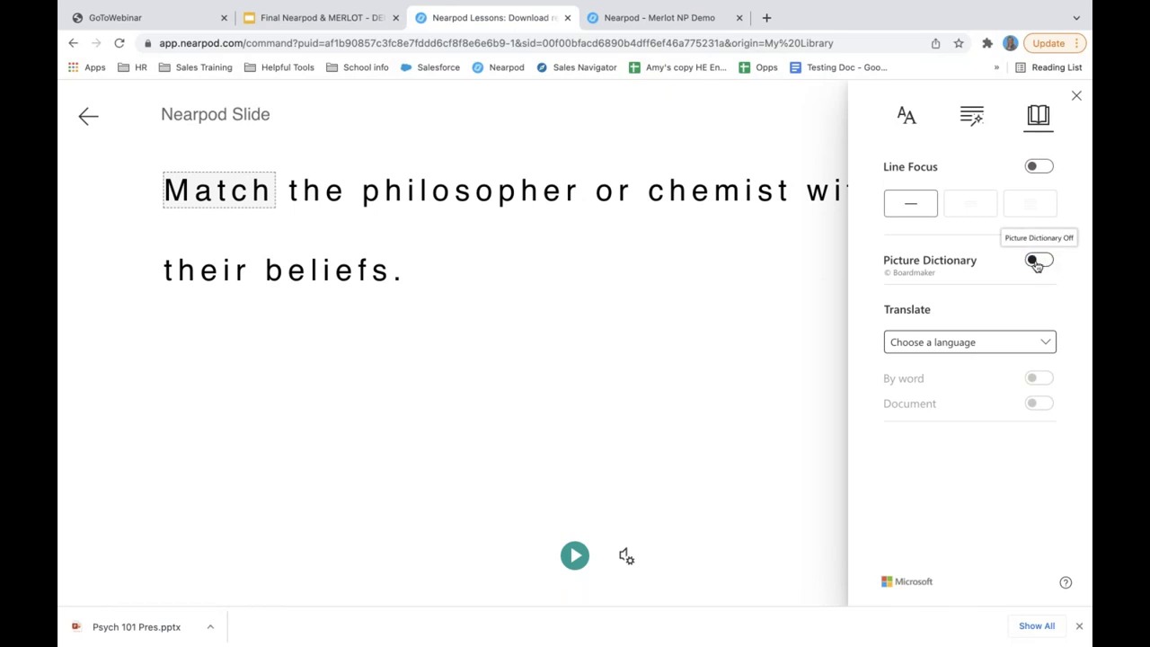
pyautogui.click(1033, 261)
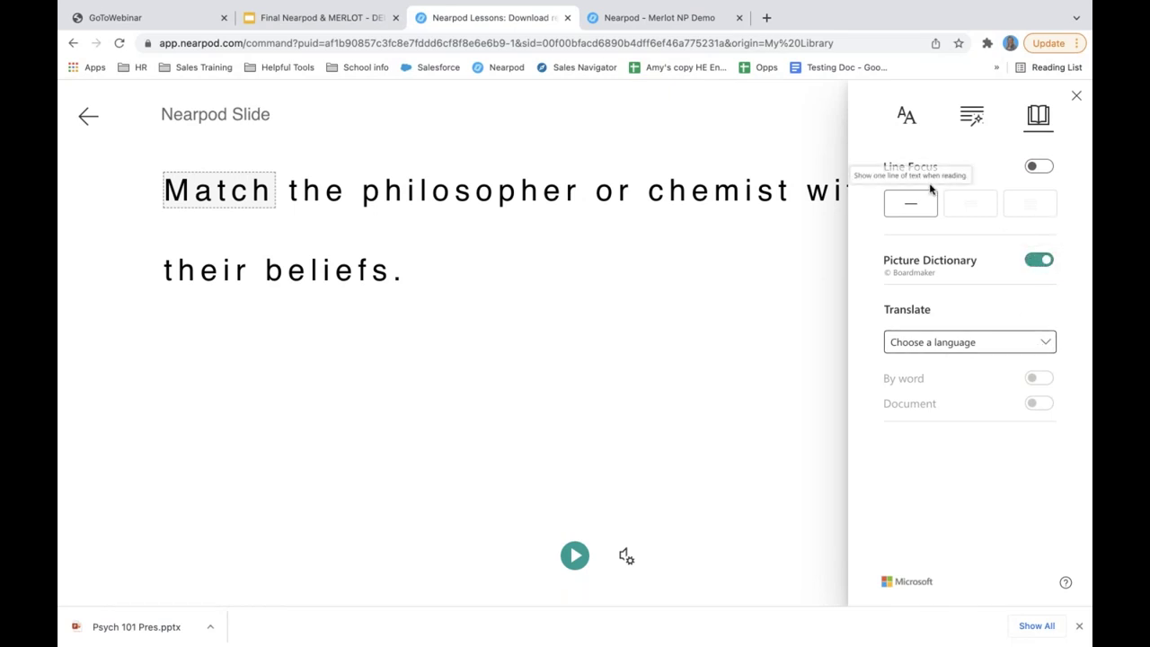
pyautogui.click(910, 212)
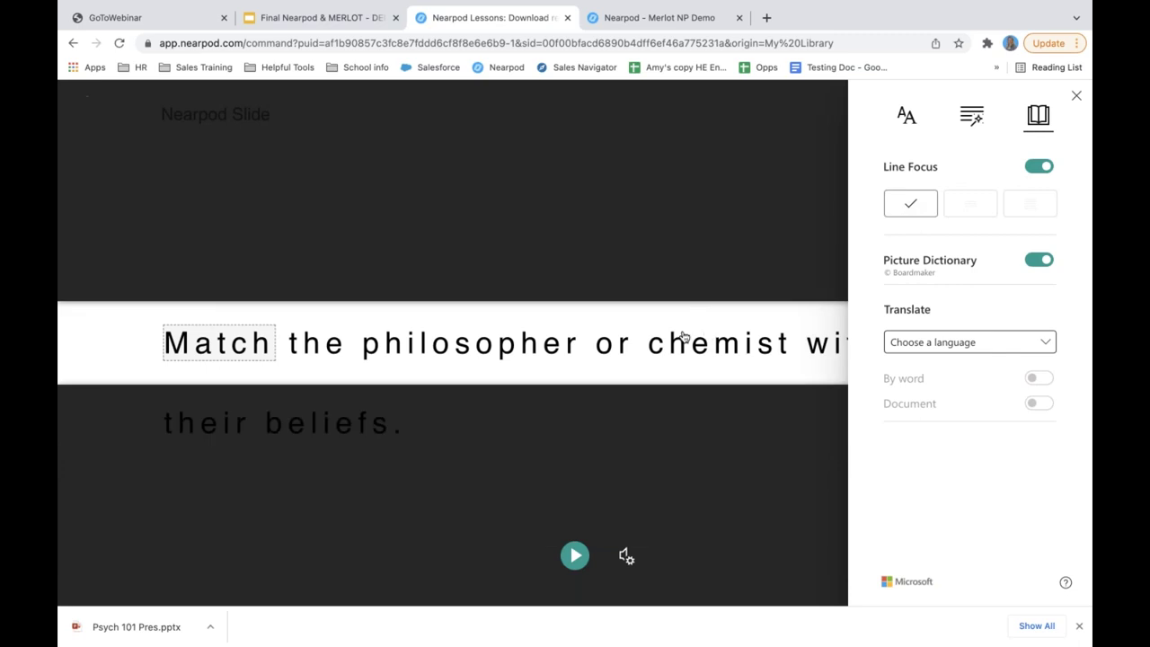
# Examine Immersive Reader's text size, spacing, font and theme options, and close the preferences
pyautogui.click(906, 119)
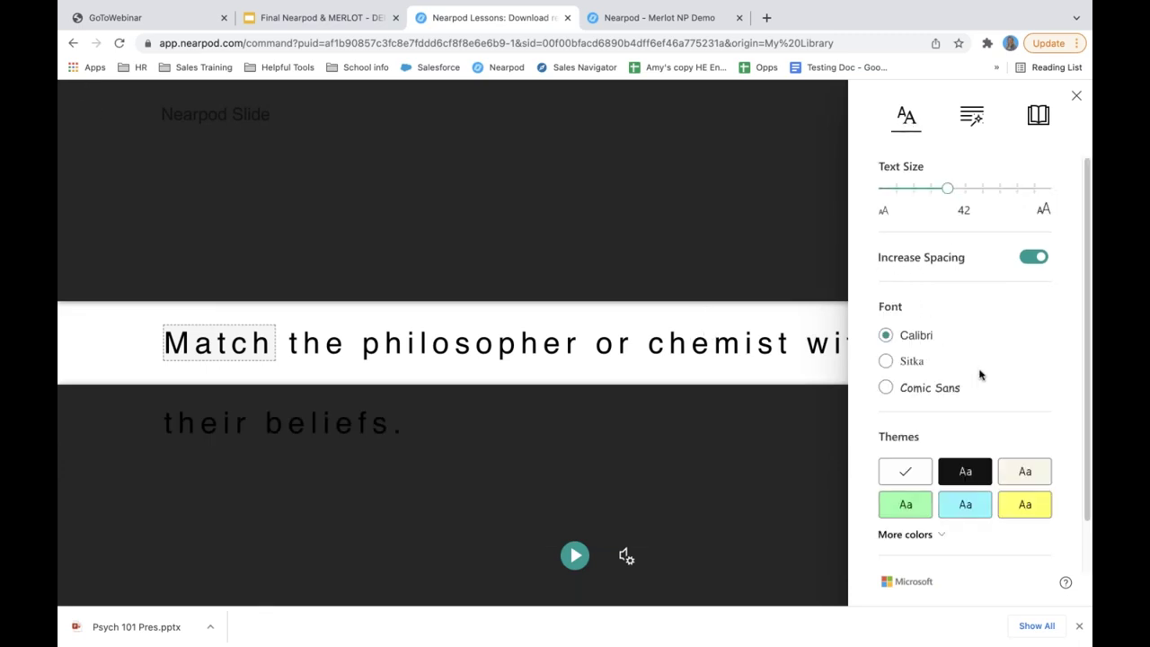
pyautogui.scroll(-2, 1081, 269)
pyautogui.scroll(2, 1087, 360)
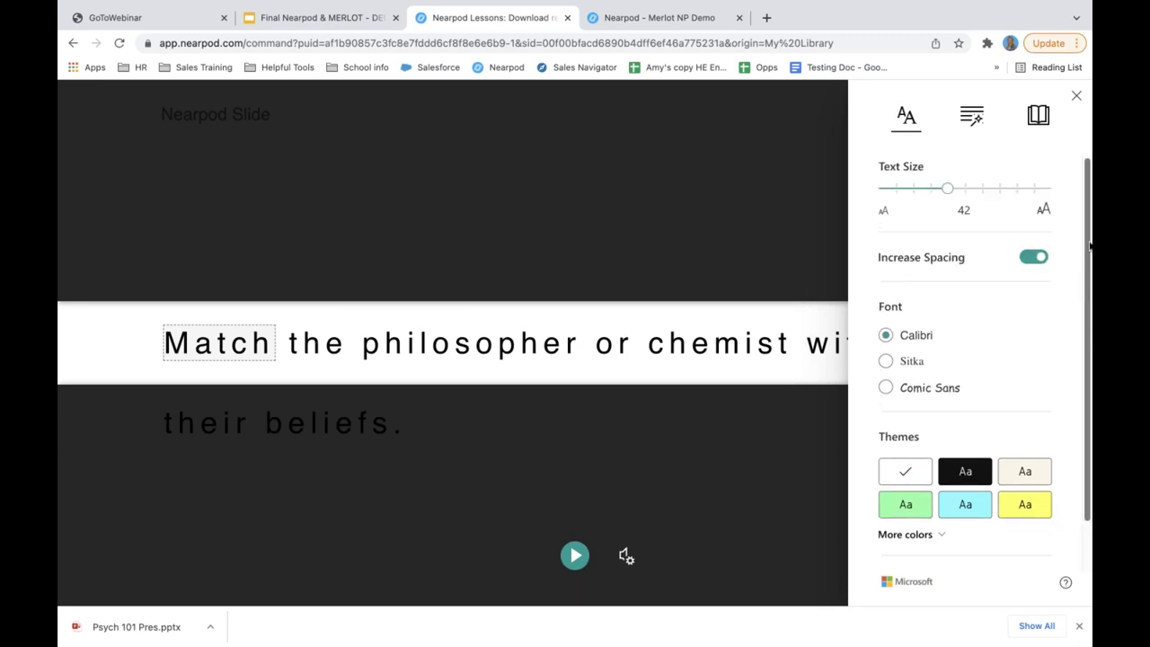
pyautogui.click(1076, 95)
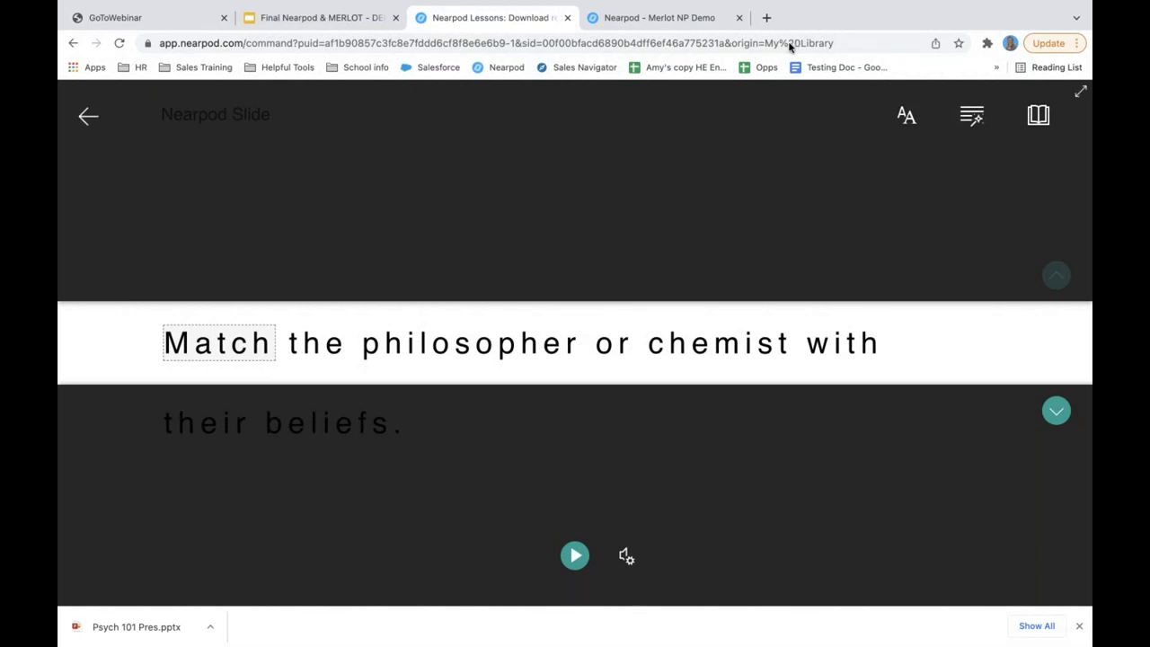
# Open the MERLOT website in a new browser tab
pyautogui.click(767, 18)
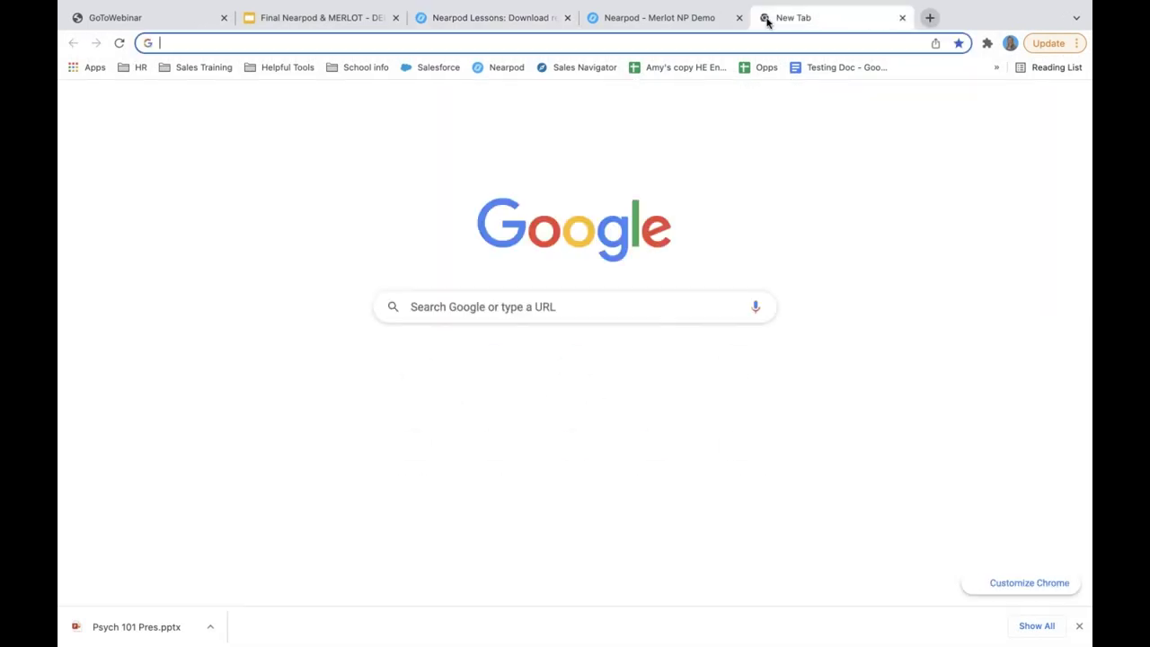
pyautogui.click(642, 43)
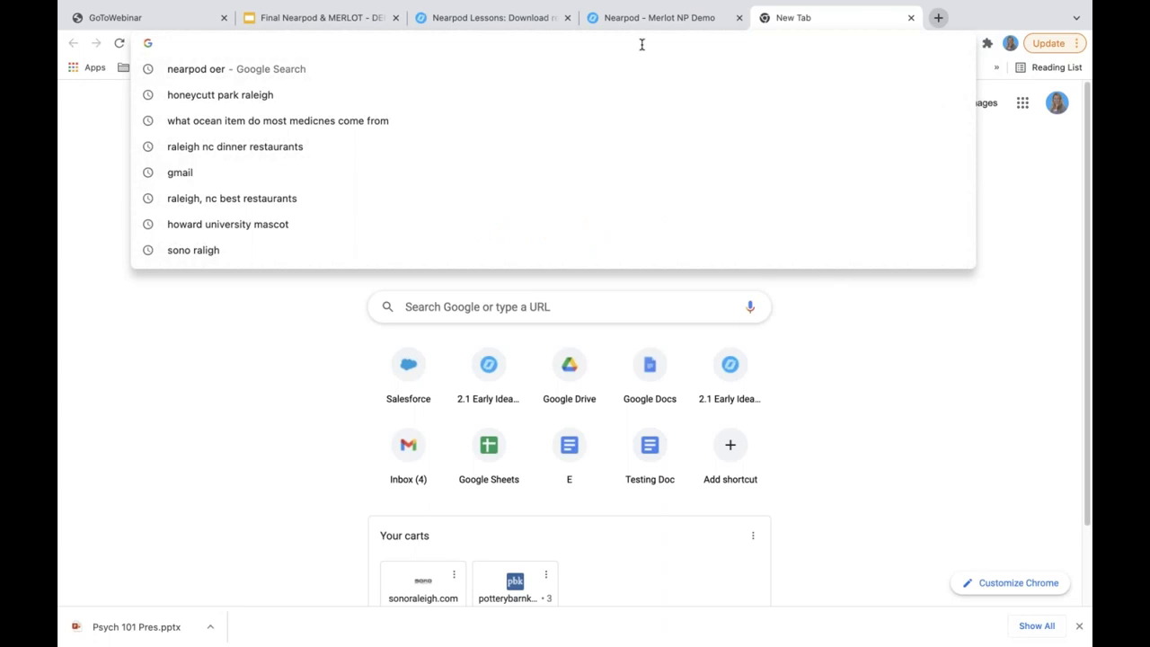
pyautogui.write('merlot')
pyautogui.press('Return')
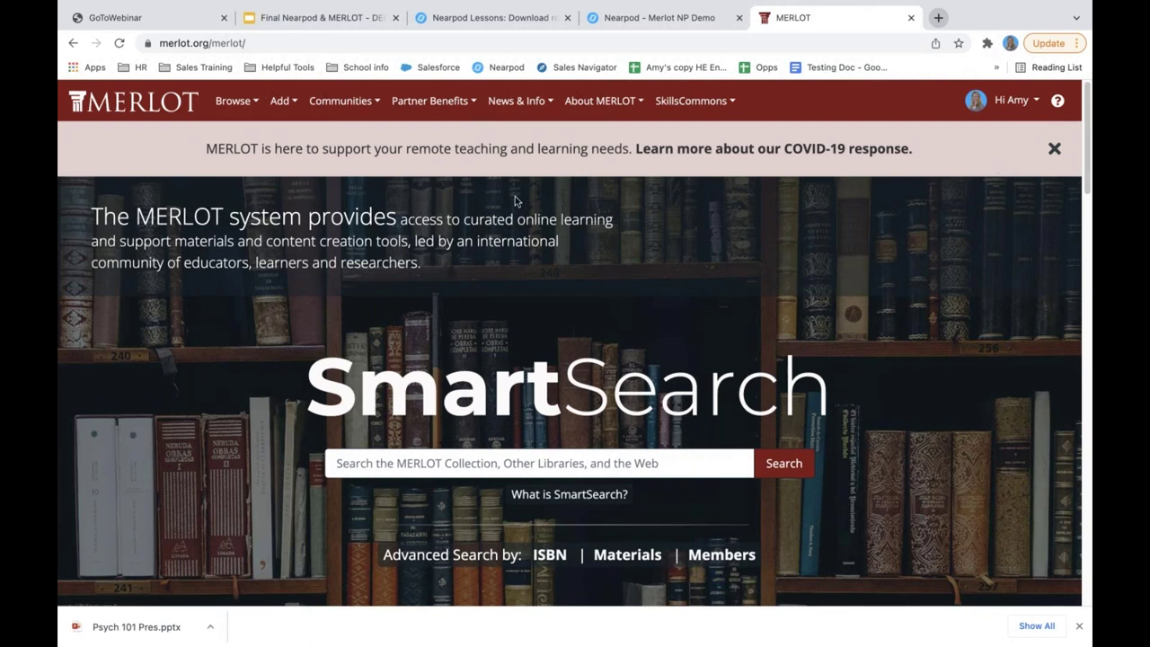
# Browse the MERLOT materials and filter them by the Simulation material type
pyautogui.click(242, 102)
pyautogui.click(242, 133)
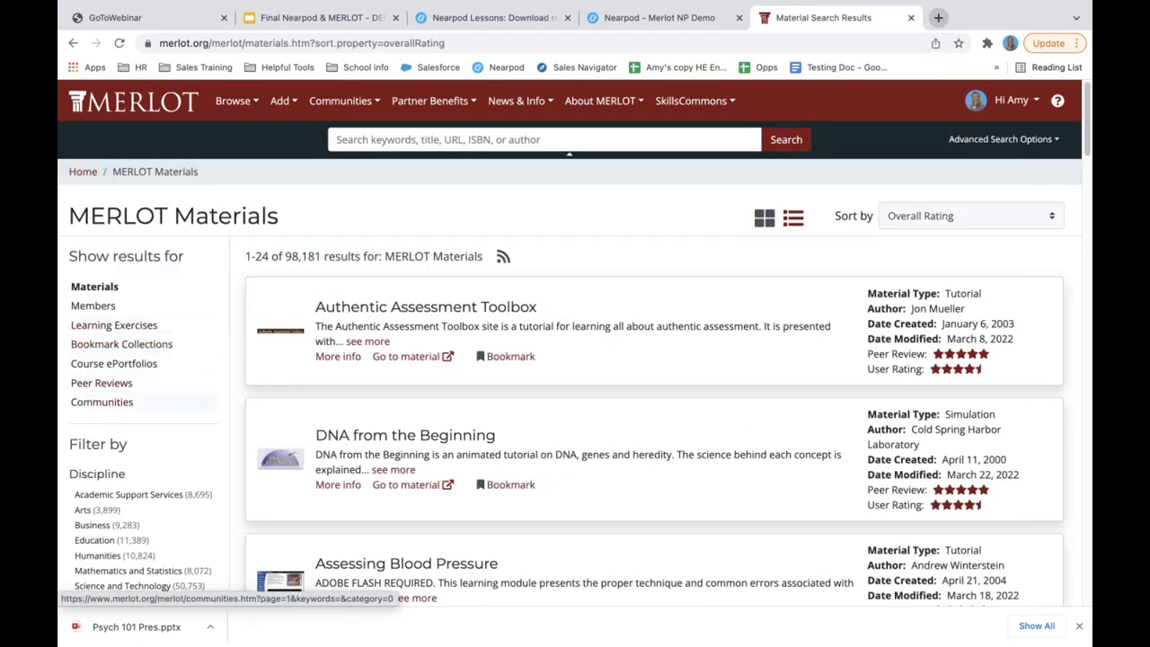
pyautogui.scroll(-3, 143, 422)
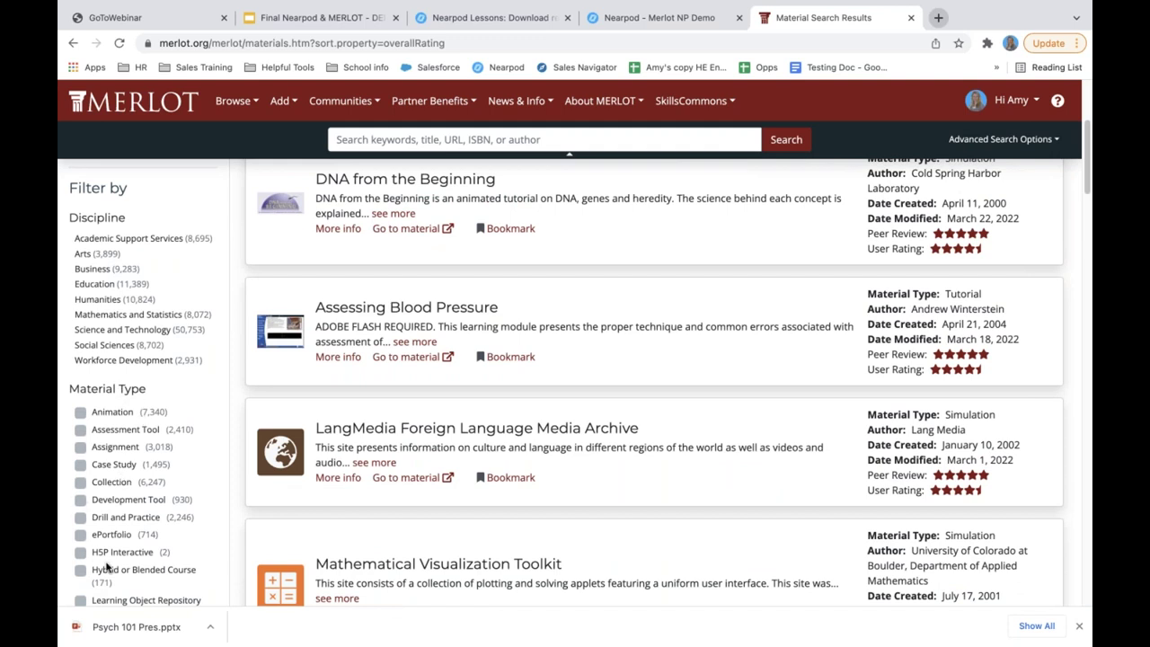
pyautogui.scroll(-2, 153, 473)
pyautogui.scroll(-2, 151, 473)
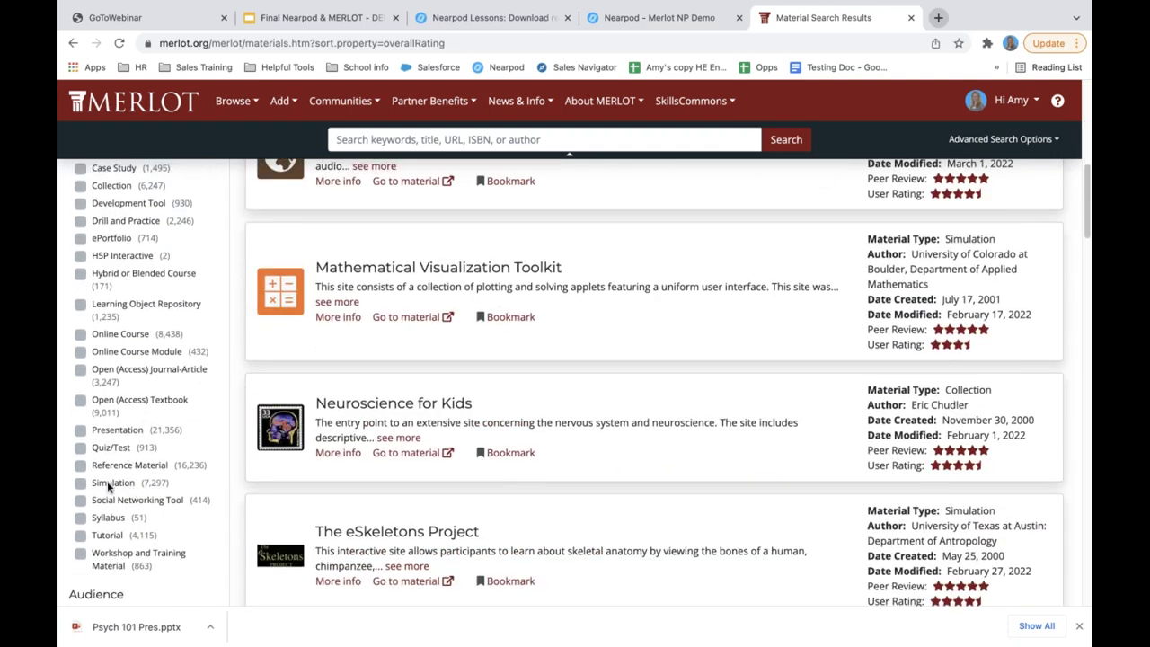
pyautogui.click(81, 486)
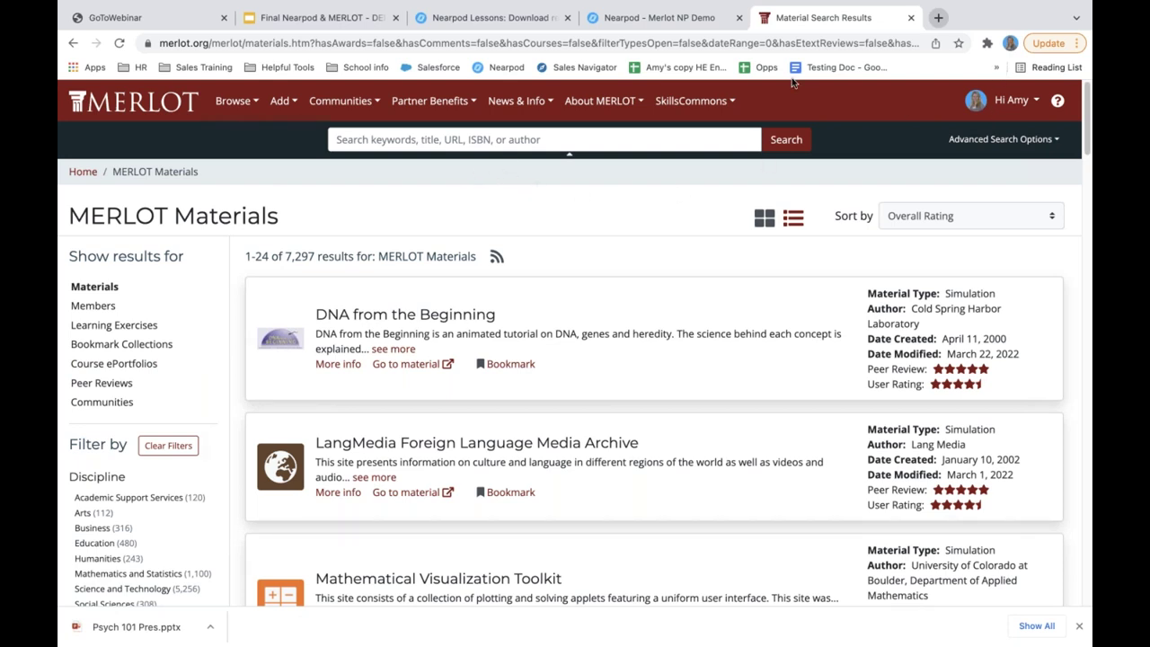
# Open the Advanced Material Search form and look through its material type, audience, quality and format attributes
pyautogui.click(981, 144)
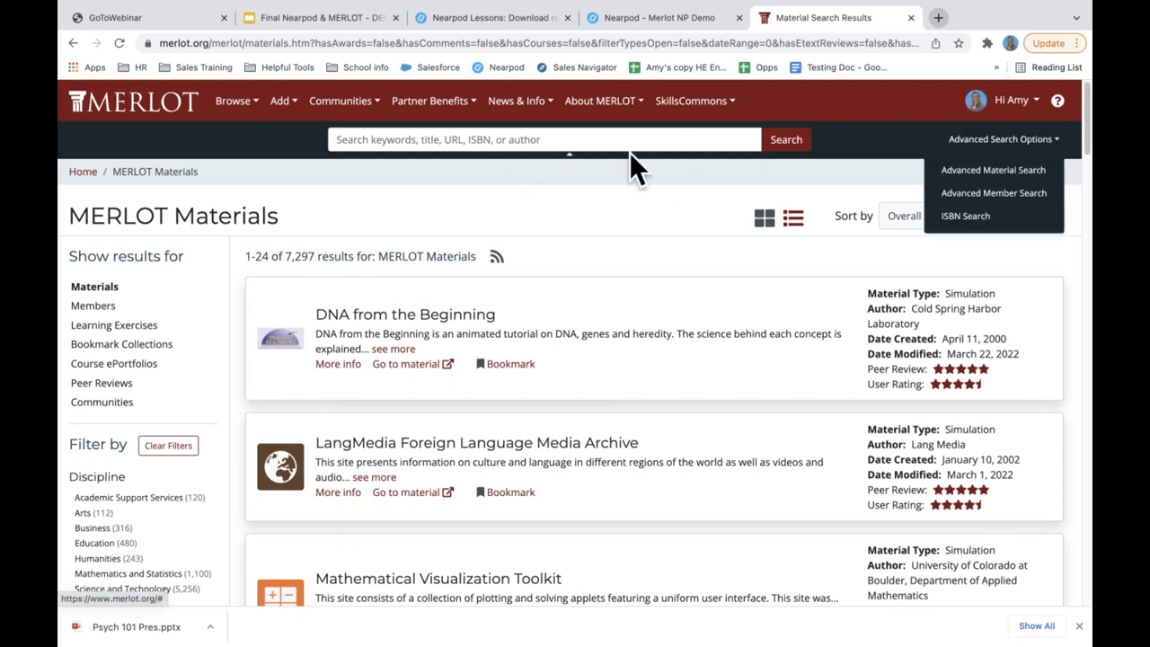
pyautogui.click(1015, 174)
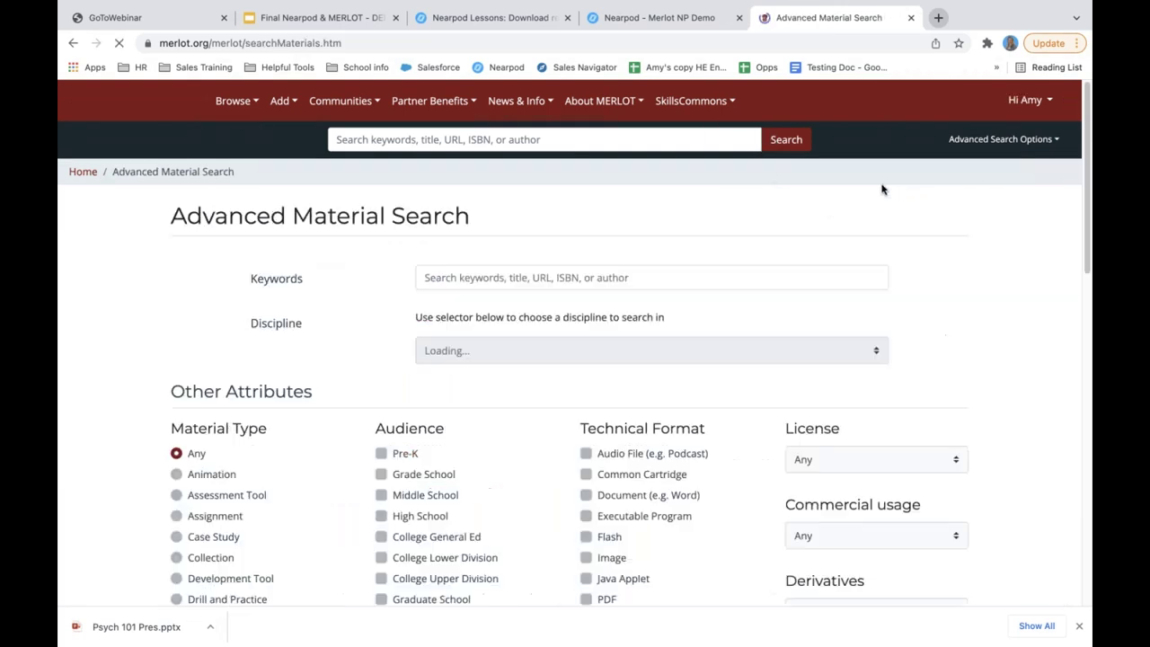
pyautogui.scroll(-5, 495, 368)
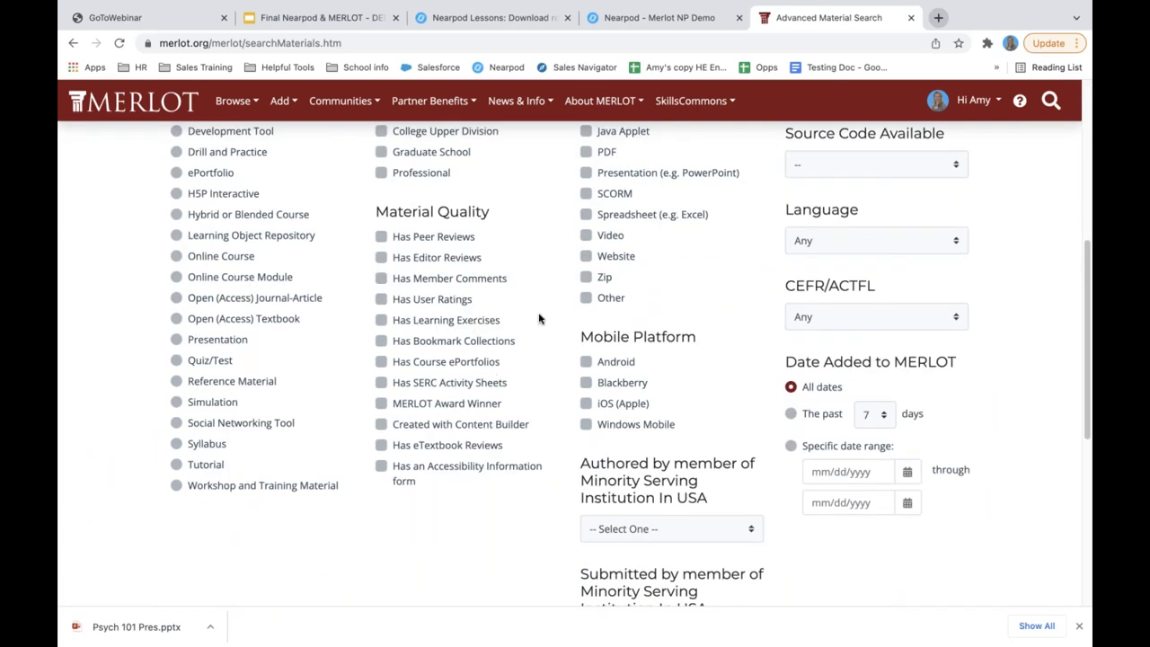
pyautogui.scroll(2, 645, 284)
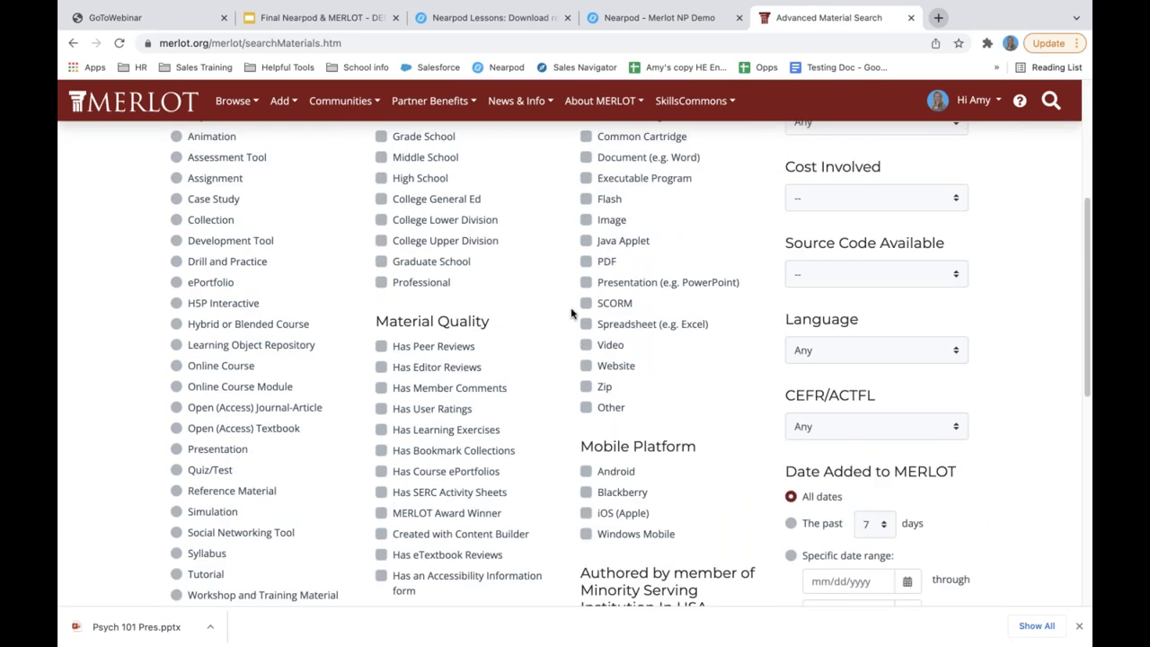
pyautogui.scroll(1, 568, 313)
pyautogui.scroll(2, 567, 314)
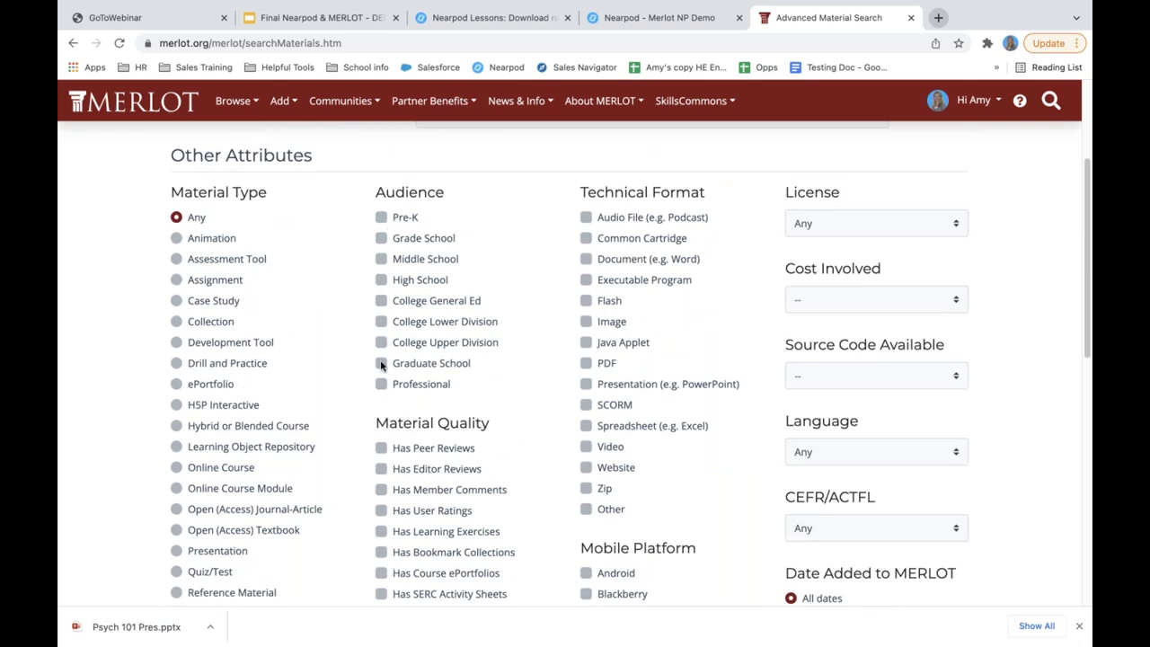
# Set the search's audience to College Lower Division and technical format to Video, and review the remaining attributes
pyautogui.click(381, 322)
pyautogui.click(586, 447)
pyautogui.scroll(-2, 253, 373)
pyautogui.scroll(-5, 253, 372)
pyautogui.scroll(5, 377, 382)
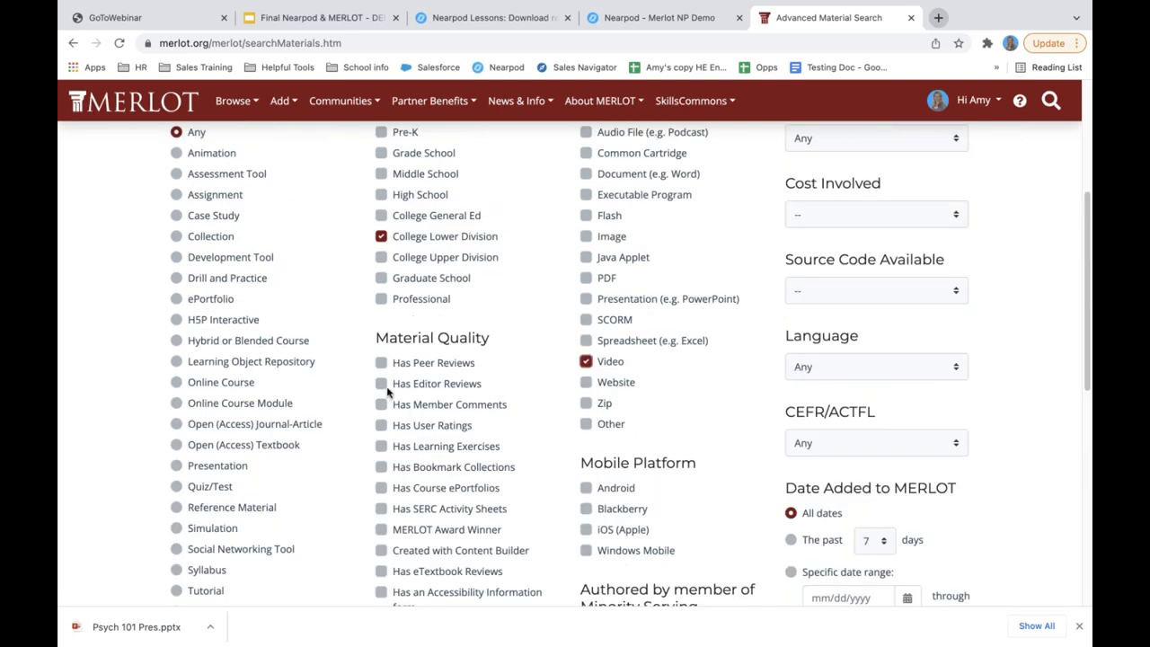
pyautogui.scroll(5, 389, 387)
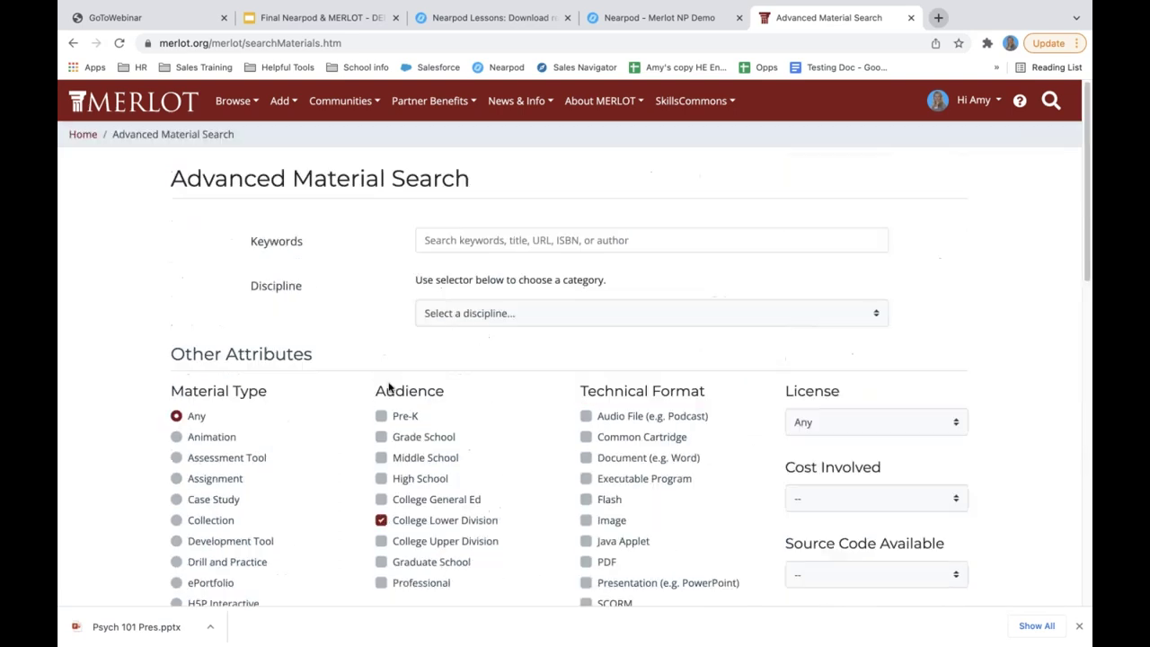
# Search for "graphing" materials in the Mathematics and Statistics discipline and look through the results
pyautogui.click(510, 319)
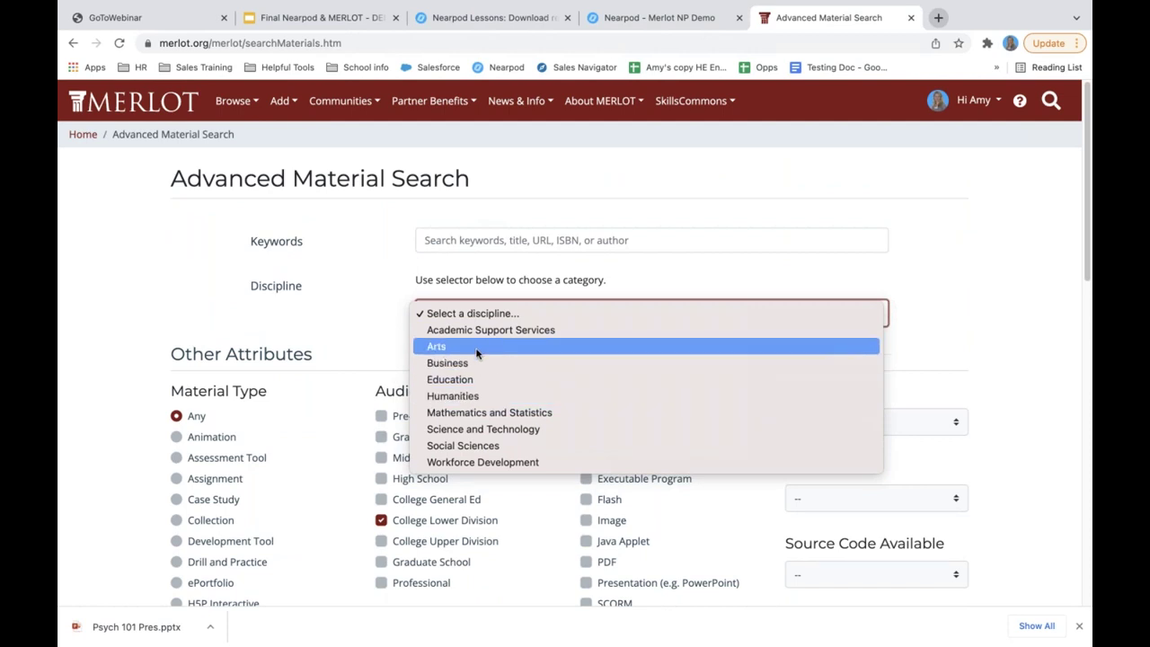
pyautogui.click(487, 413)
pyautogui.click(491, 240)
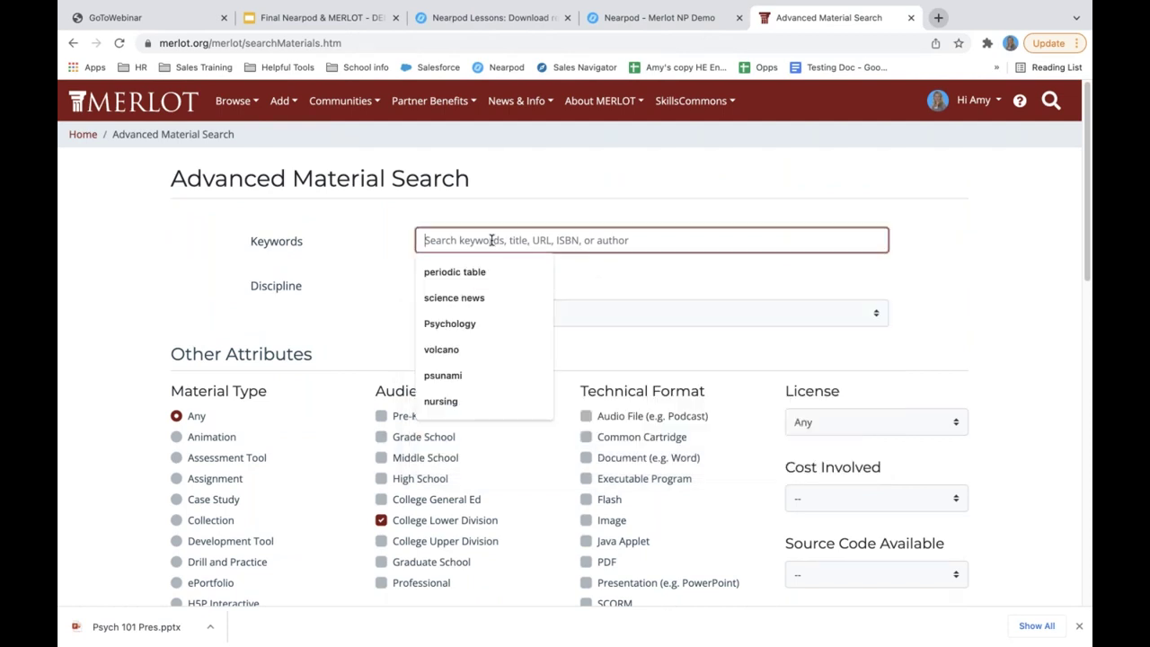
pyautogui.write('graphing')
pyautogui.press('Return')
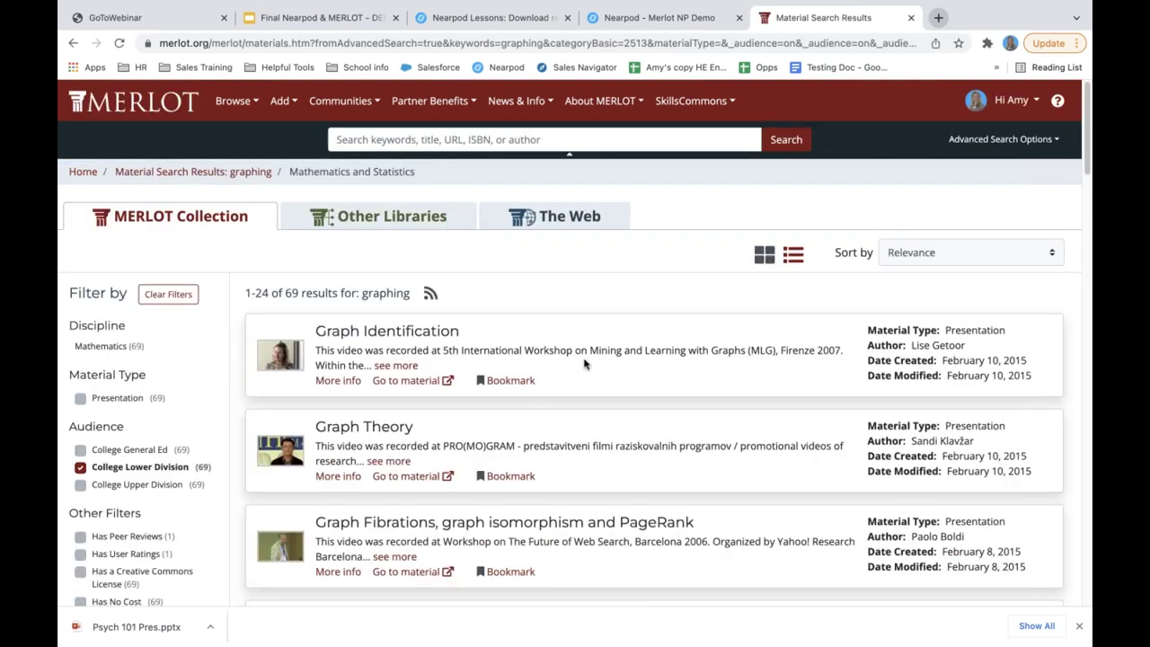
pyautogui.scroll(-2, 575, 365)
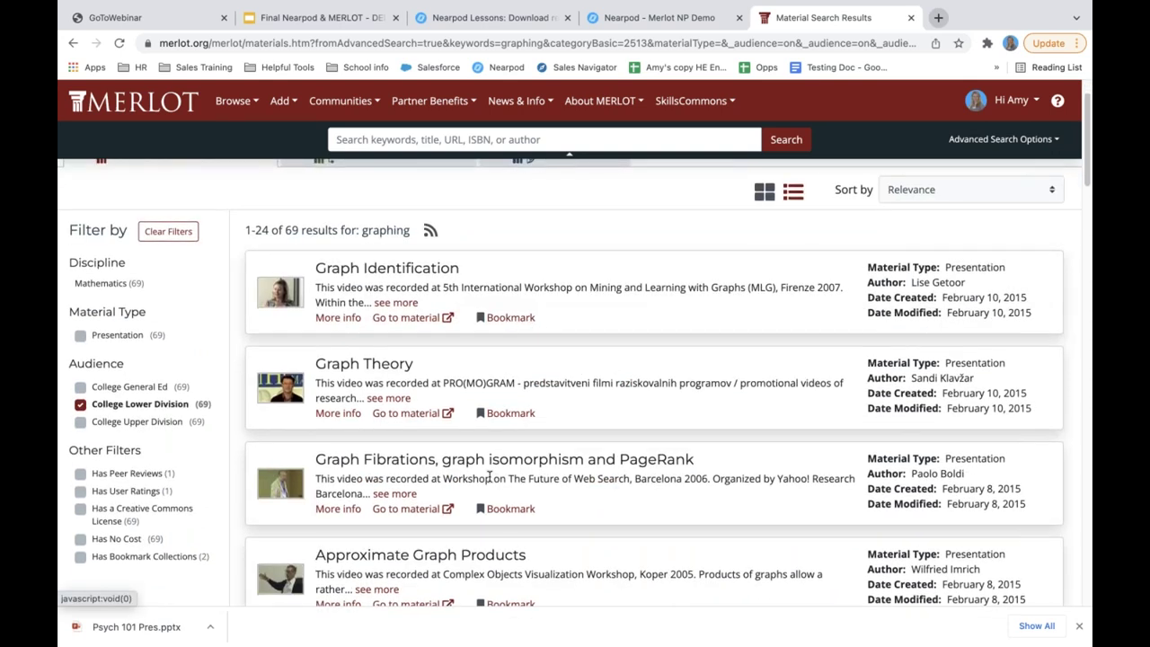
pyautogui.scroll(-2, 477, 480)
pyautogui.scroll(-2, 482, 459)
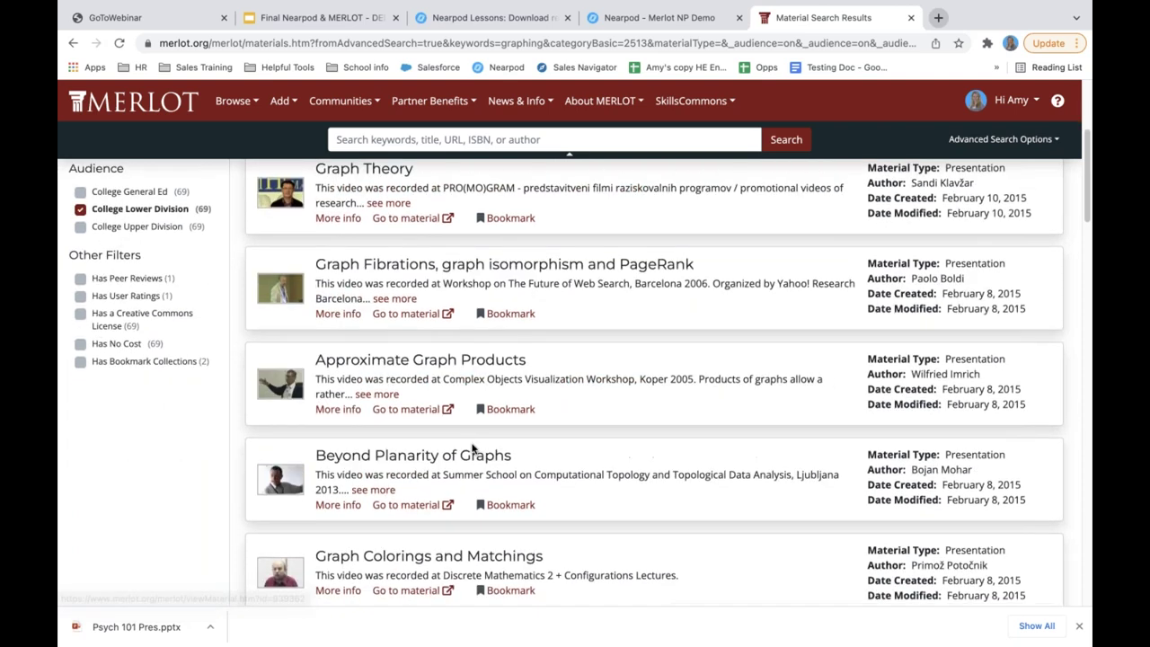
pyautogui.scroll(6, 476, 444)
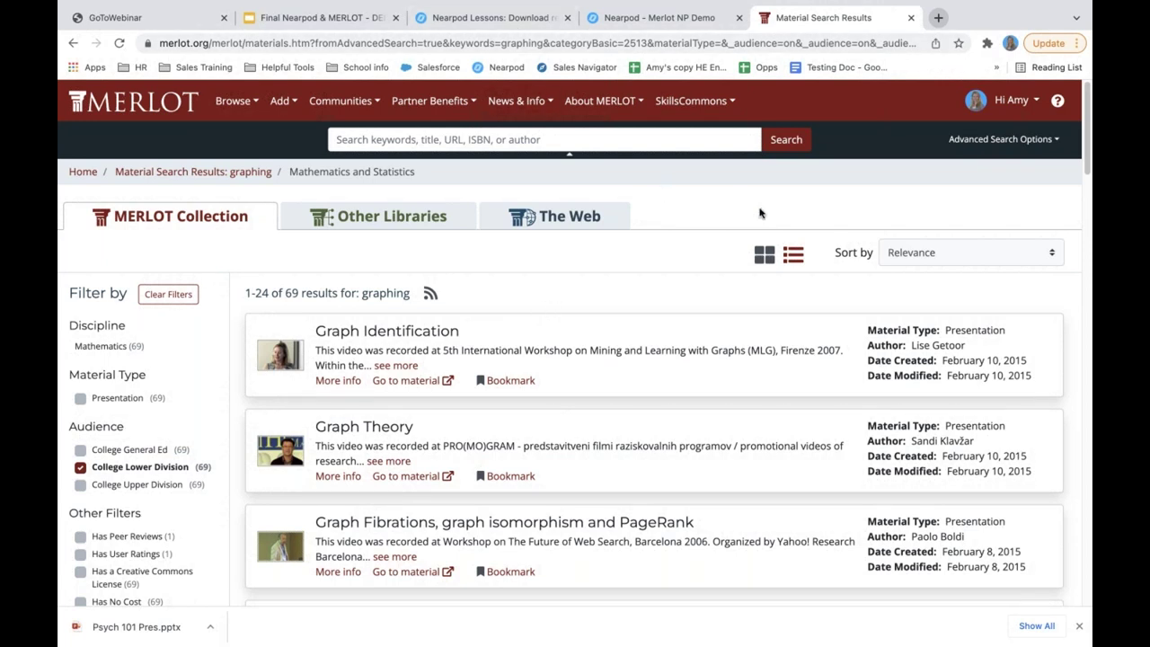
# Switch back to the live Nearpod lesson, close Immersive Reader, and exit the lesson to My Lessons
pyautogui.click(496, 19)
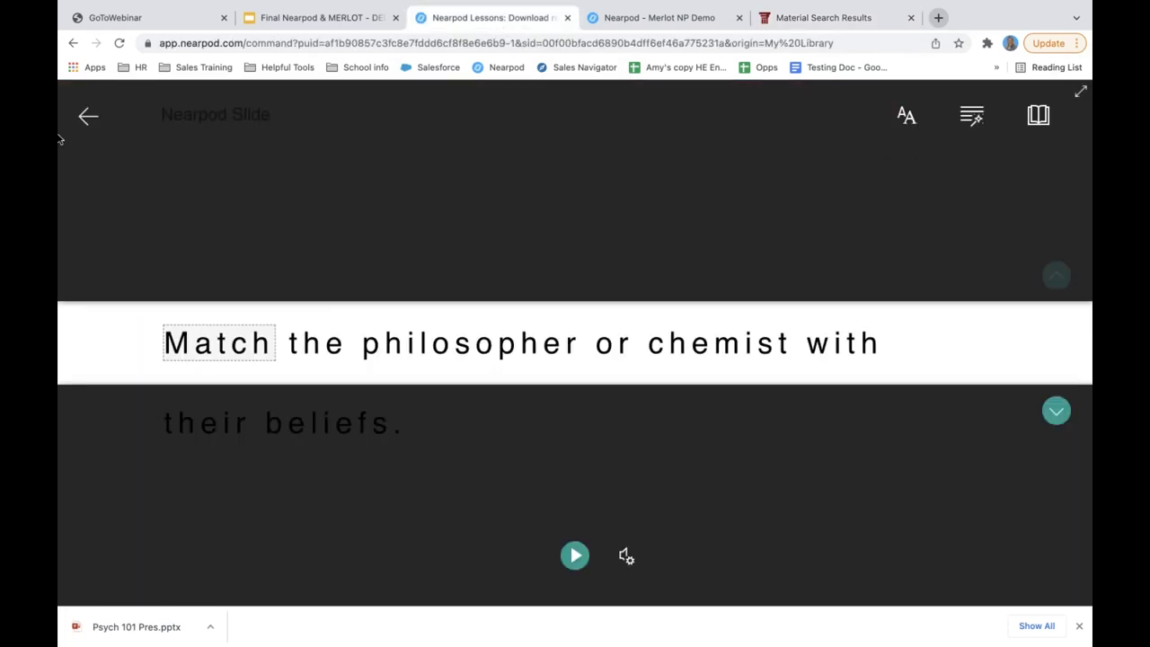
pyautogui.click(87, 116)
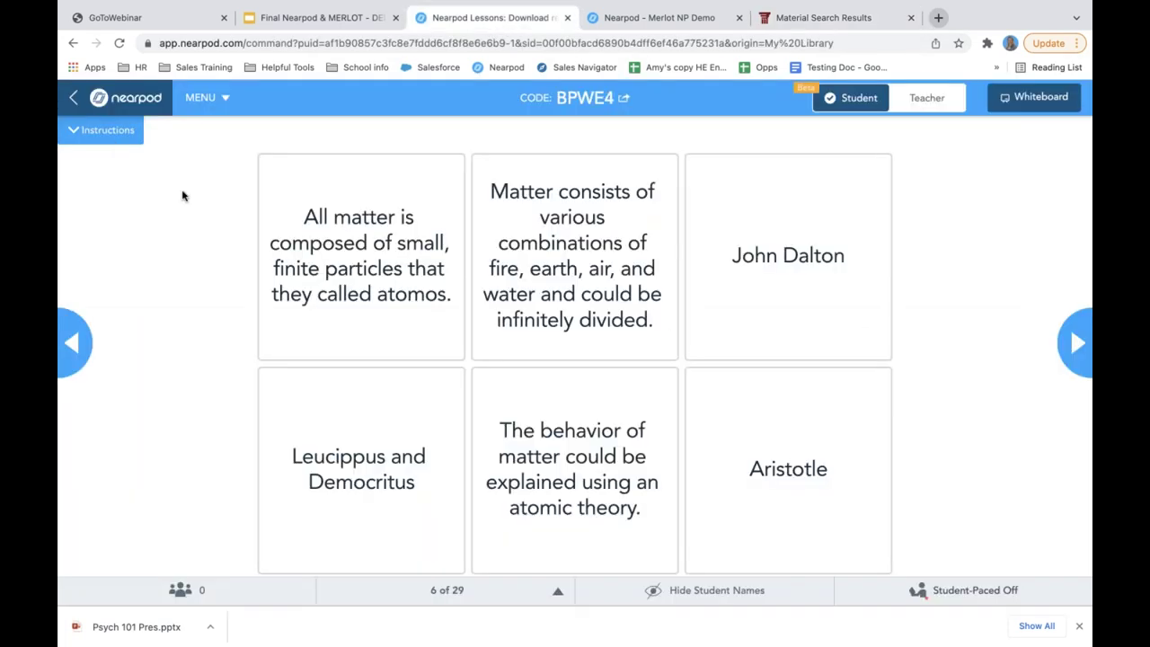
pyautogui.click(93, 100)
pyautogui.click(635, 363)
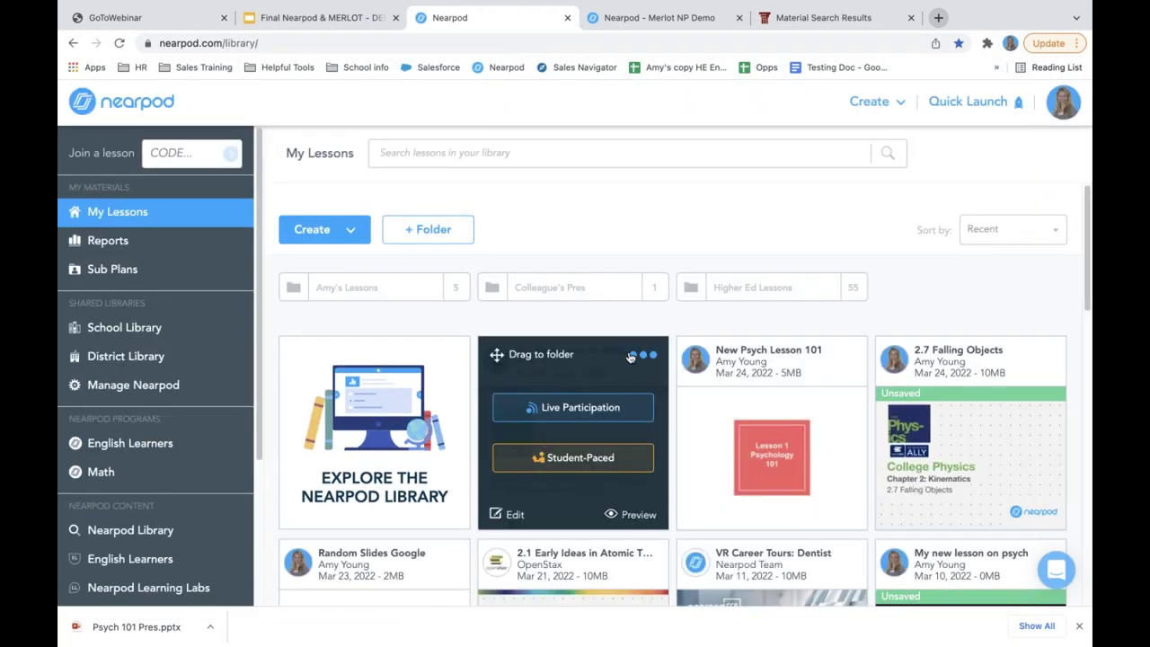
# Create a new Nearpod lesson and review the content and activity types that can be added to it
pyautogui.click(344, 235)
pyautogui.click(351, 262)
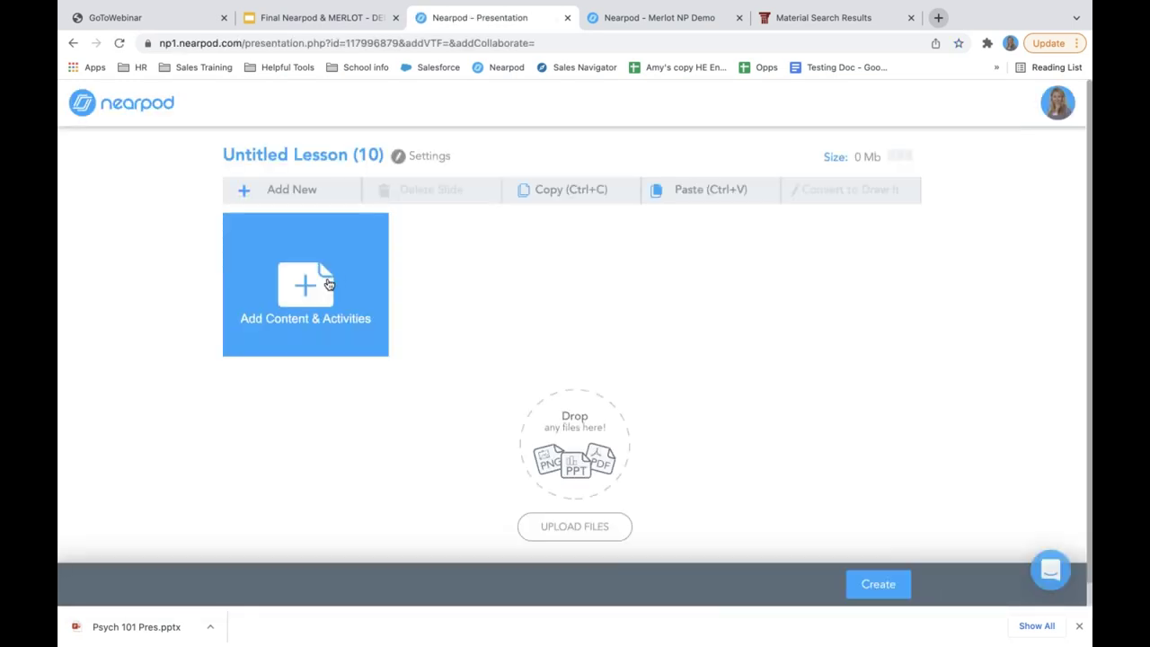
pyautogui.click(316, 281)
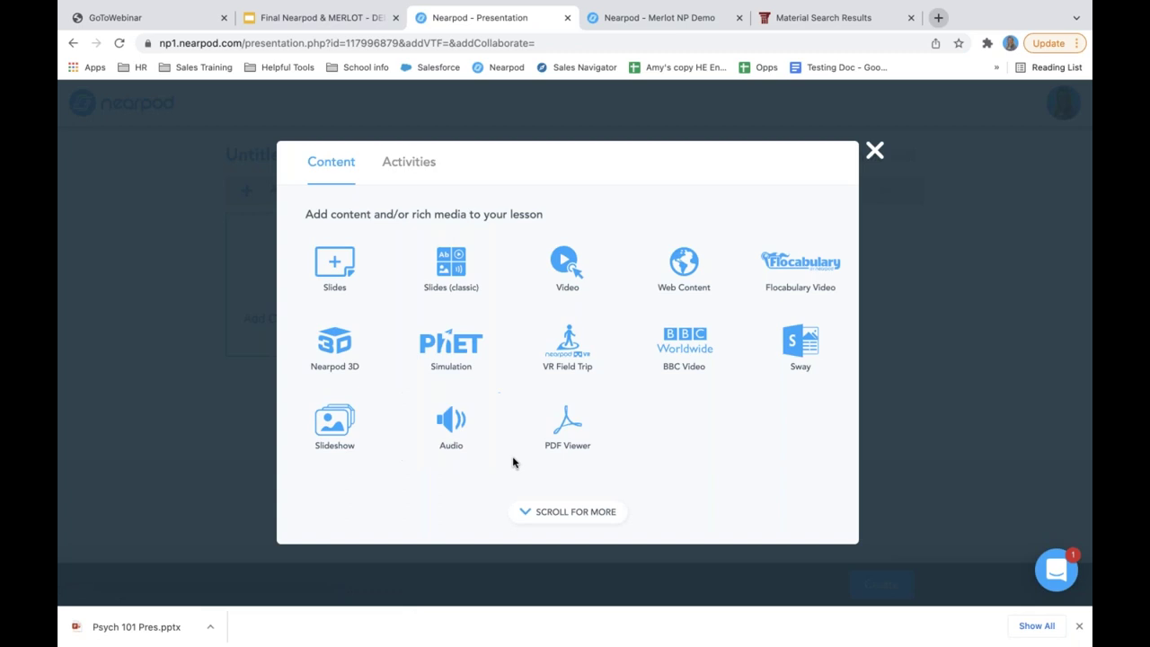
pyautogui.click(412, 169)
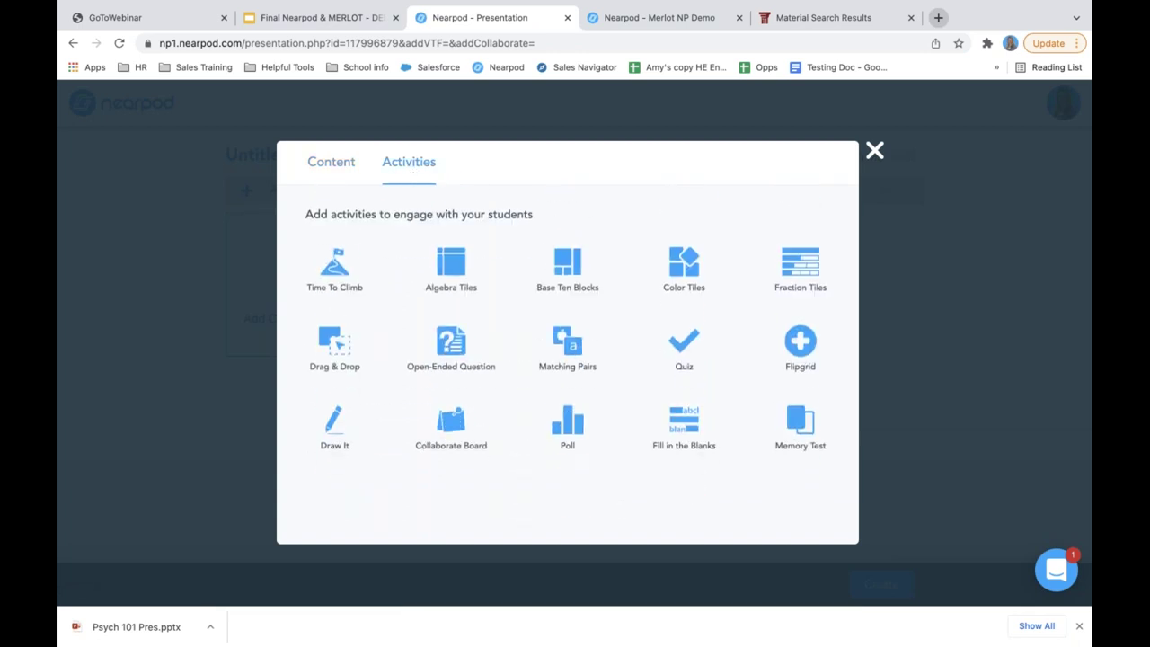
# Open a new Quiz activity, examine its question and answer fields, and return to the lesson library without saving
pyautogui.click(665, 352)
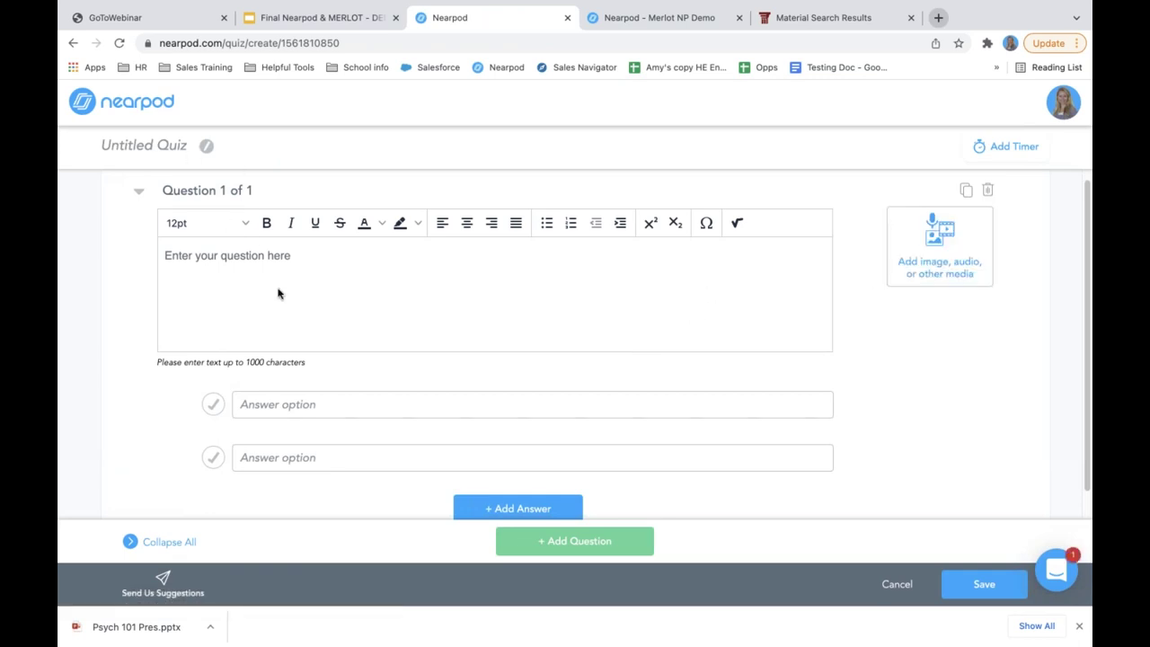
pyautogui.scroll(-1, 316, 291)
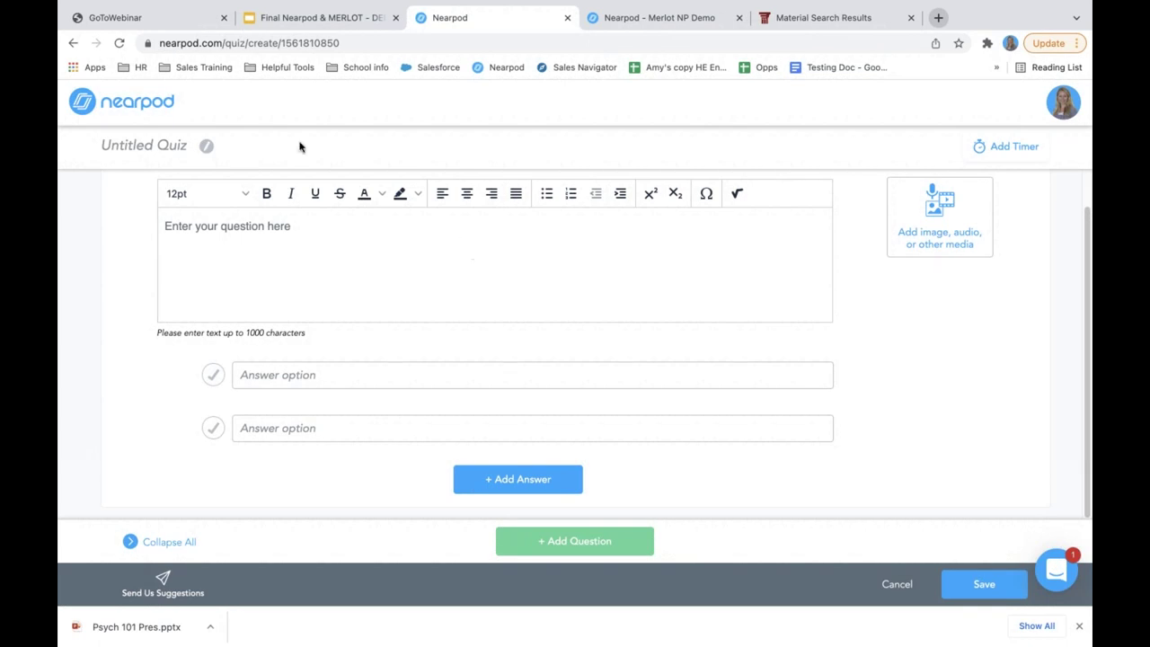
pyautogui.click(137, 102)
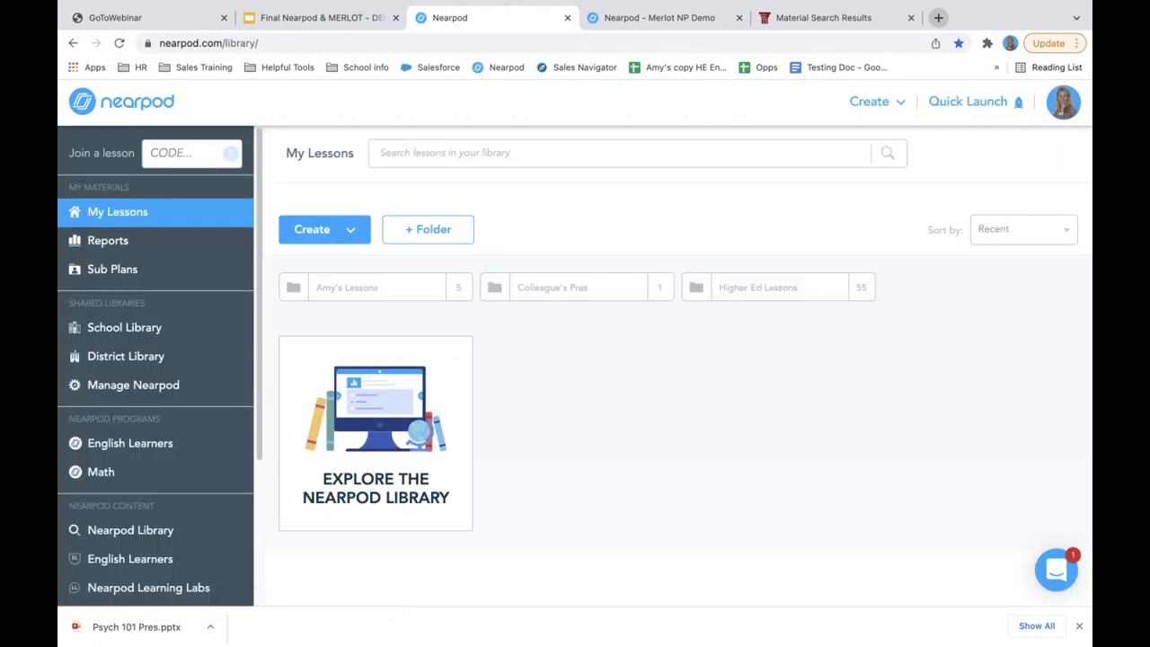